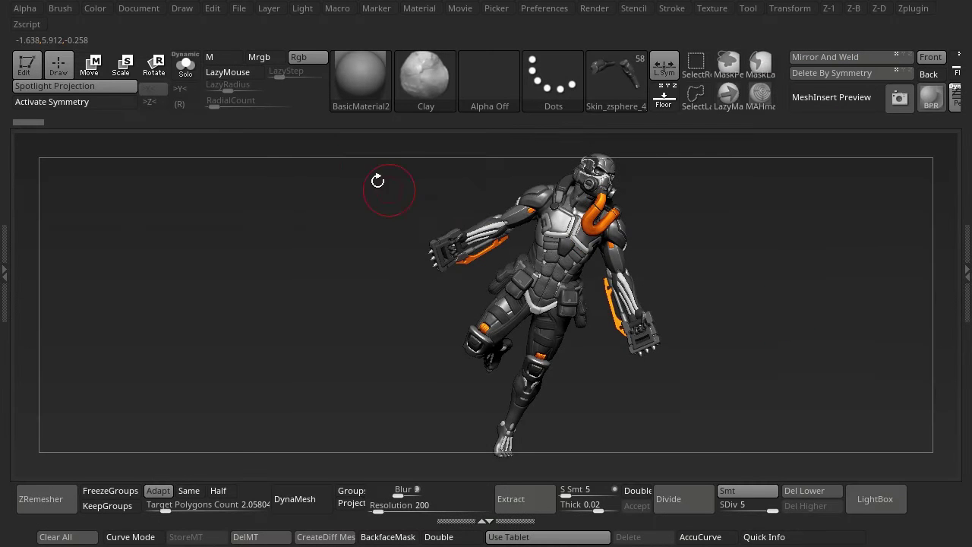
# Set the document width and height to 2048 pixels and apply the resize.
pyautogui.click(141, 8)
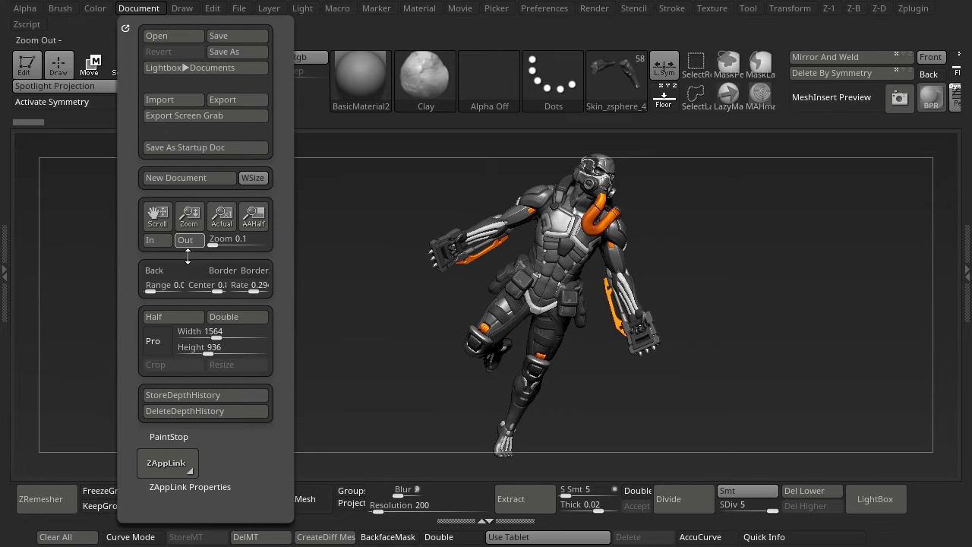
pyautogui.click(218, 332)
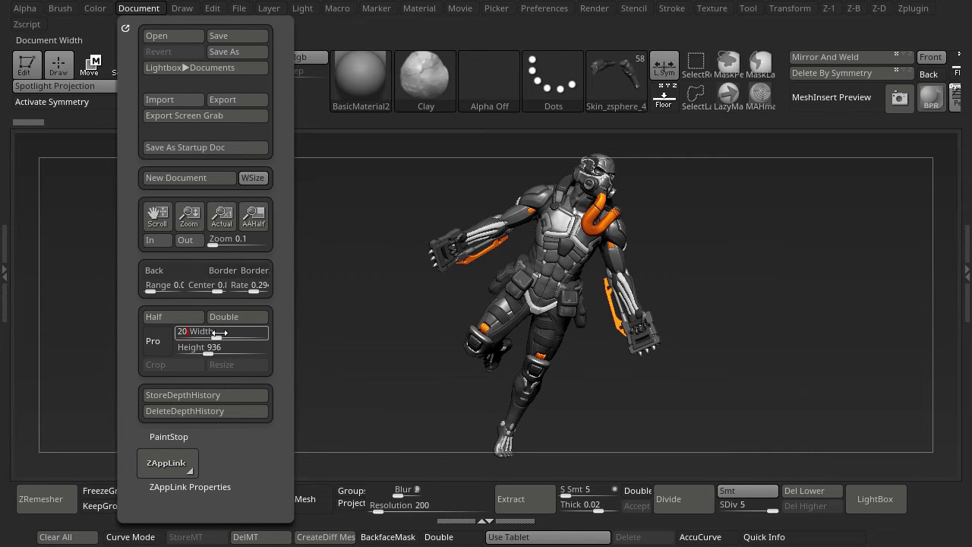
pyautogui.press('Tab')
pyautogui.write('2')
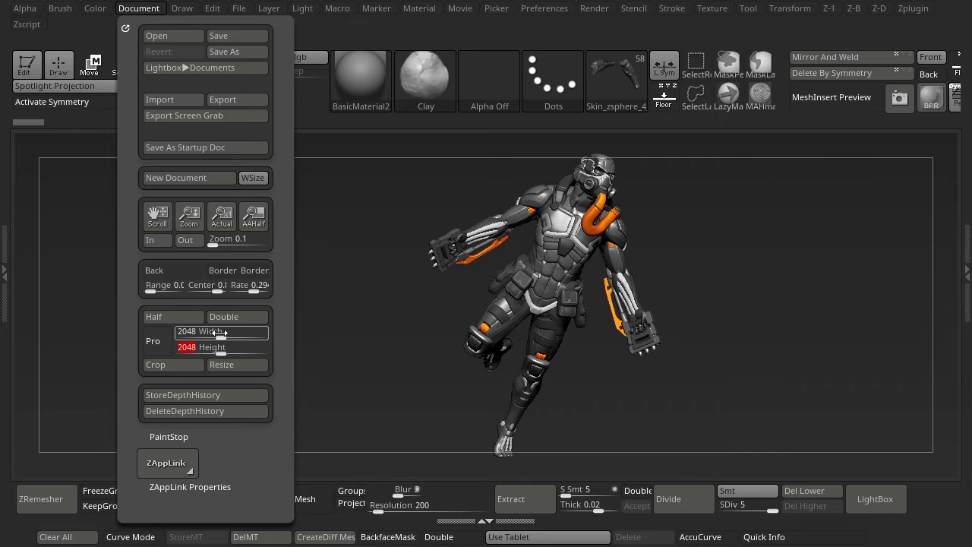
pyautogui.click(238, 366)
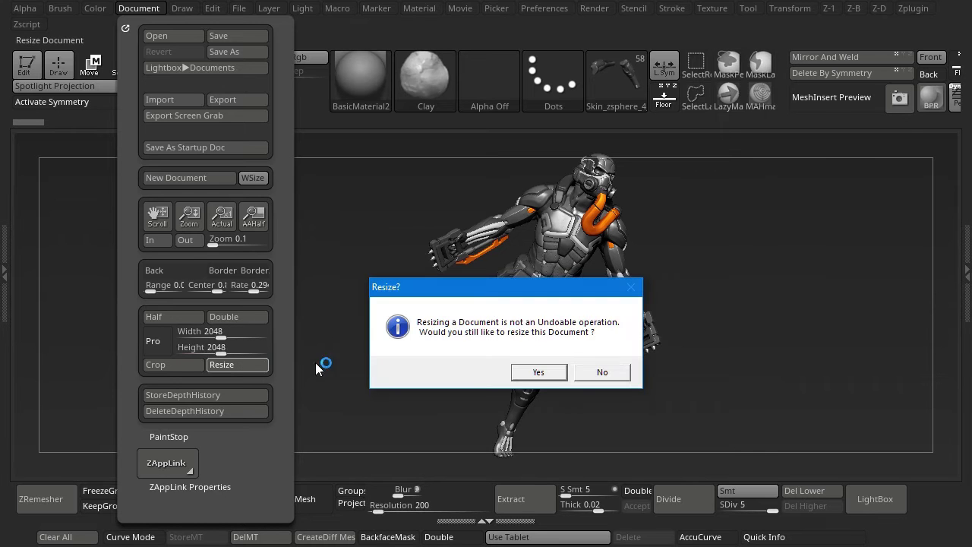
# Confirm the 2048 resize, clear the canvas layer, and redraw the armored soldier.
pyautogui.click(540, 372)
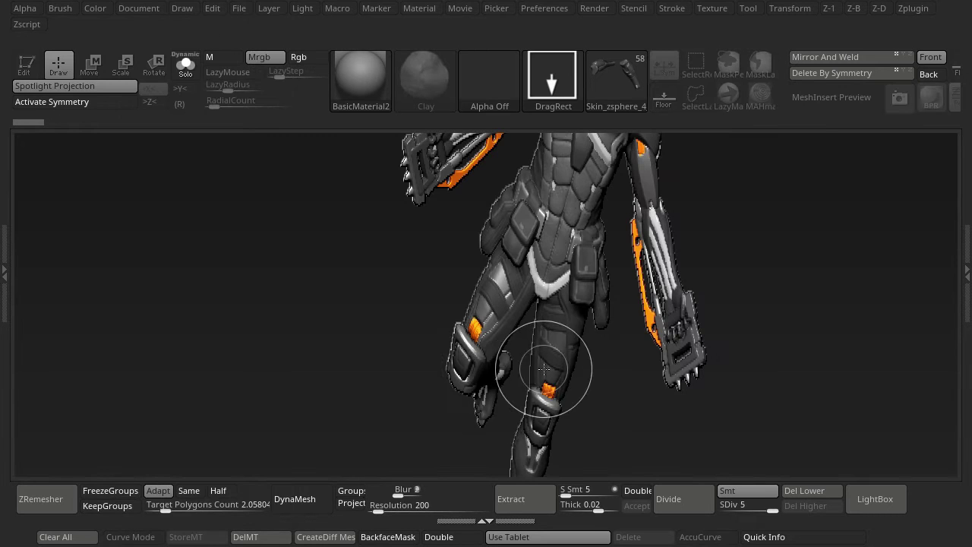
pyautogui.click(277, 8)
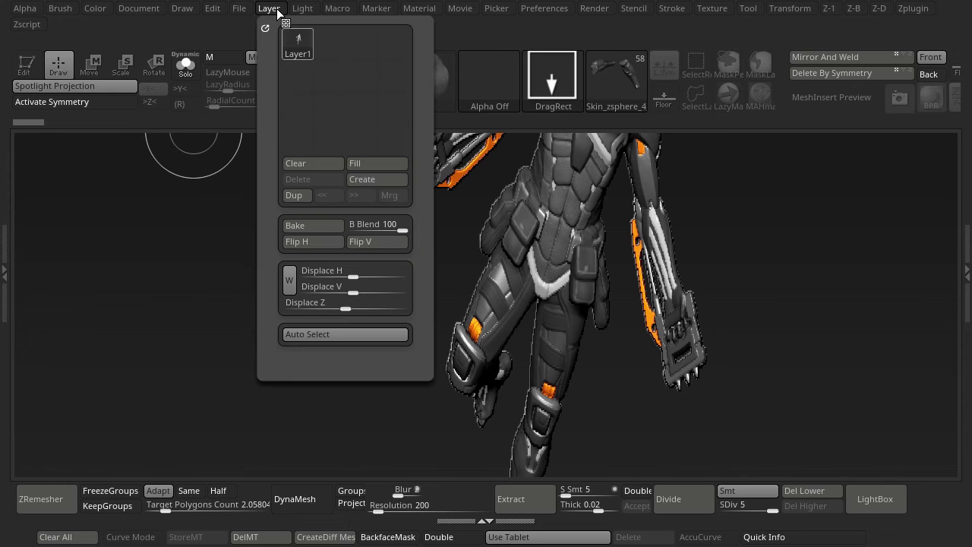
pyautogui.click(306, 168)
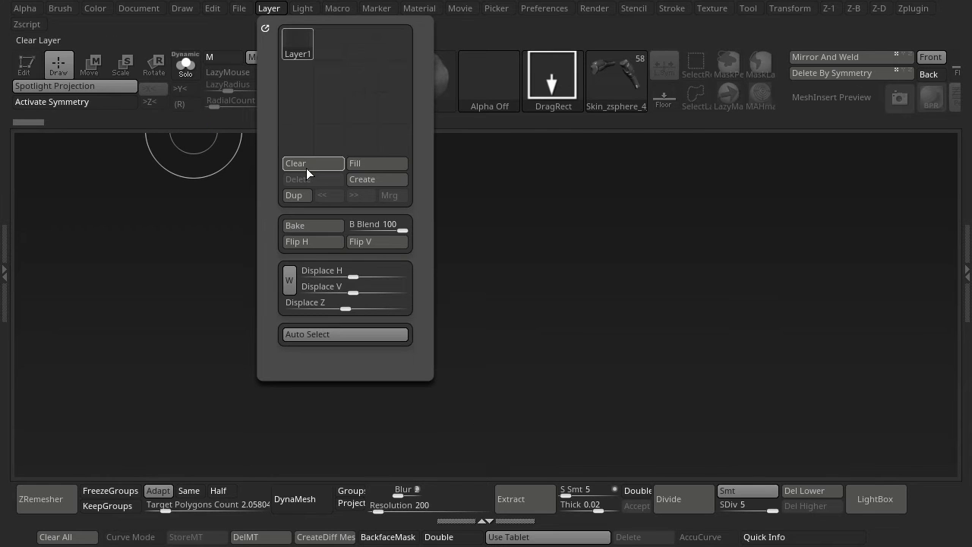
pyautogui.moveTo(524, 279)
pyautogui.mouseDown()
pyautogui.moveTo(536, 395)
pyautogui.moveTo(523, 347)
pyautogui.mouseUp()
# Enable Edit, rotate the soldier to a three-quarter pose, and zoom out to the full 2048 document.
pyautogui.click(33, 66)
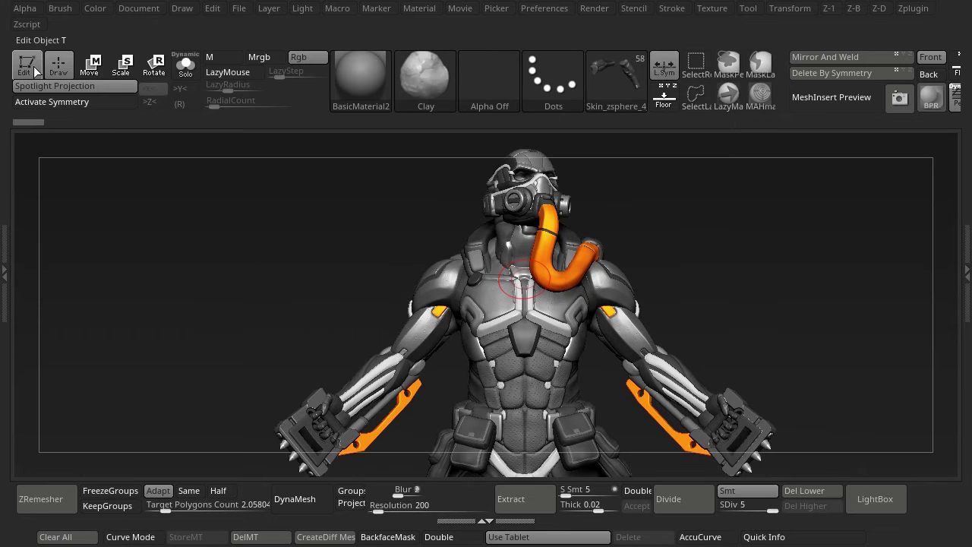
pyautogui.moveTo(712, 263); pyautogui.dragTo(714, 279)
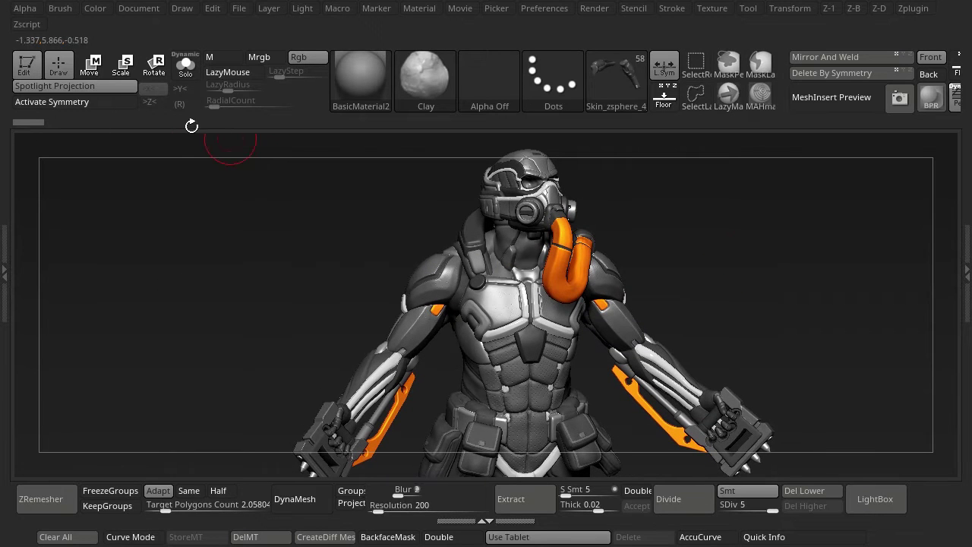
pyautogui.click(92, 14)
pyautogui.moveTo(139, 8)
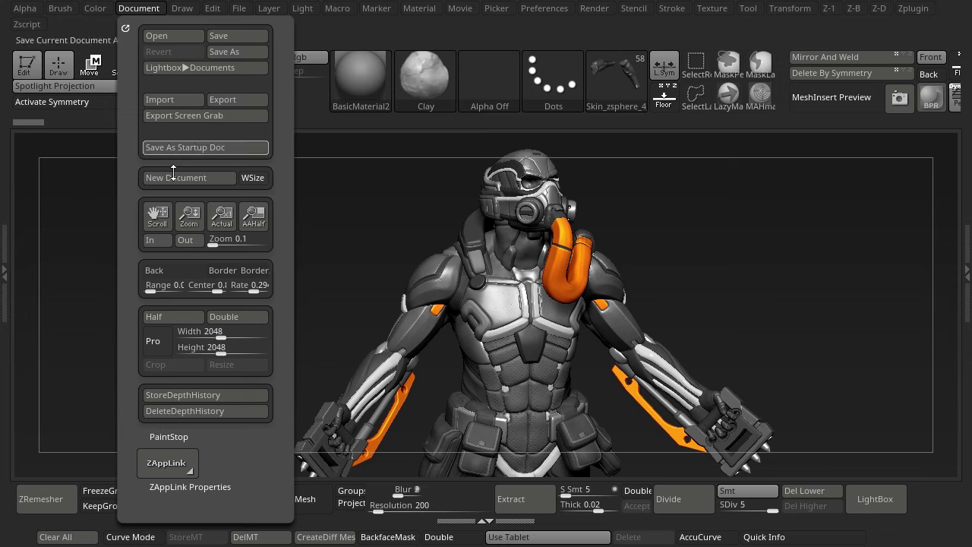
pyautogui.scroll(-5, 221, 489)
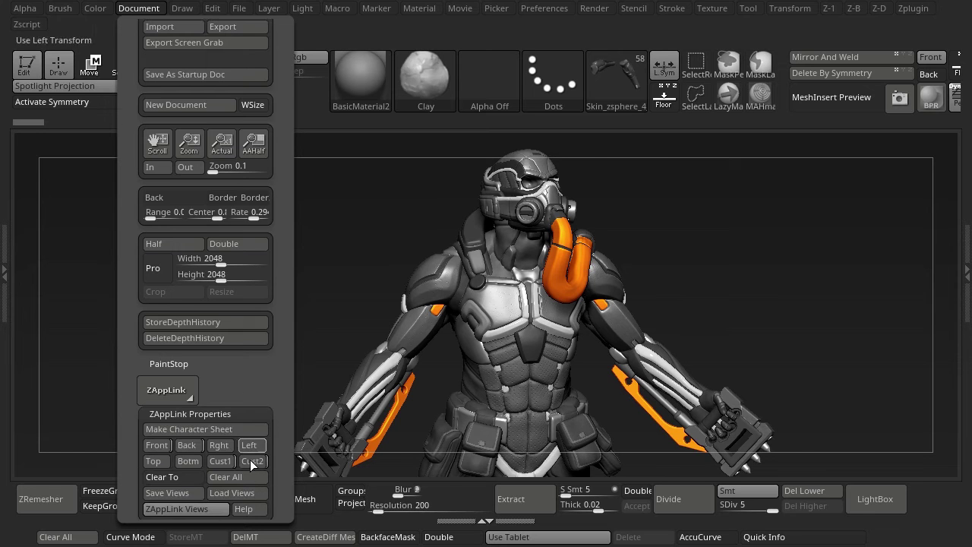
pyautogui.moveTo(426, 319); pyautogui.dragTo(509, 368)
pyautogui.moveTo(744, 341); pyautogui.dragTo(543, 437)
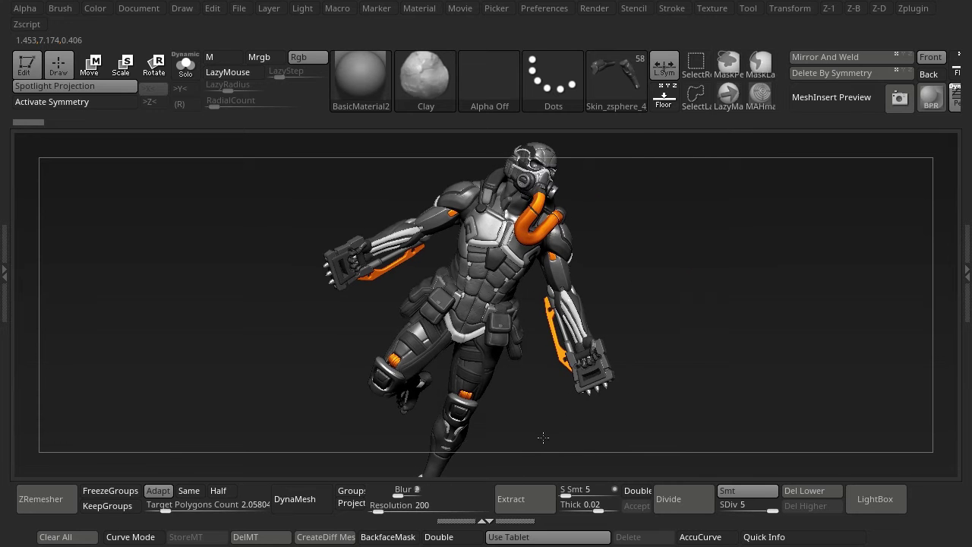
pyautogui.moveTo(701, 368); pyautogui.dragTo(603, 302)
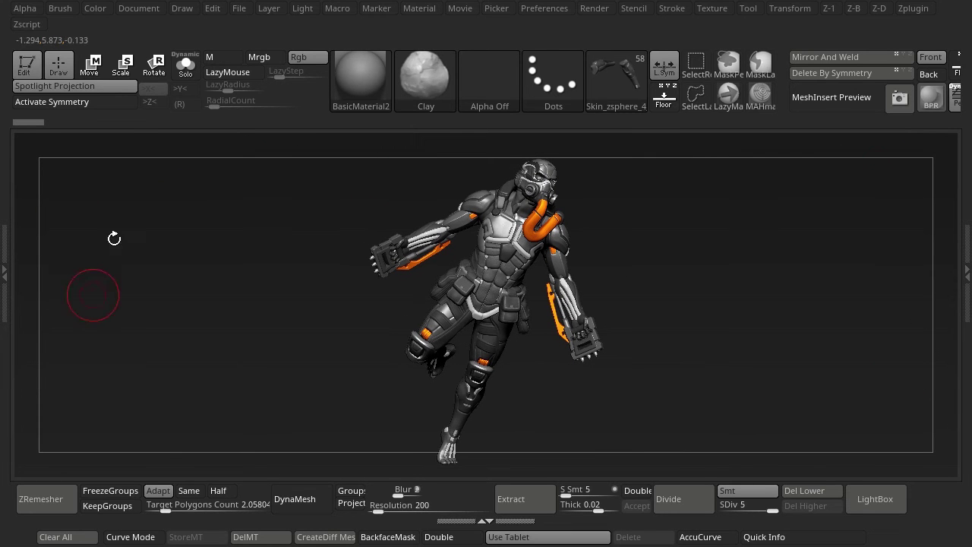
pyautogui.click(143, 13)
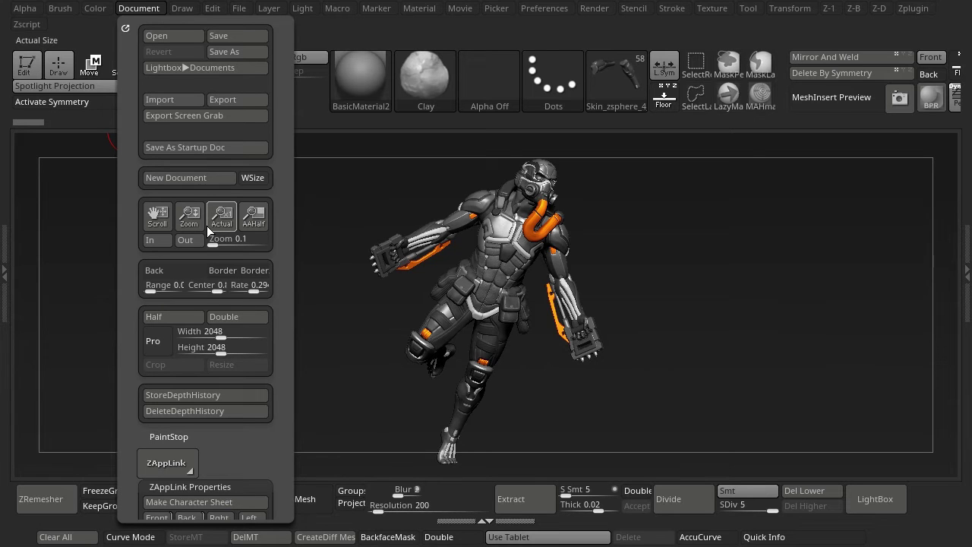
pyautogui.moveTo(213, 243); pyautogui.dragTo(229, 245)
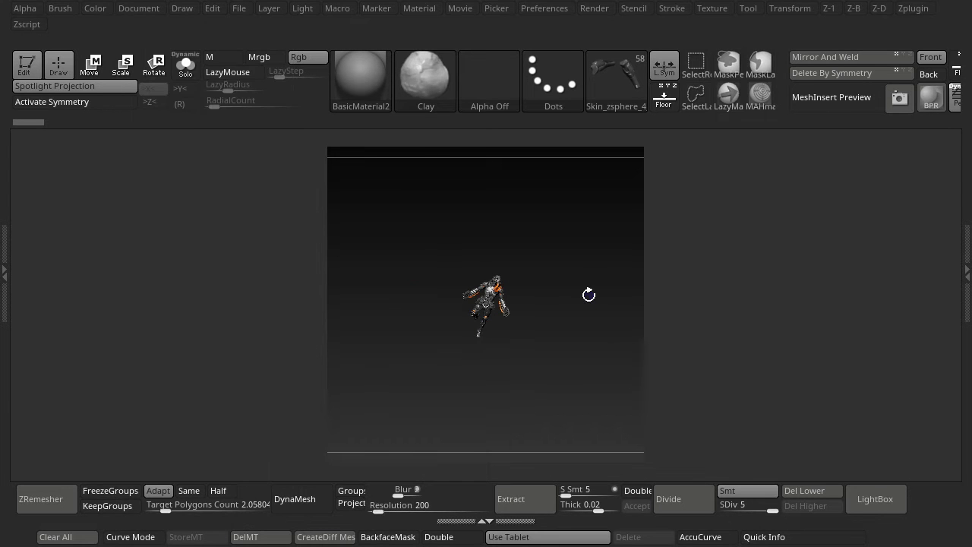
# Frame the soldier at actual document size and bring up the custom Z Brushes menu.
pyautogui.press('shift')
pyautogui.press('f')
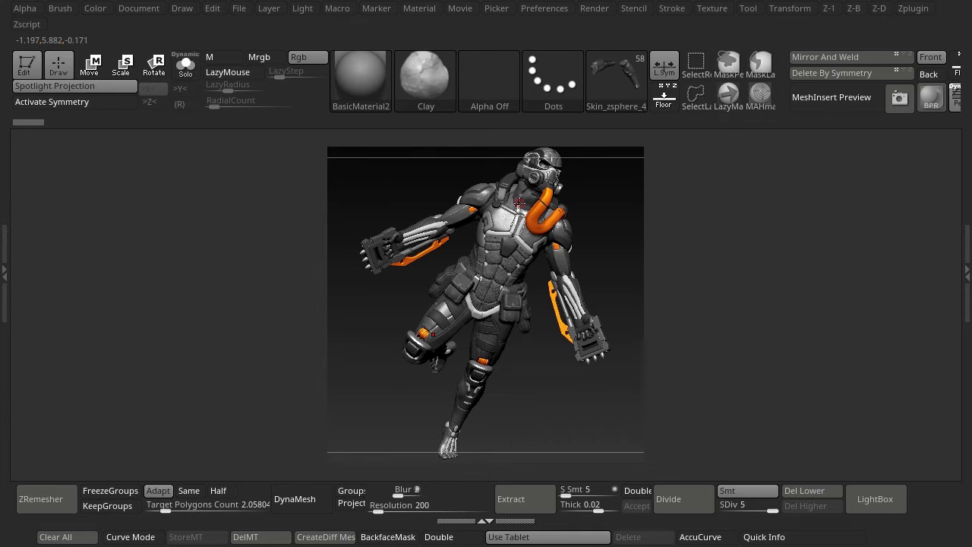
pyautogui.click(139, 9)
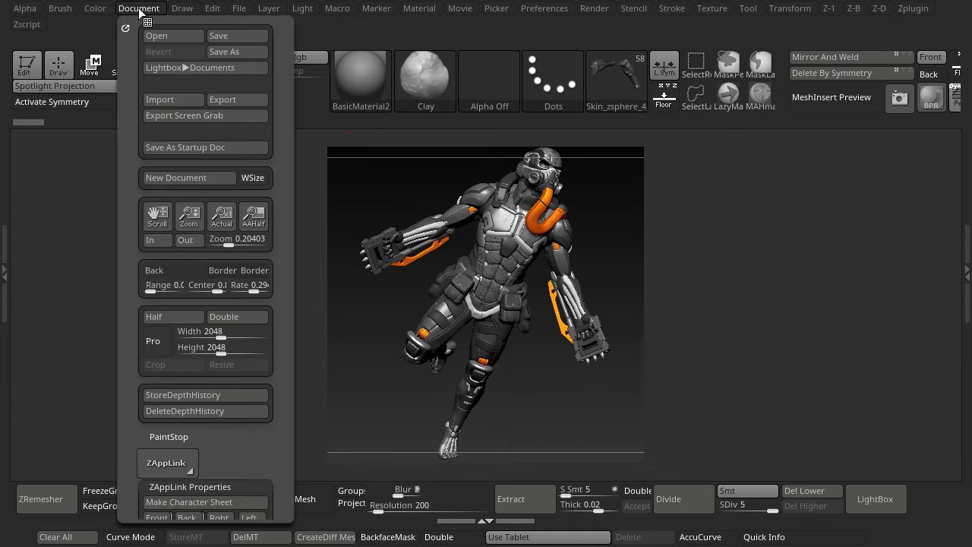
pyautogui.click(230, 224)
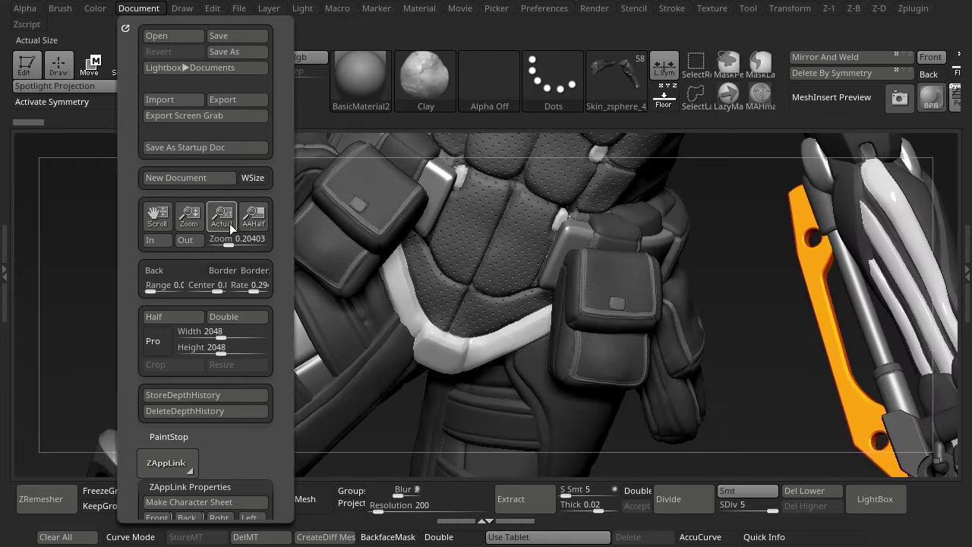
pyautogui.press('shift')
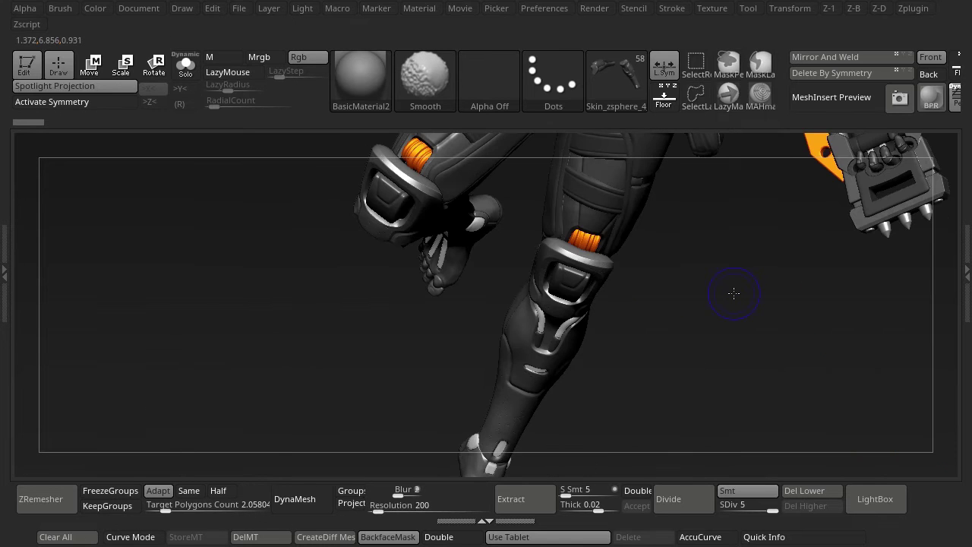
pyautogui.click(734, 293)
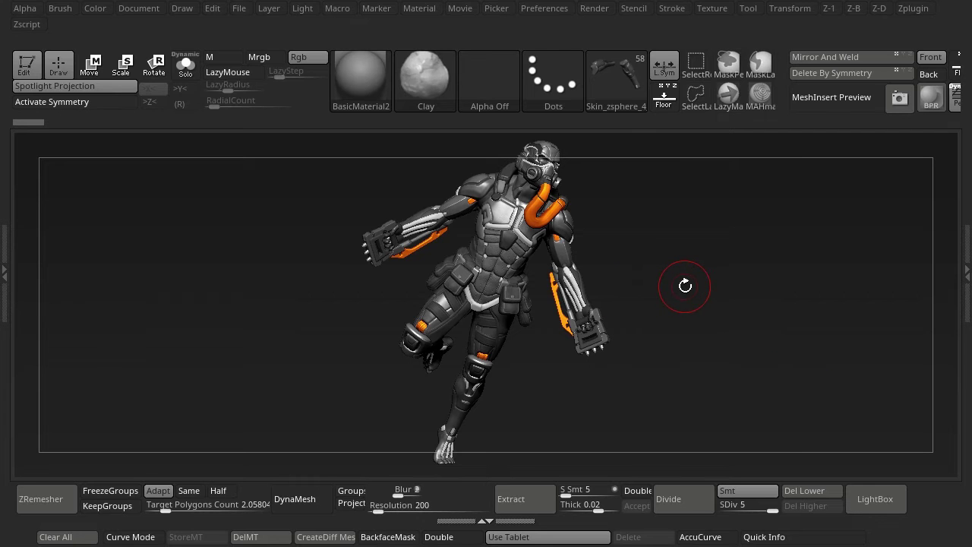
pyautogui.hotkey('shift', 'b')
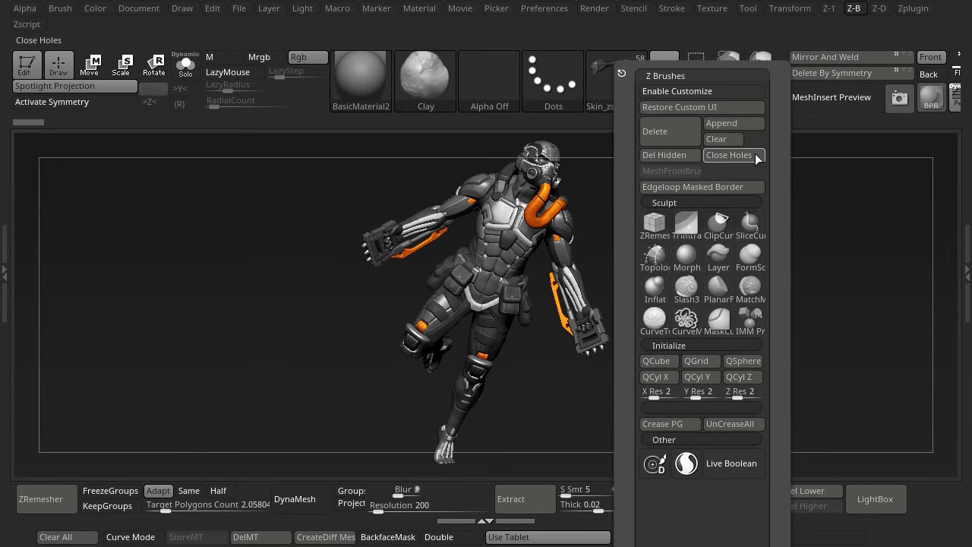
# Append a Gear3D mesh and make PM3D_Gear3D1 the active subtool.
pyautogui.click(719, 123)
pyautogui.click(398, 245)
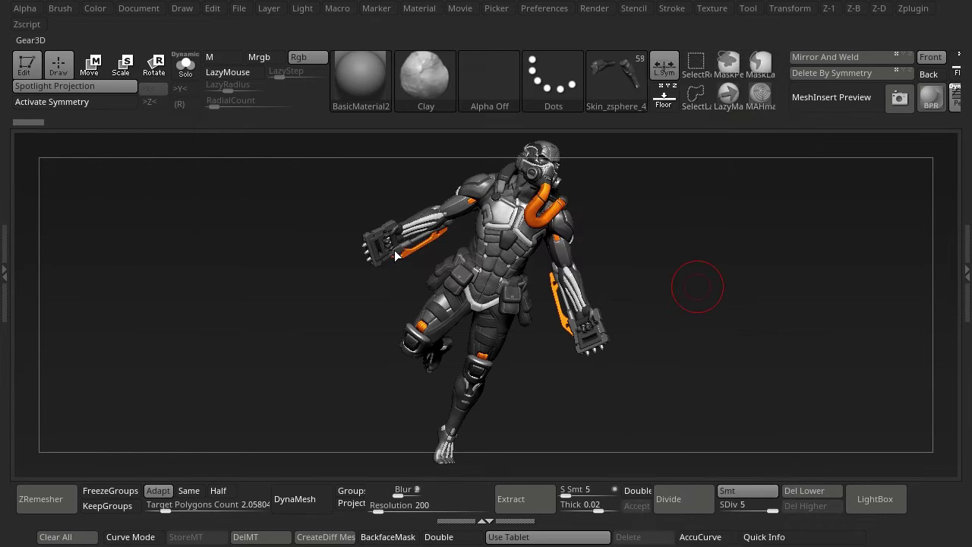
pyautogui.press('n')
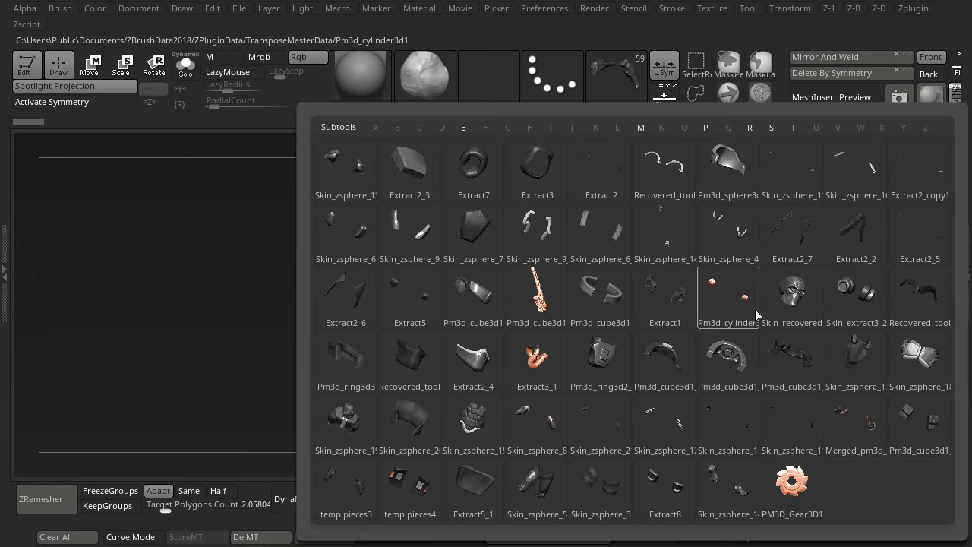
pyautogui.click(792, 481)
pyautogui.press('F1')
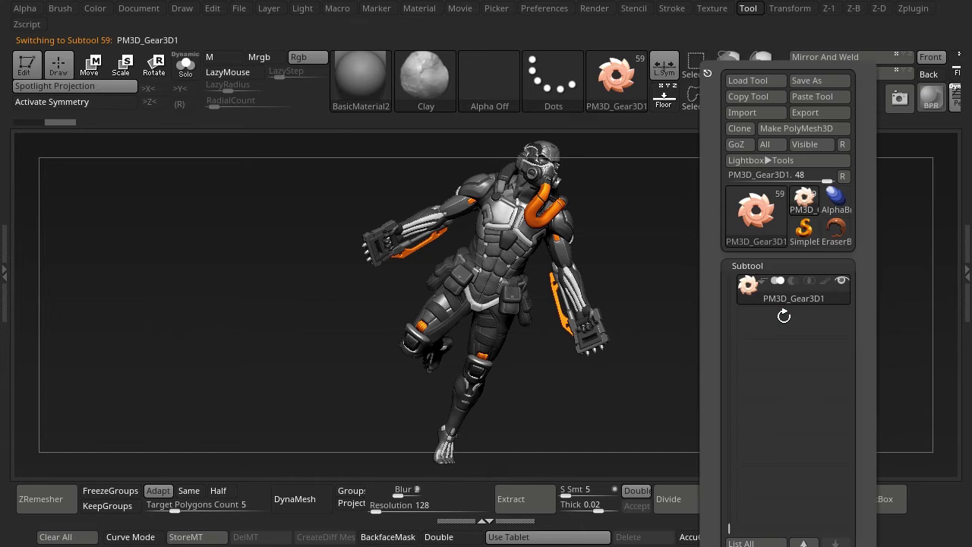
# Import 'size reference cube.obj' from the Project files folder into the subtool.
pyautogui.click(770, 112)
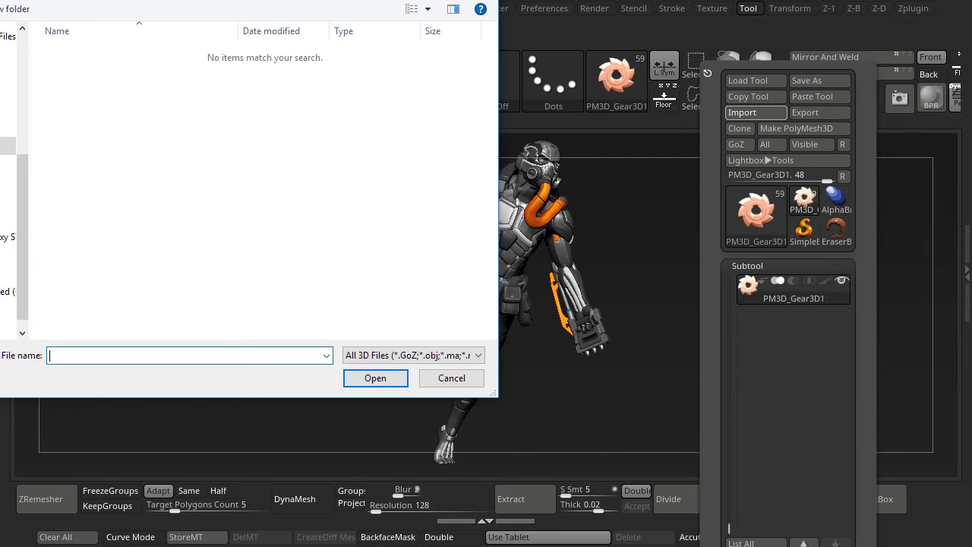
pyautogui.doubleClick(120, 68)
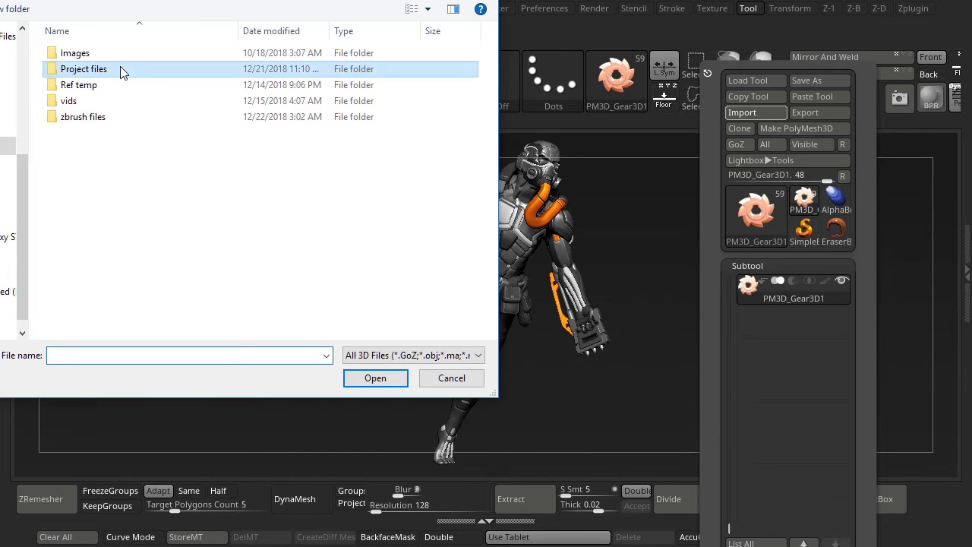
pyautogui.click(169, 90)
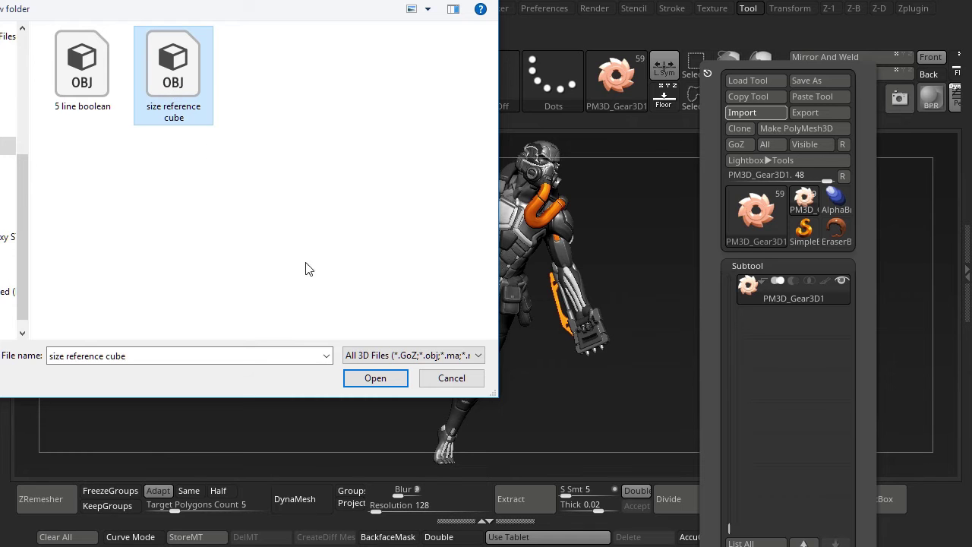
pyautogui.click(374, 377)
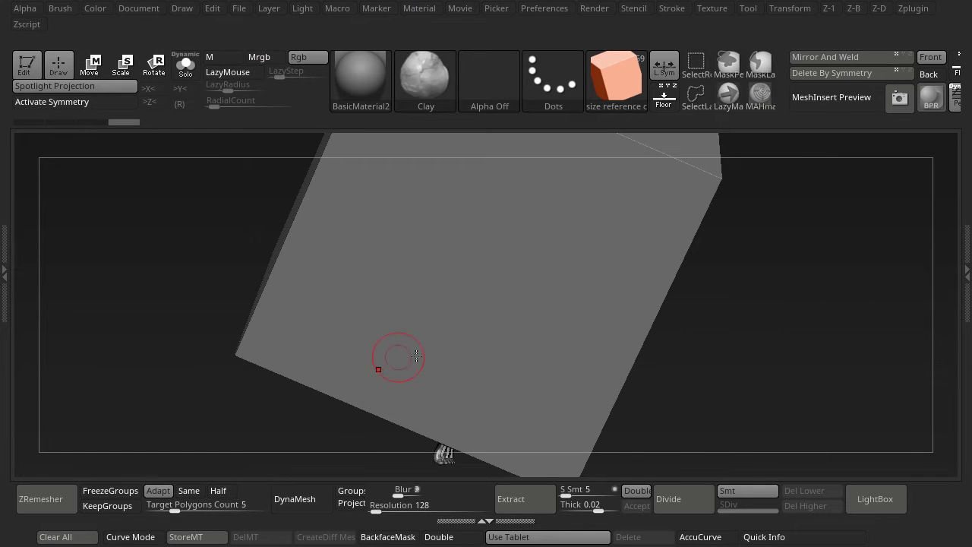
# Rotate the cube and toggle its PolyFrame wireframe on and off.
pyautogui.moveTo(769, 350); pyautogui.dragTo(697, 330)
pyautogui.hotkey('shift', 'f')
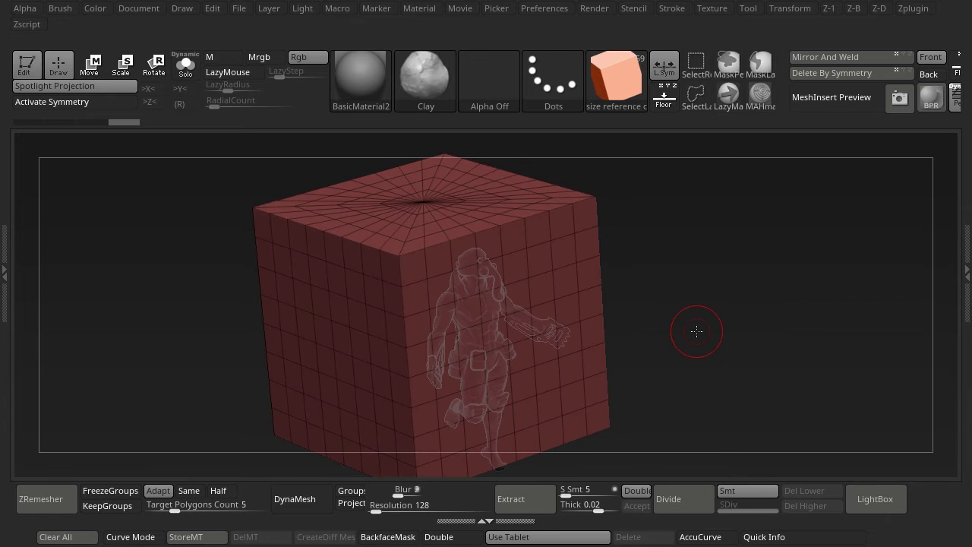
pyautogui.hotkey('shift', 'f')
pyautogui.moveTo(696, 331); pyautogui.dragTo(691, 323)
pyautogui.press('F1')
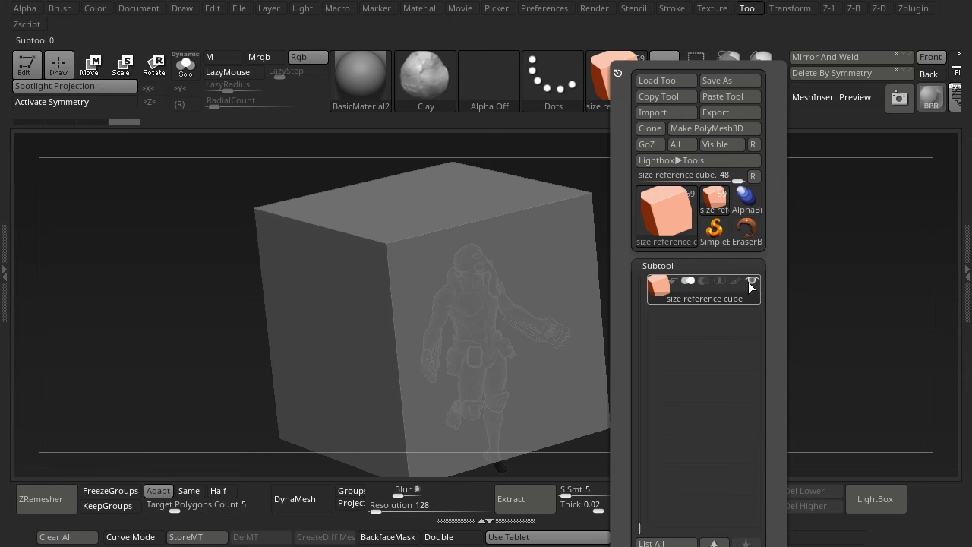
# Select the Extract2_3 subtool and recall the ZAppLink Cust2 camera view.
pyautogui.click(689, 306)
pyautogui.click(408, 185)
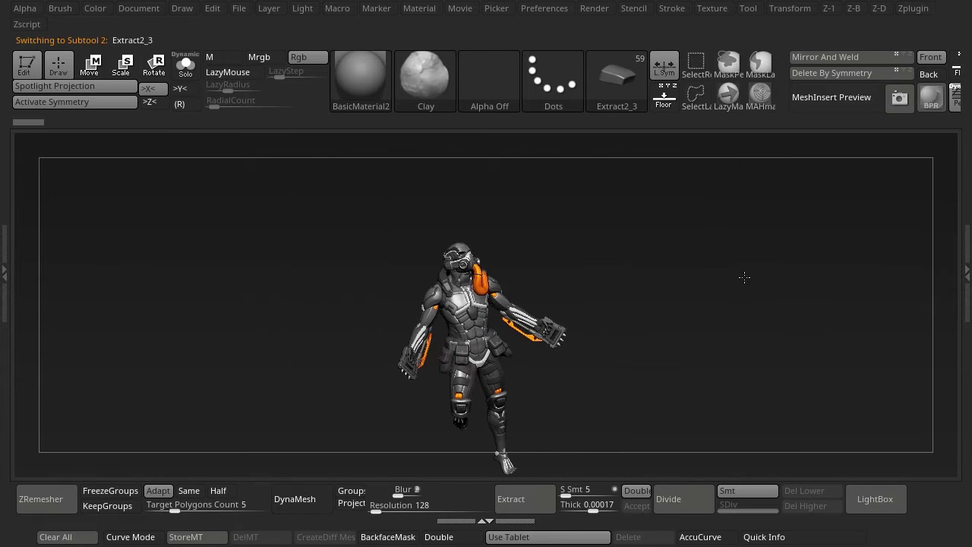
pyautogui.click(139, 9)
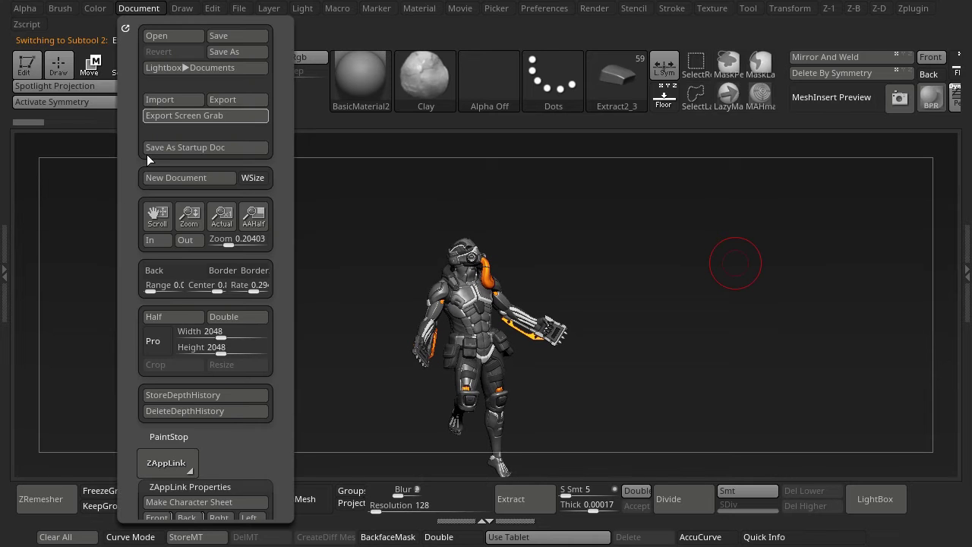
pyautogui.scroll(-3, 250, 427)
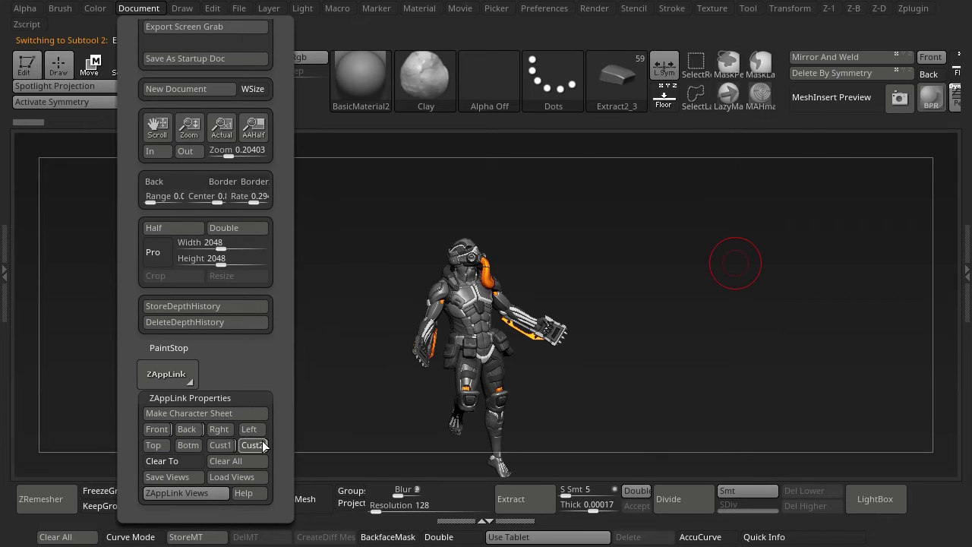
pyautogui.click(262, 445)
# Make Skin_extract3_2 the active subtool and orbit out to show the full character.
pyautogui.moveTo(667, 374)
pyautogui.mouseDown()
pyautogui.moveTo(735, 354)
pyautogui.moveTo(719, 356)
pyautogui.moveTo(721, 365)
pyautogui.mouseUp()
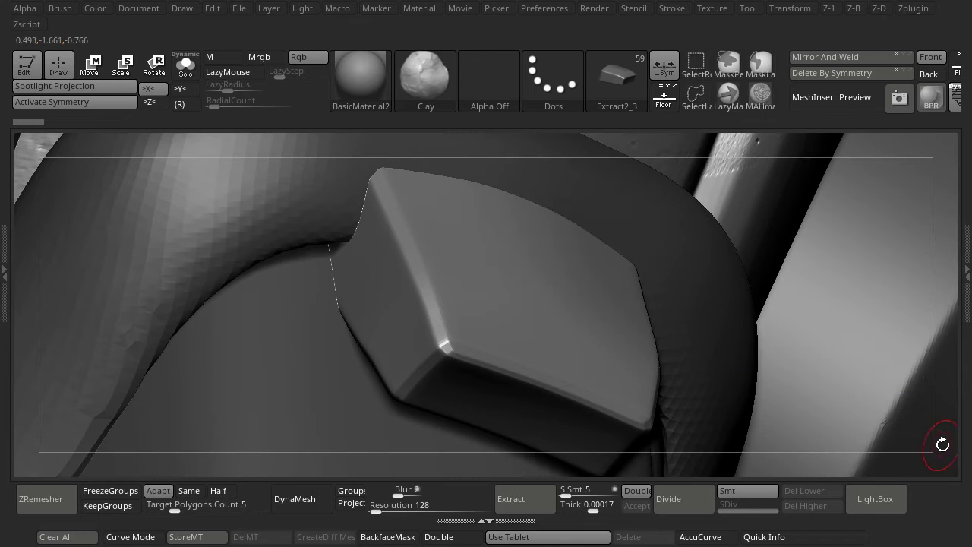
pyautogui.keyDown('alt'); pyautogui.click(942, 444); pyautogui.keyUp('alt')
pyautogui.moveTo(902, 388)
pyautogui.mouseDown()
pyautogui.moveTo(821, 370)
pyautogui.moveTo(874, 327)
pyautogui.mouseUp()
pyautogui.press('shift')
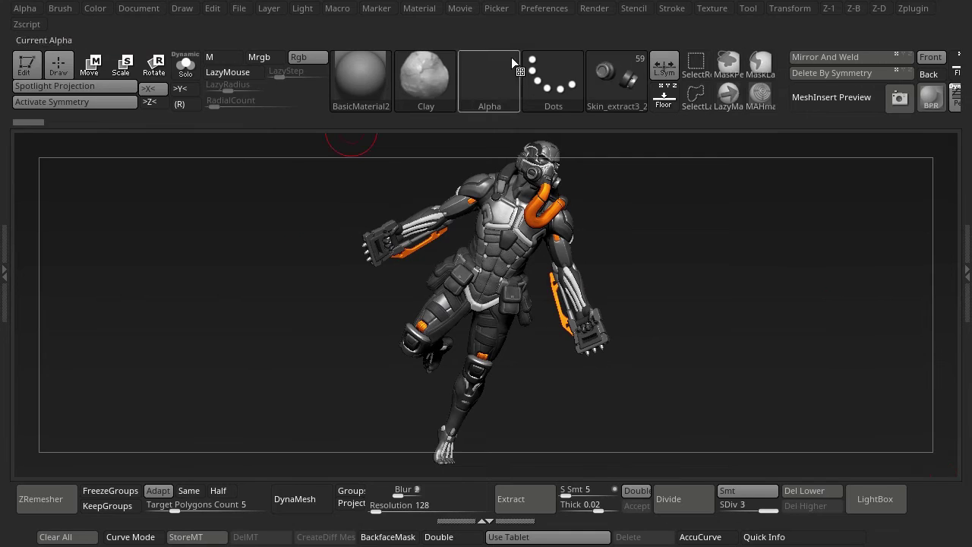
pyautogui.click(303, 8)
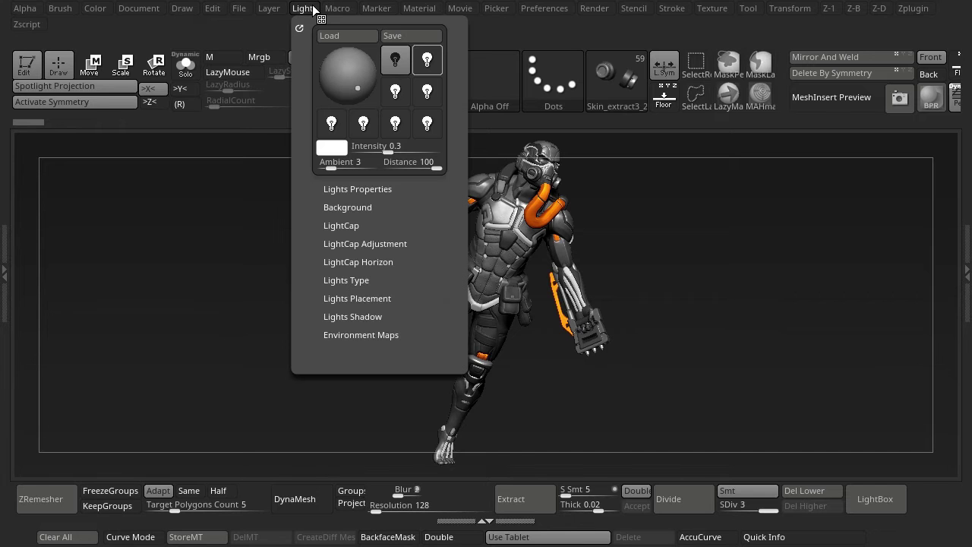
pyautogui.click(395, 59)
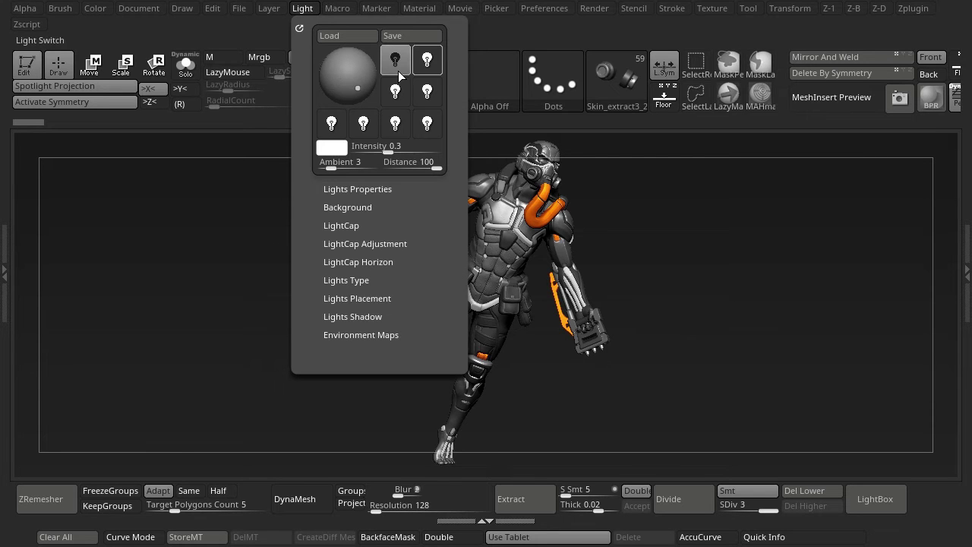
pyautogui.click(348, 64)
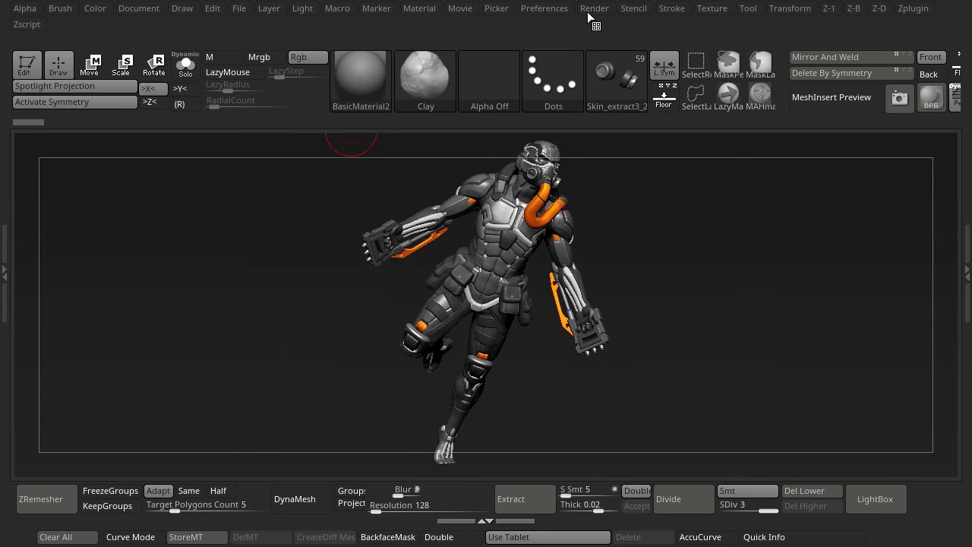
# Change the BPR Shadow Res from 4096 to 2048, keeping 24 rays.
pyautogui.click(589, 11)
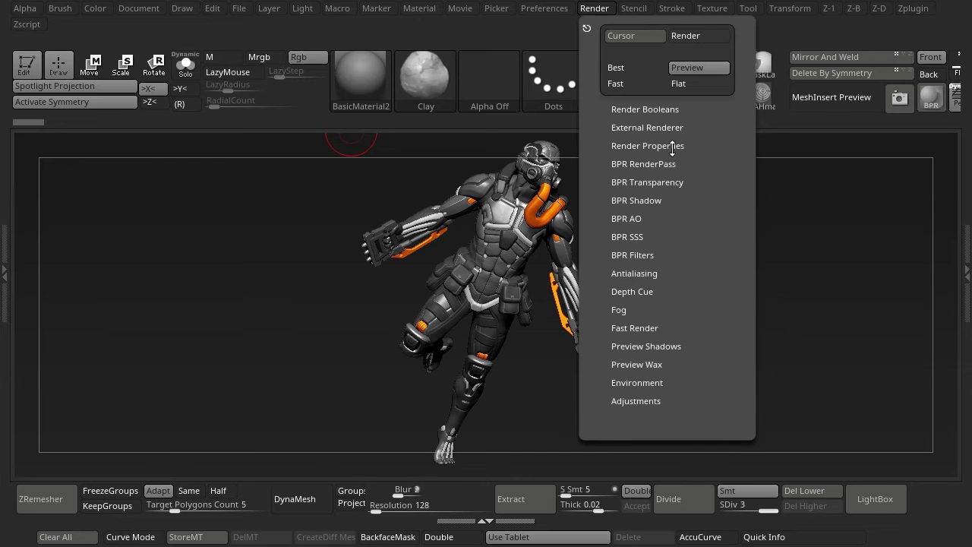
pyautogui.click(647, 146)
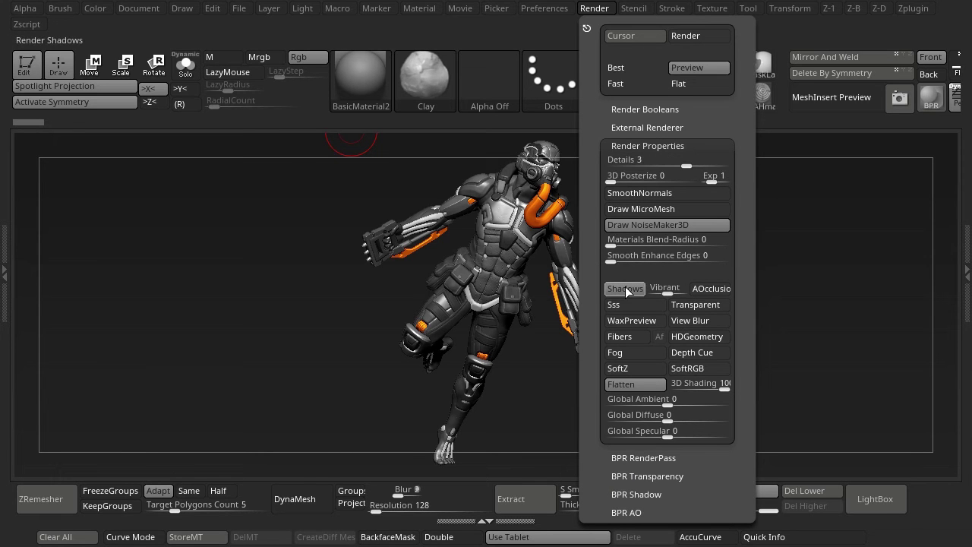
pyautogui.click(647, 146)
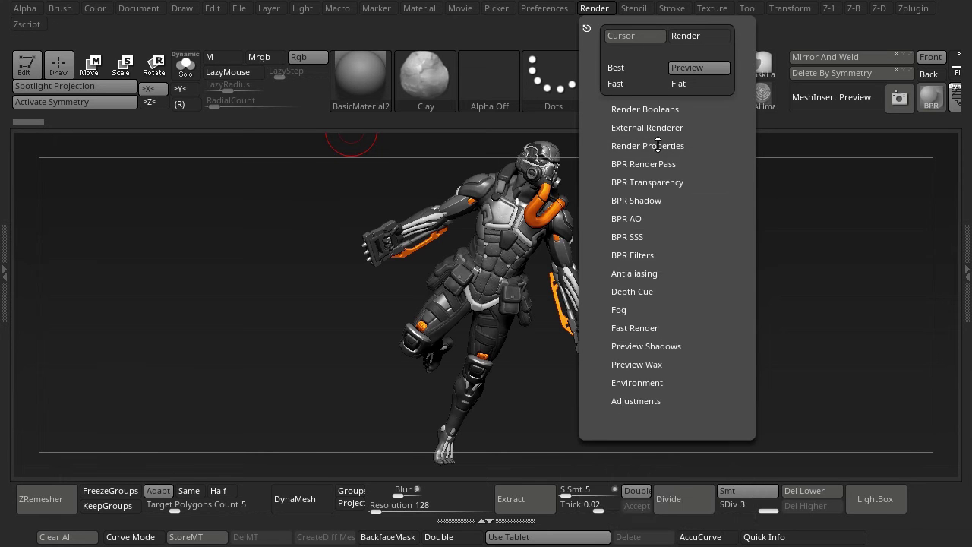
pyautogui.click(640, 199)
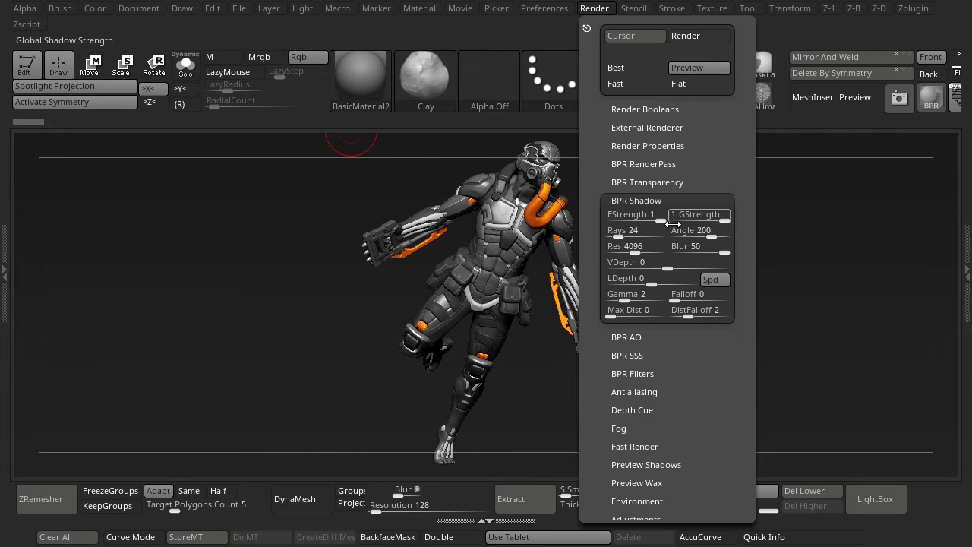
pyautogui.click(638, 249)
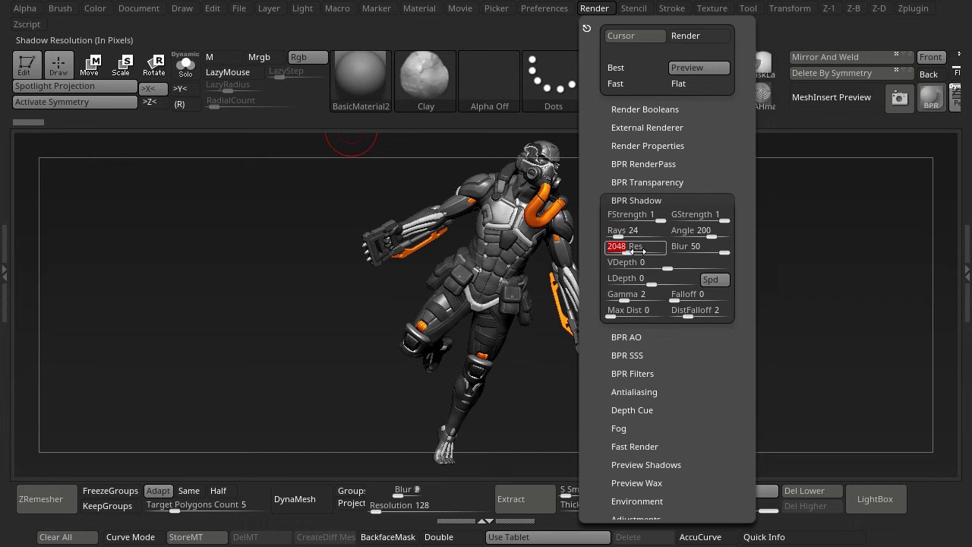
pyautogui.press('Return')
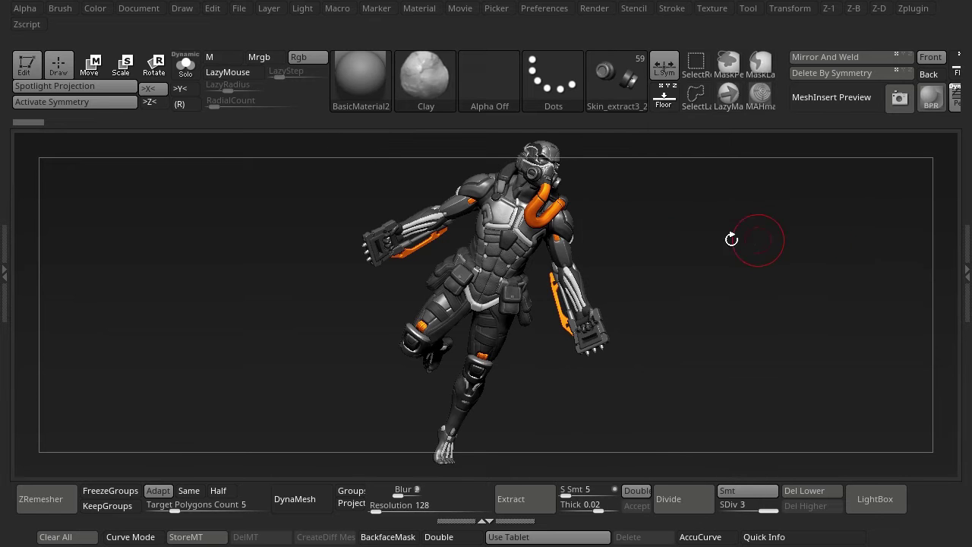
# Run a BPR render of the armored character with 2048-resolution shadows.
pyautogui.click(933, 100)
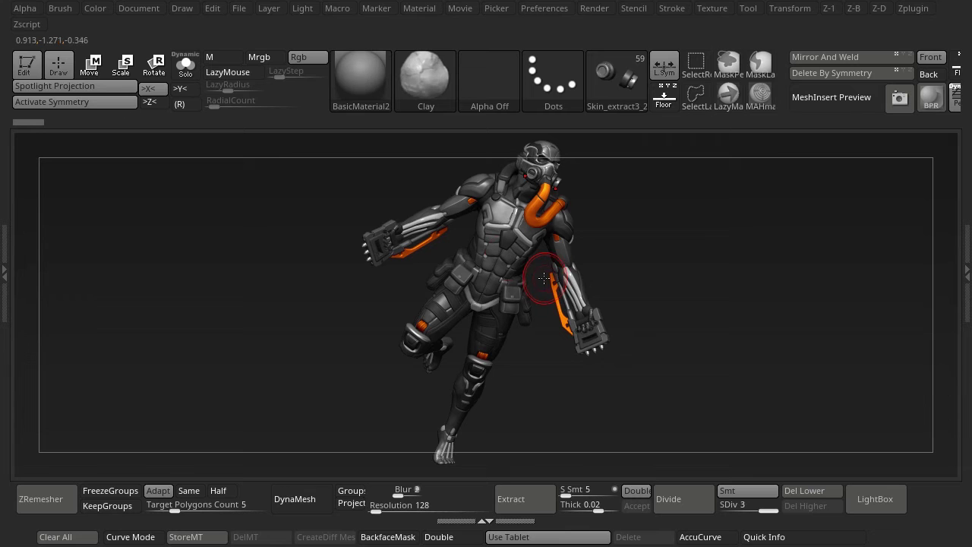
# Select the second light in the Light palette and switch it on.
pyautogui.click(272, 8)
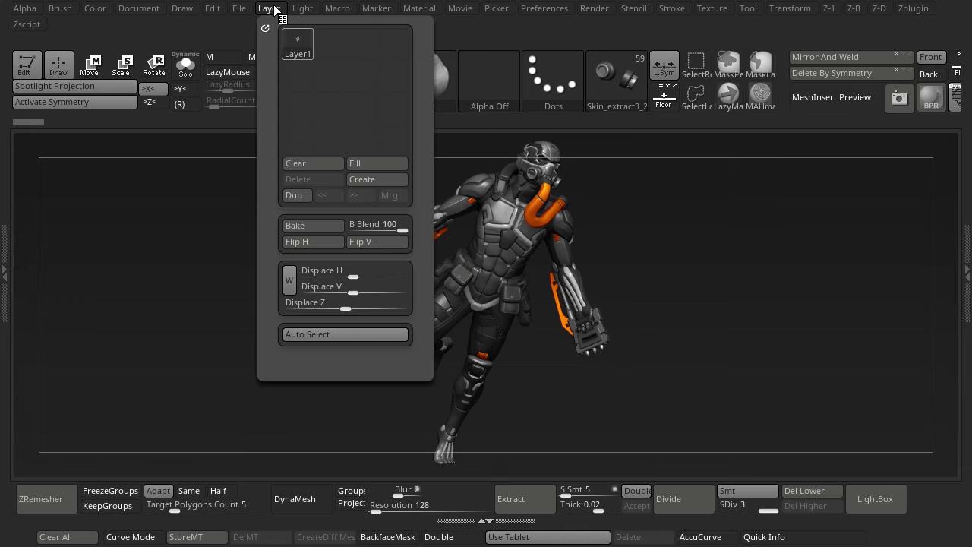
pyautogui.click(302, 8)
pyautogui.click(423, 71)
pyautogui.click(428, 67)
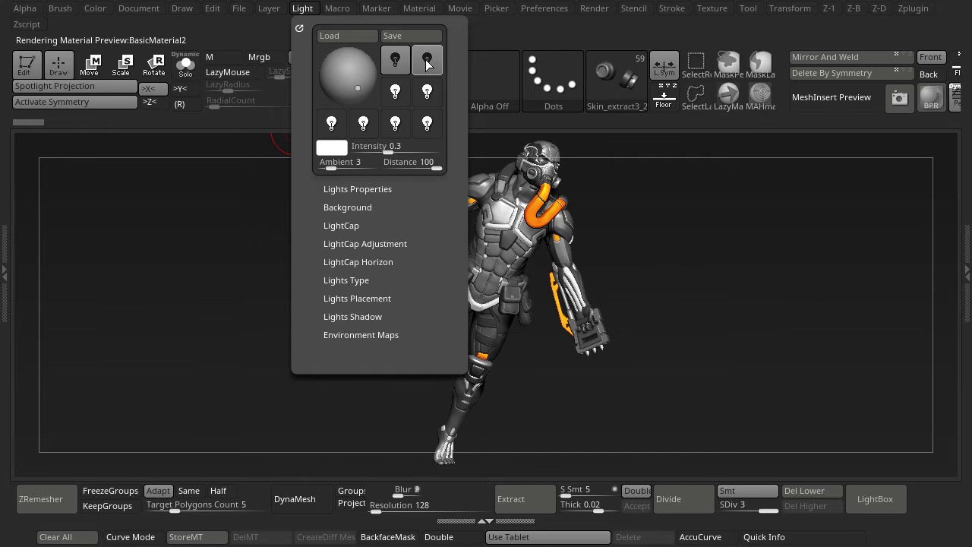
pyautogui.click(423, 64)
pyautogui.click(421, 64)
# Move the second light to the sphere's lower right, set intensity near 0.41, then switch it off.
pyautogui.click(361, 92)
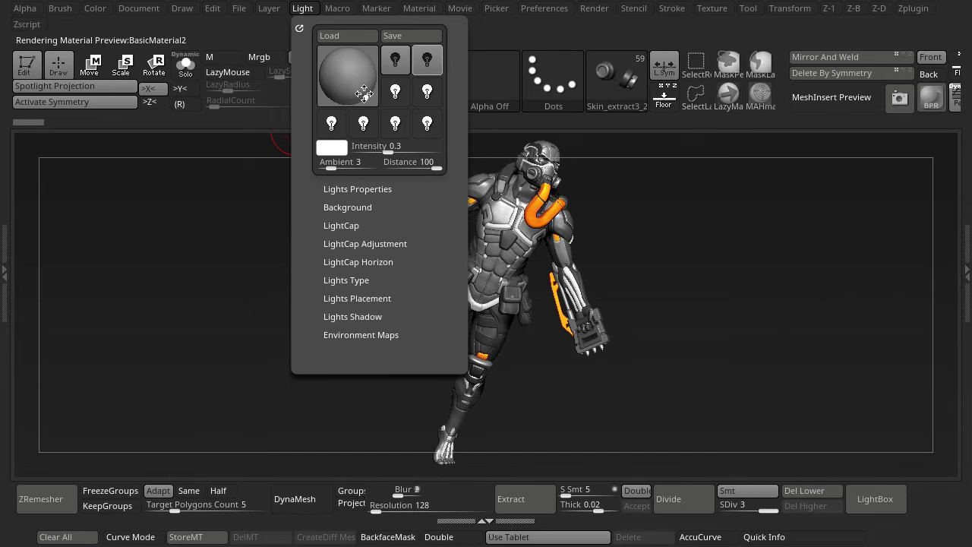
pyautogui.moveTo(361, 92); pyautogui.dragTo(370, 110)
pyautogui.moveTo(388, 146); pyautogui.dragTo(428, 133)
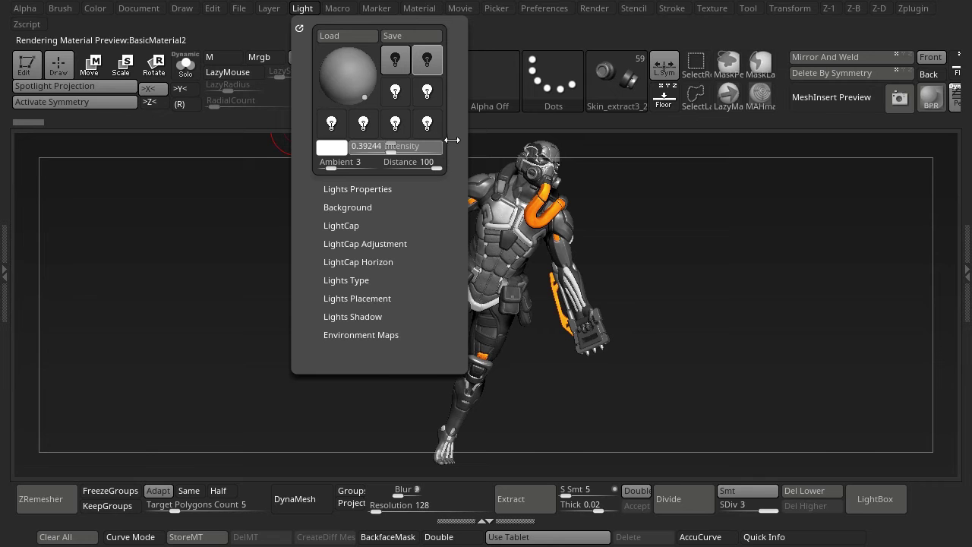
pyautogui.click(432, 67)
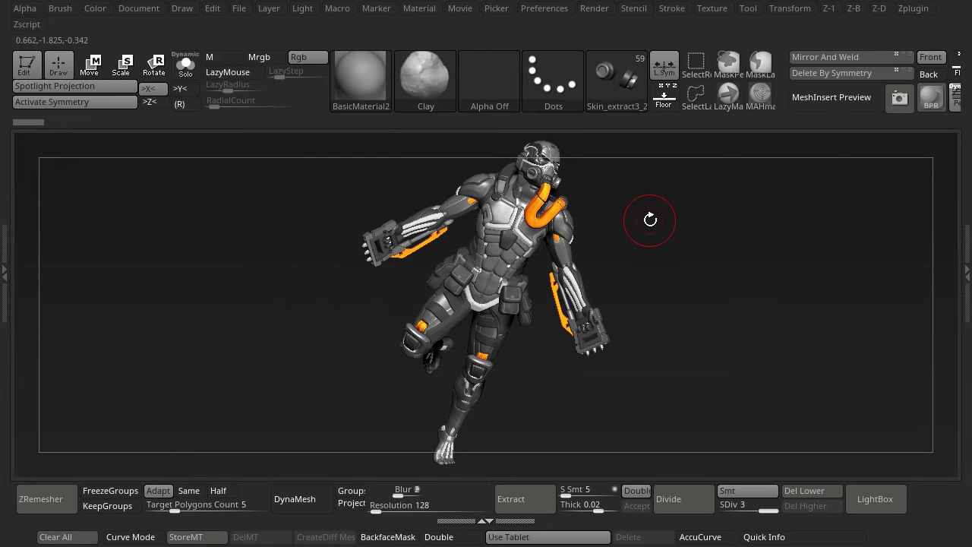
# Render a BPR preview, then open the left tray with Z-B and Z-D collapsed.
pyautogui.click(941, 102)
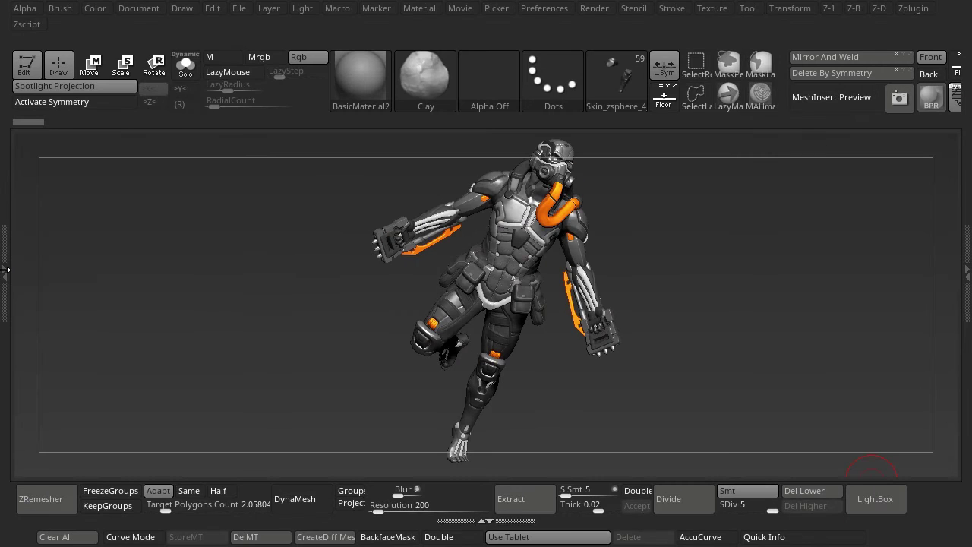
pyautogui.click(6, 269)
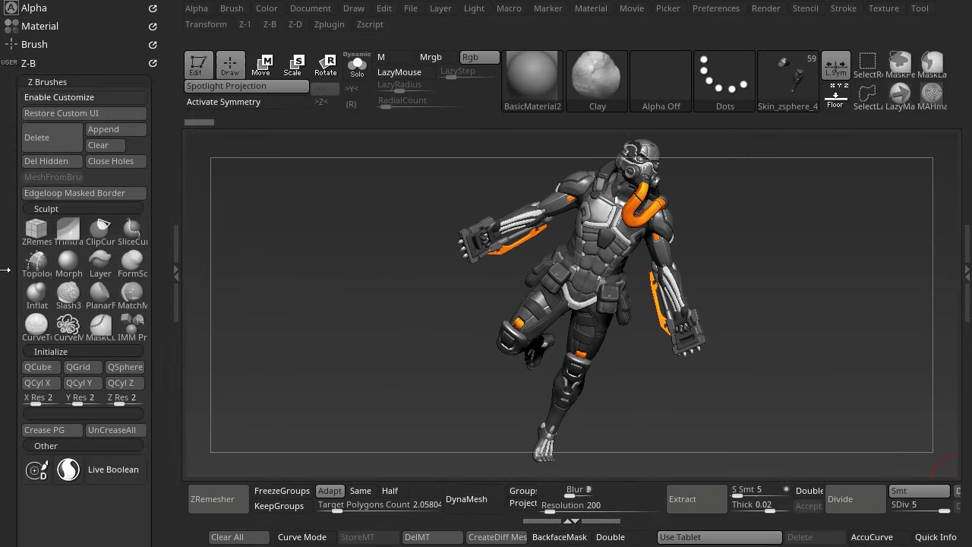
pyautogui.click(47, 63)
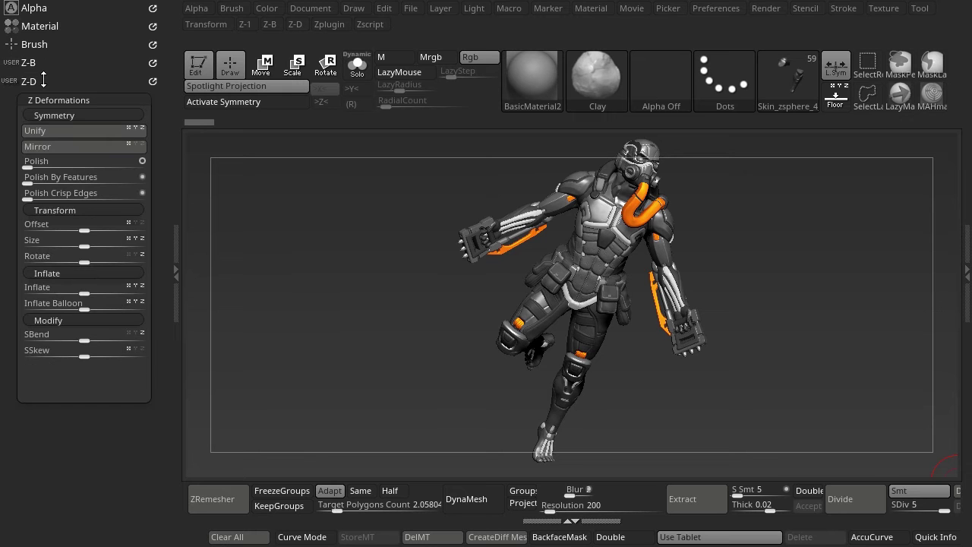
pyautogui.click(43, 80)
# Dock the Color palette in the left tray and zoom the document out to the whole canvas.
pyautogui.click(262, 11)
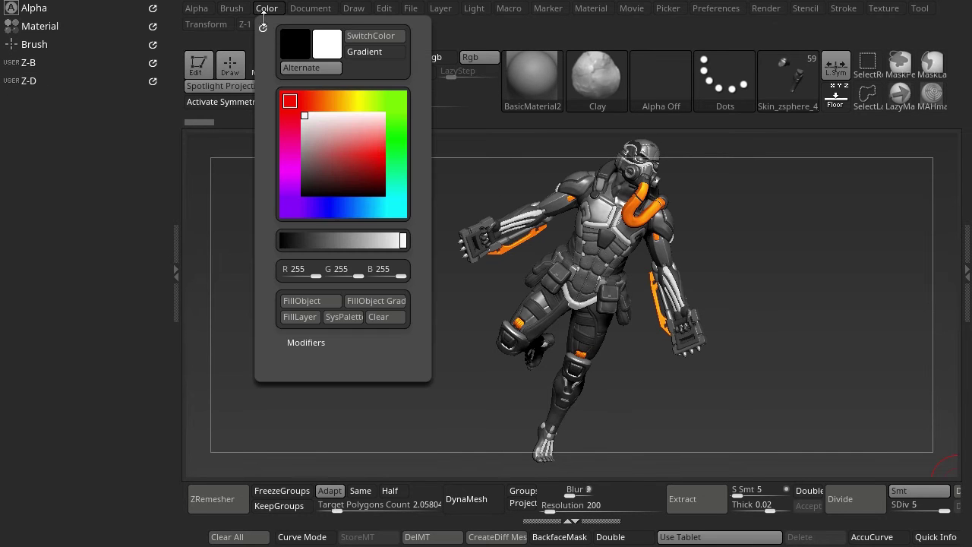
pyautogui.moveTo(262, 26)
pyautogui.mouseDown()
pyautogui.moveTo(145, 36)
pyautogui.moveTo(141, 24)
pyautogui.mouseUp()
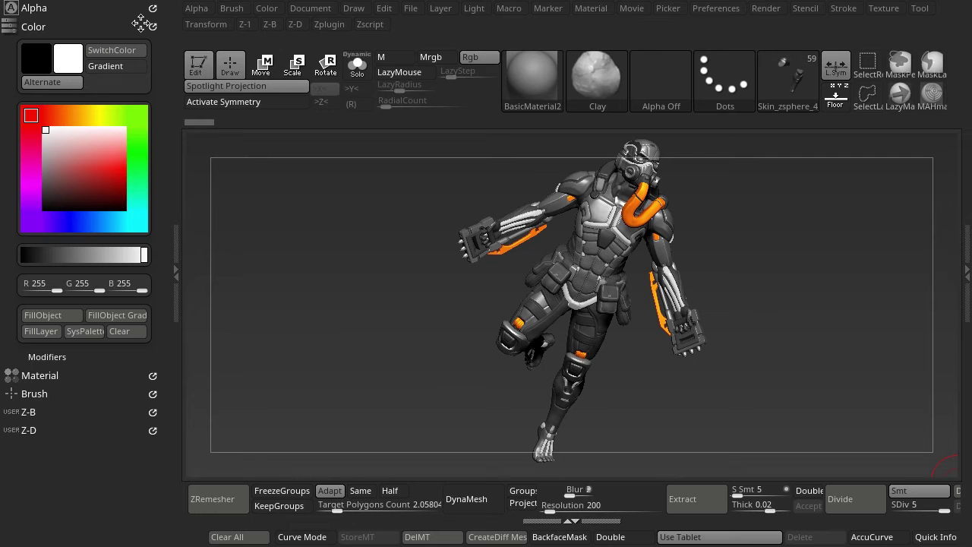
pyautogui.click(319, 10)
pyautogui.moveTo(360, 220); pyautogui.dragTo(322, 12)
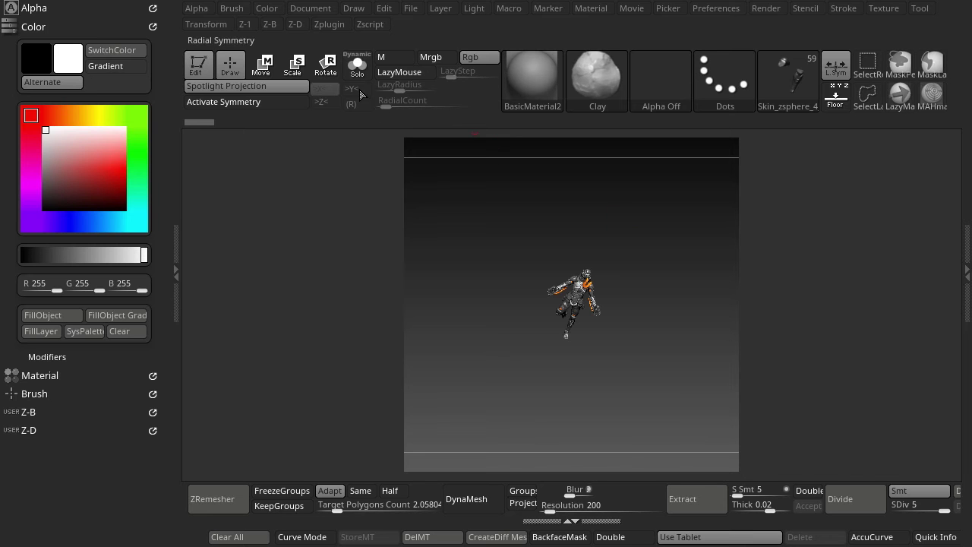
# Set Back Range to 0 for a flat bright green background, then close the left tray.
pyautogui.click(263, 8)
pyautogui.click(300, 10)
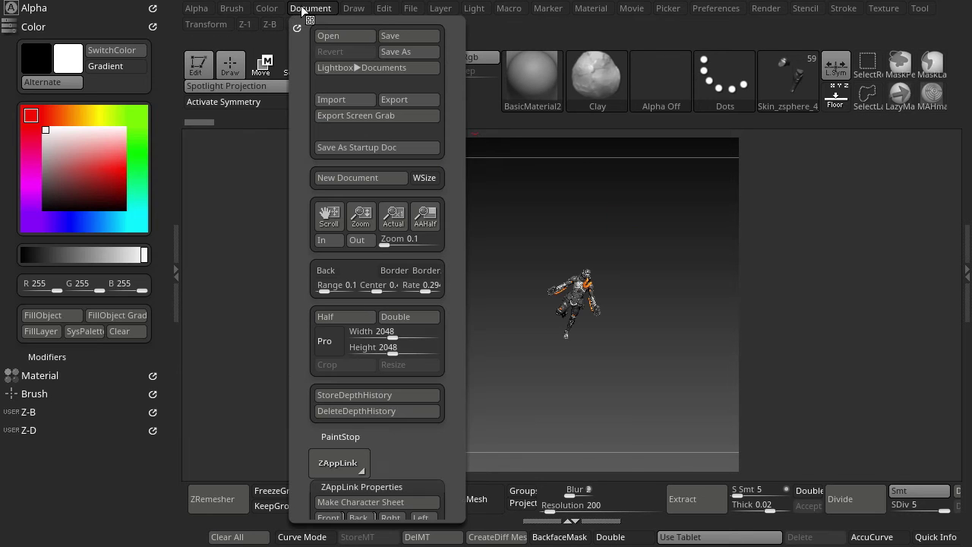
pyautogui.moveTo(335, 288); pyautogui.dragTo(136, 192)
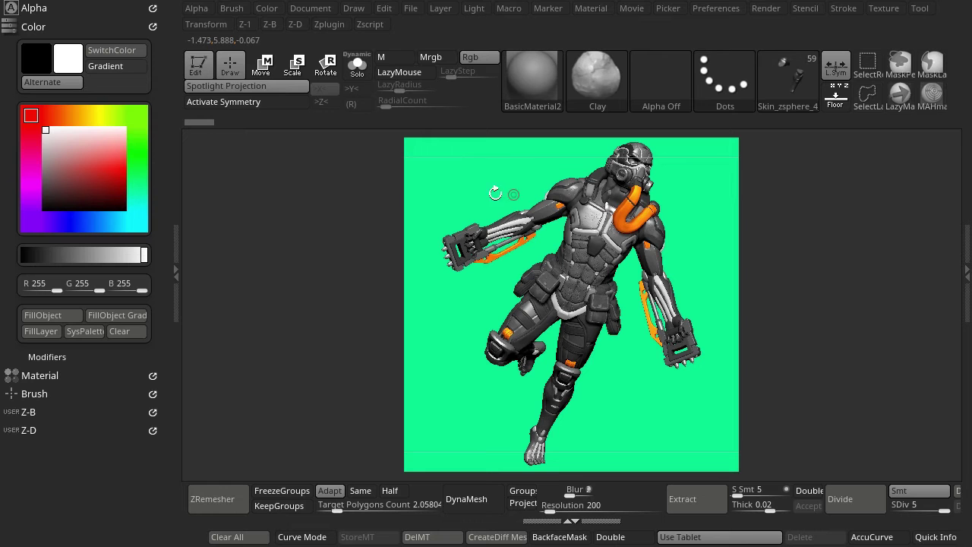
pyautogui.click(177, 255)
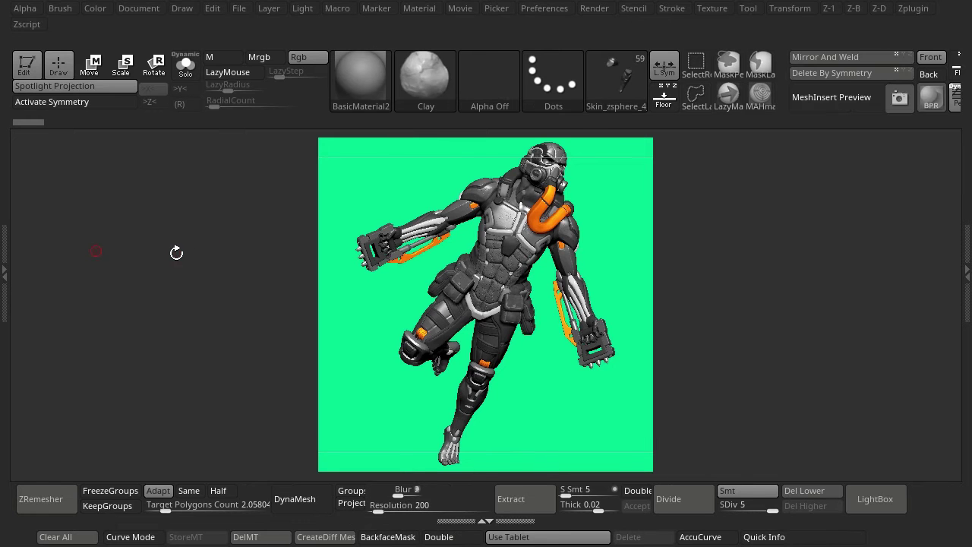
# Run a shadowed BPR render on green, then start Document > Export as a Photoshop PSD.
pyautogui.click(551, 9)
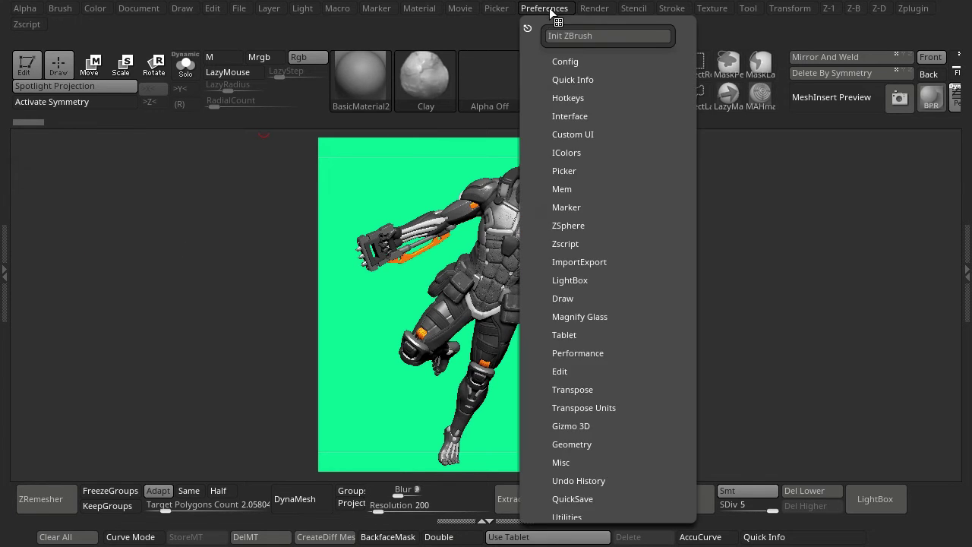
pyautogui.click(596, 9)
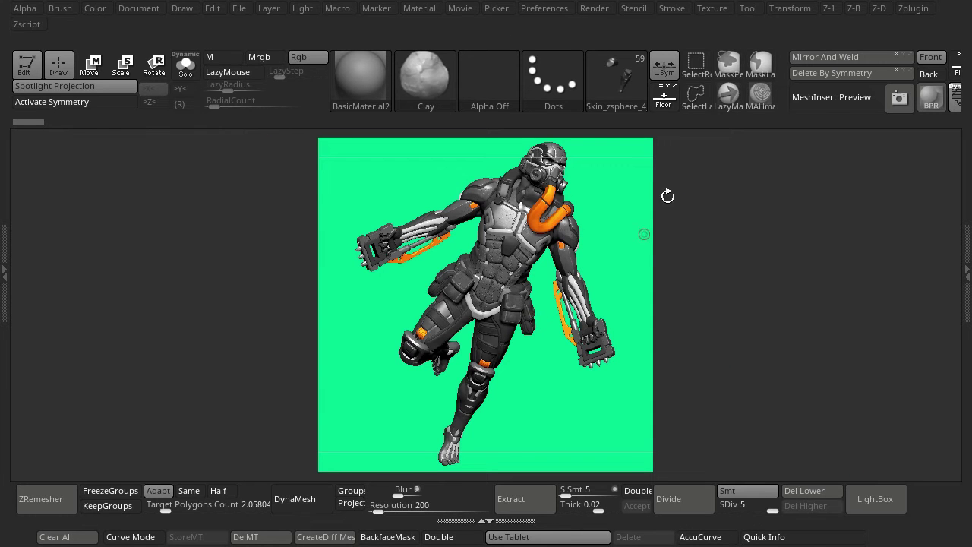
pyautogui.click(941, 99)
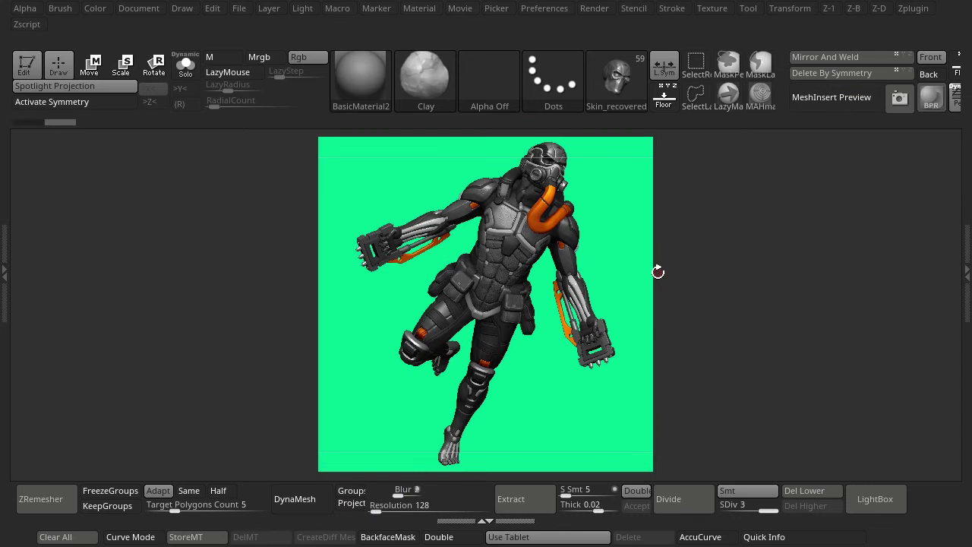
pyautogui.click(154, 9)
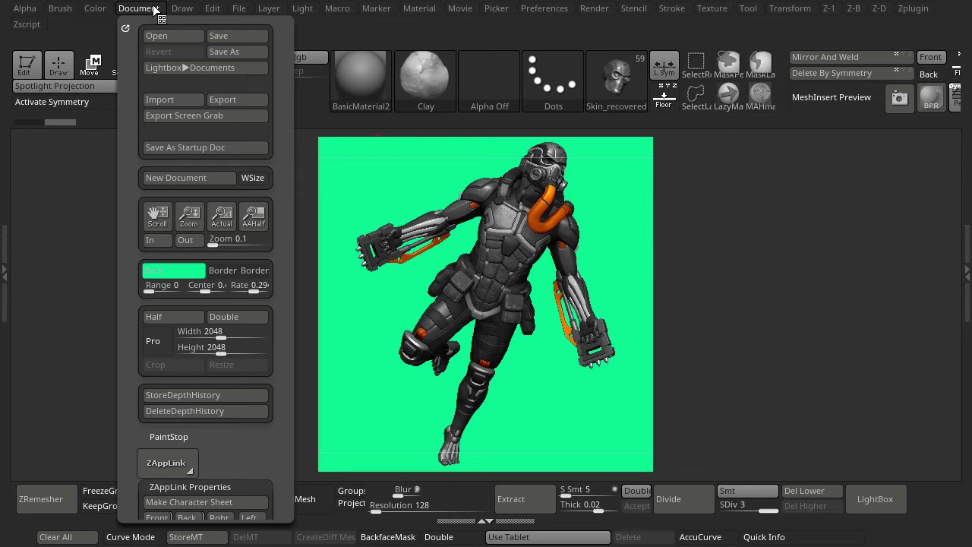
pyautogui.click(225, 101)
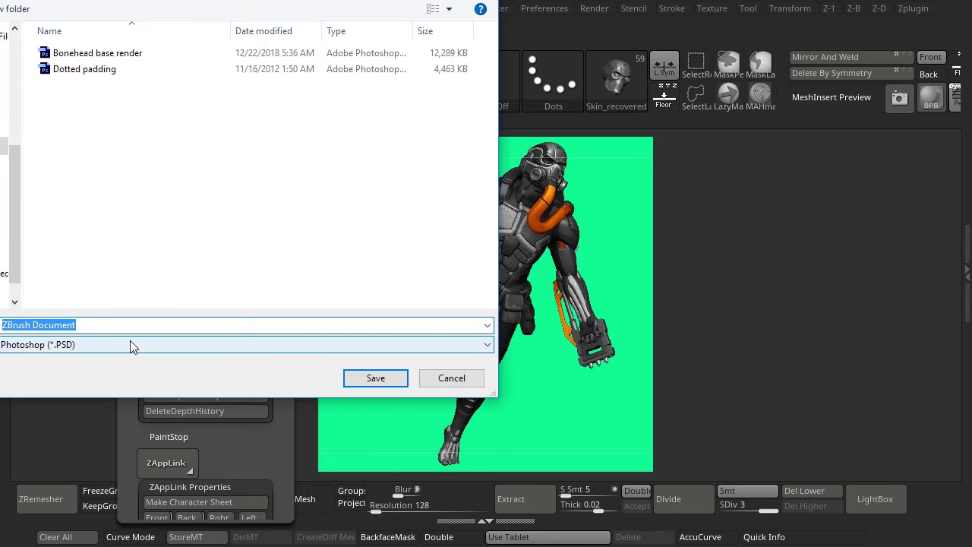
# Cancel the PSD export, then pan and zoom over the character from head to waist.
pyautogui.click(451, 378)
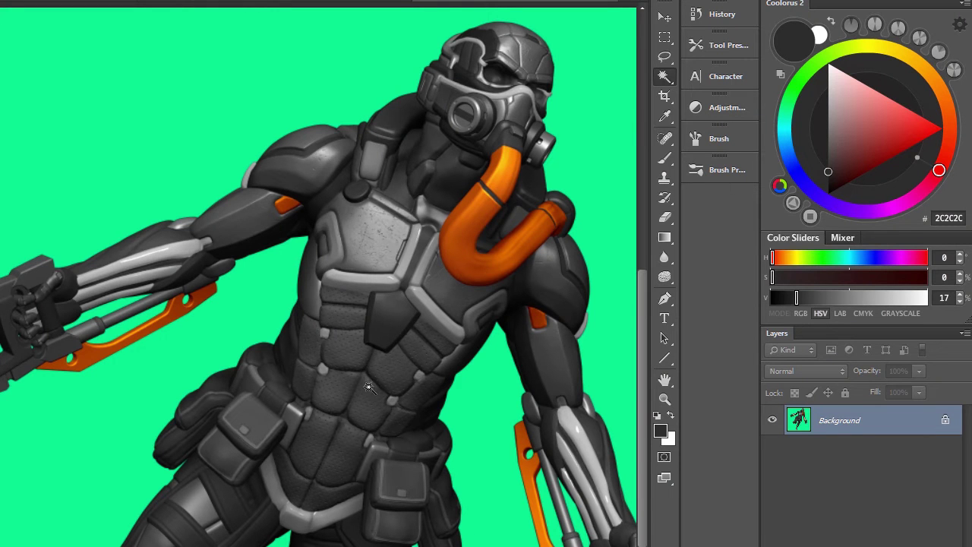
pyautogui.moveTo(557, 212); pyautogui.dragTo(531, 220)
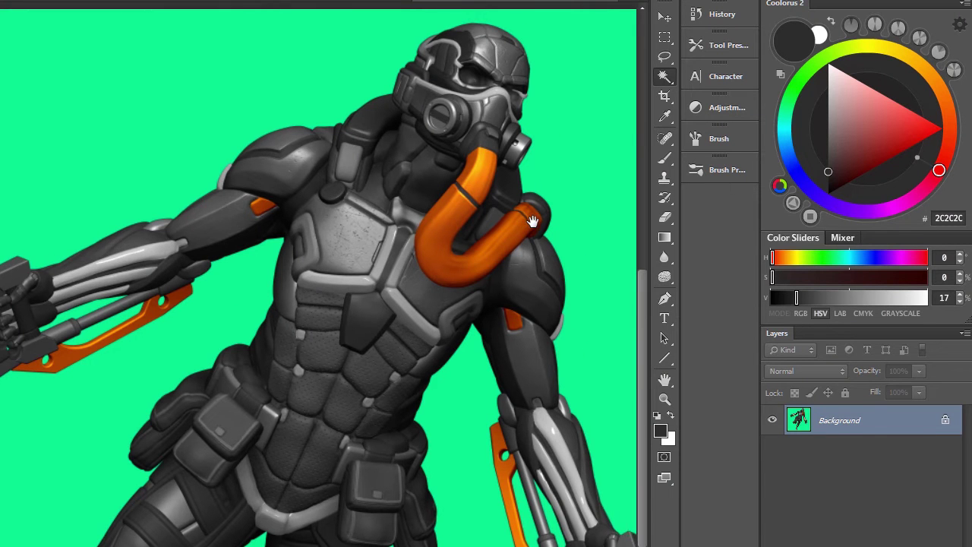
pyautogui.keyDown('alt'); pyautogui.scroll(3, 532, 220); pyautogui.keyUp('alt')
pyautogui.keyDown('alt'); pyautogui.scroll(-2, 434, 341); pyautogui.keyUp('alt')
pyautogui.keyDown('alt'); pyautogui.scroll(4, 413, 386); pyautogui.keyUp('alt')
pyautogui.moveTo(592, 228); pyautogui.dragTo(454, 364)
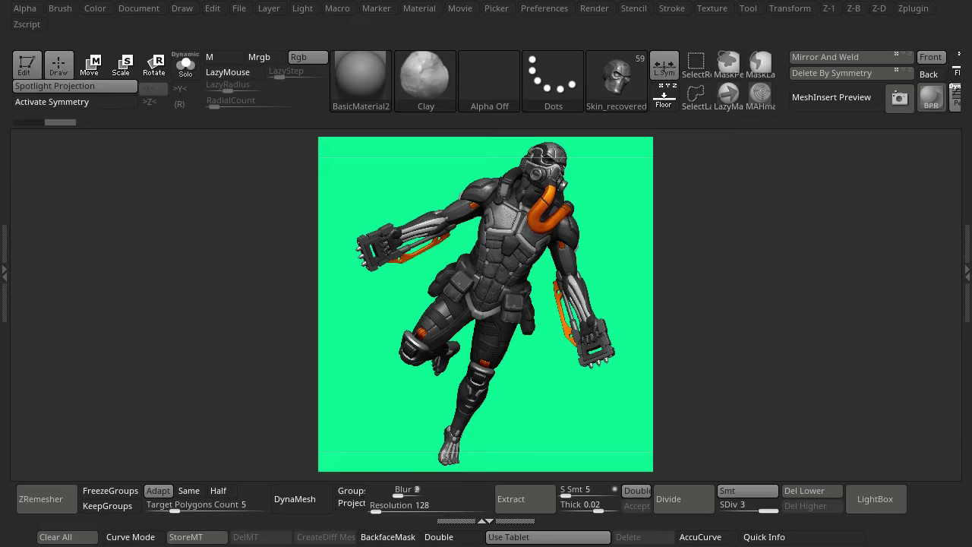
# Switch polypaint off for all subtools using Zplugin > Clean Tool Master > PF All.
pyautogui.click(913, 9)
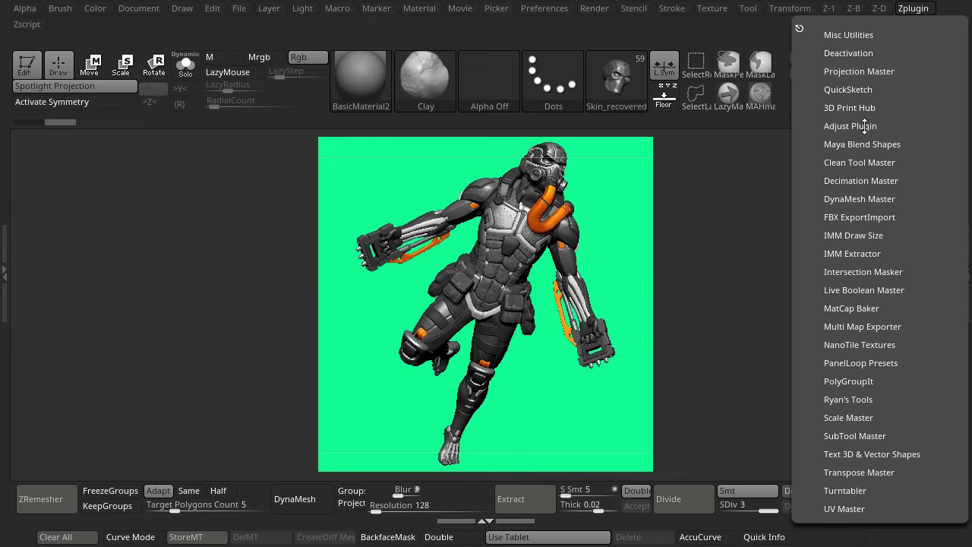
pyautogui.click(848, 161)
pyautogui.moveTo(954, 325); pyautogui.dragTo(947, 242)
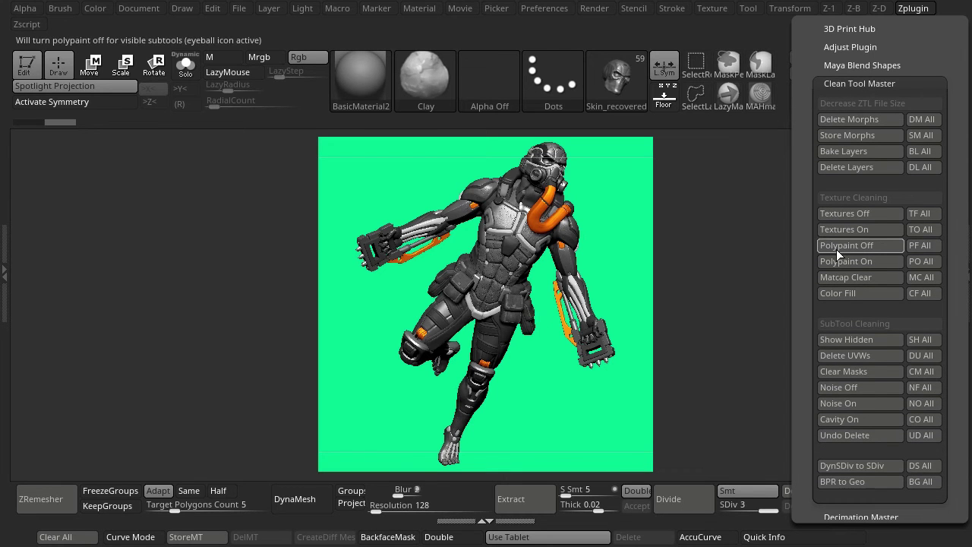
pyautogui.click(922, 246)
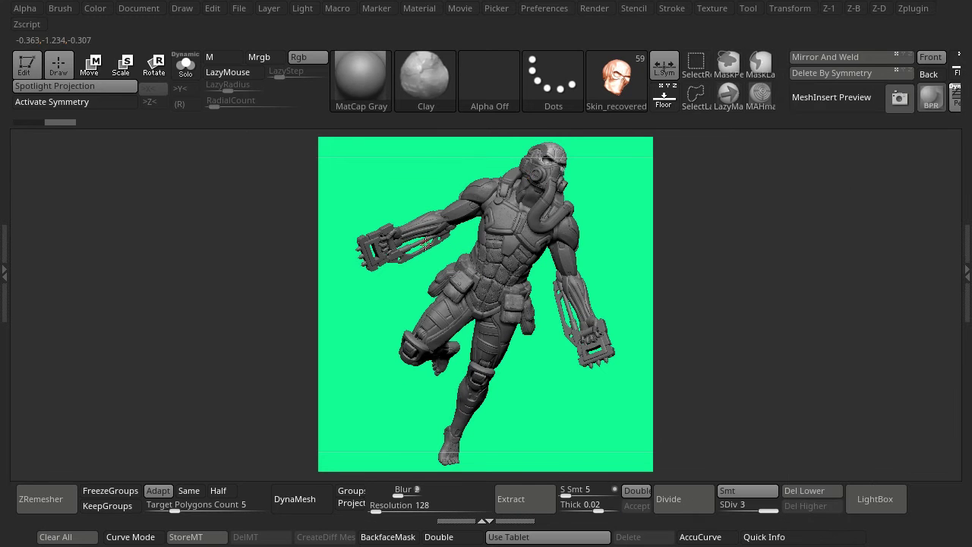
# Apply BasicMaterial and move the light behind the character at about 2.33 intensity.
pyautogui.click(360, 78)
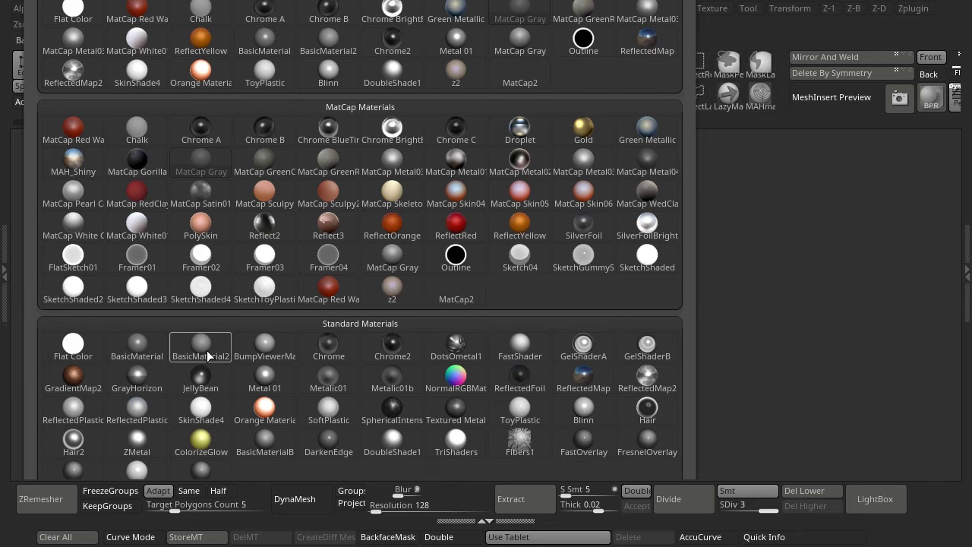
pyautogui.click(142, 350)
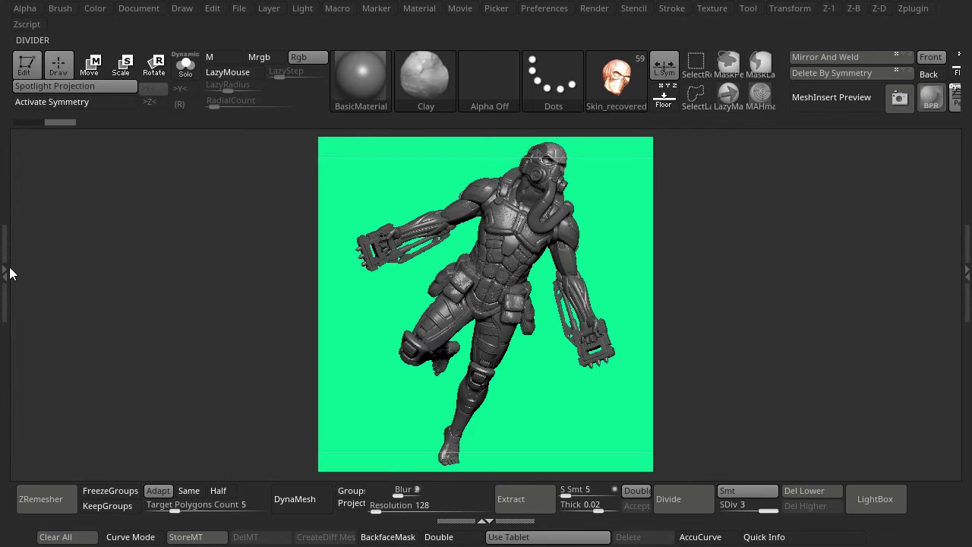
pyautogui.click(303, 10)
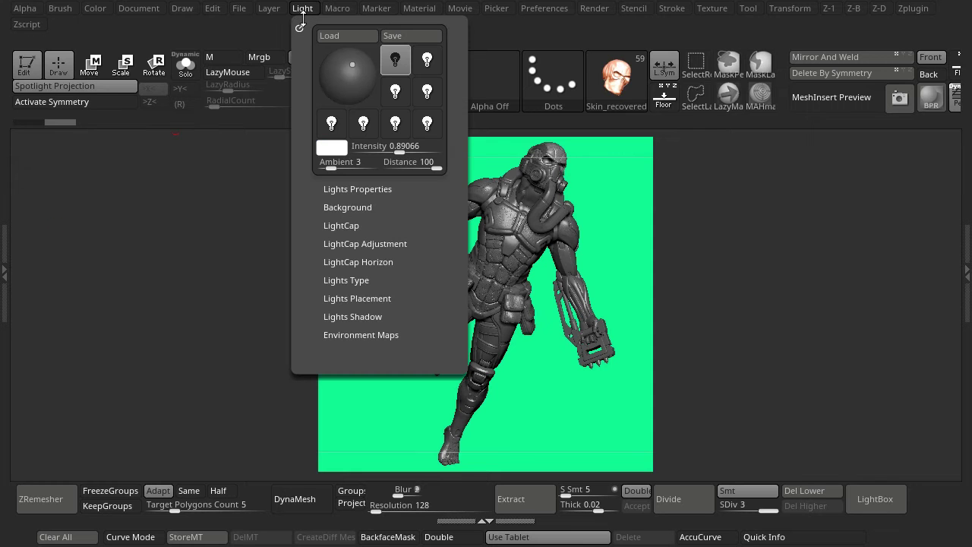
pyautogui.moveTo(353, 67); pyautogui.dragTo(364, 76)
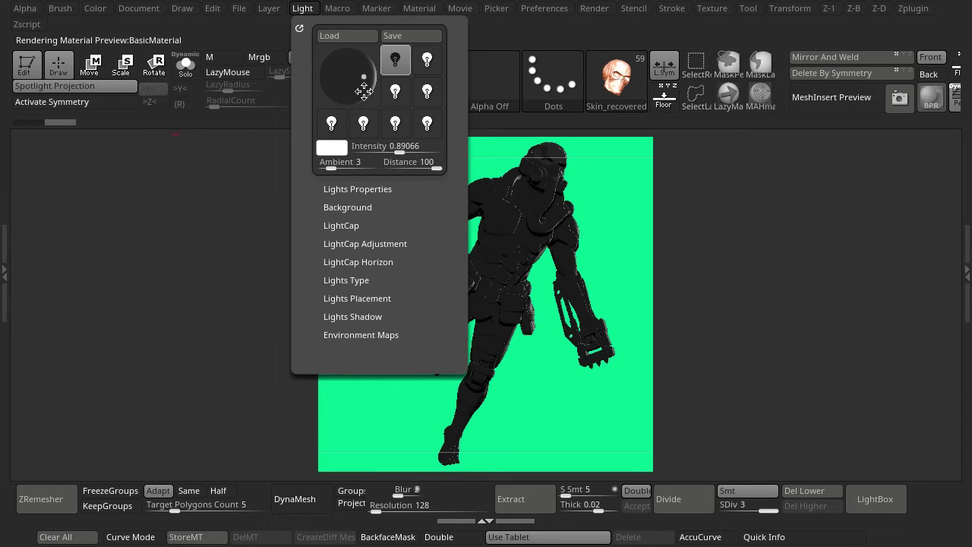
pyautogui.moveTo(399, 148); pyautogui.dragTo(415, 152)
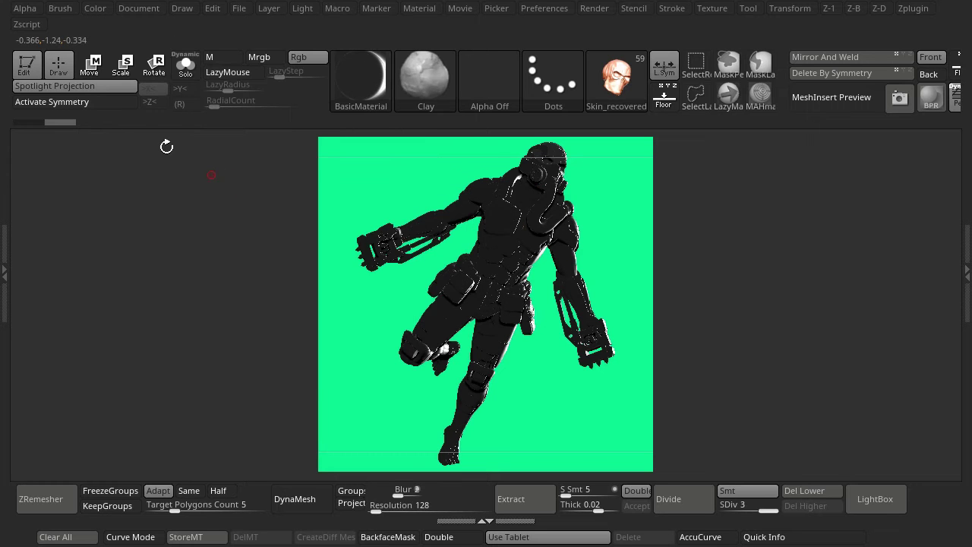
# Set BasicMaterial's Ambient to 0, Diffuse to 0 and Specular to 83.
pyautogui.click(4, 262)
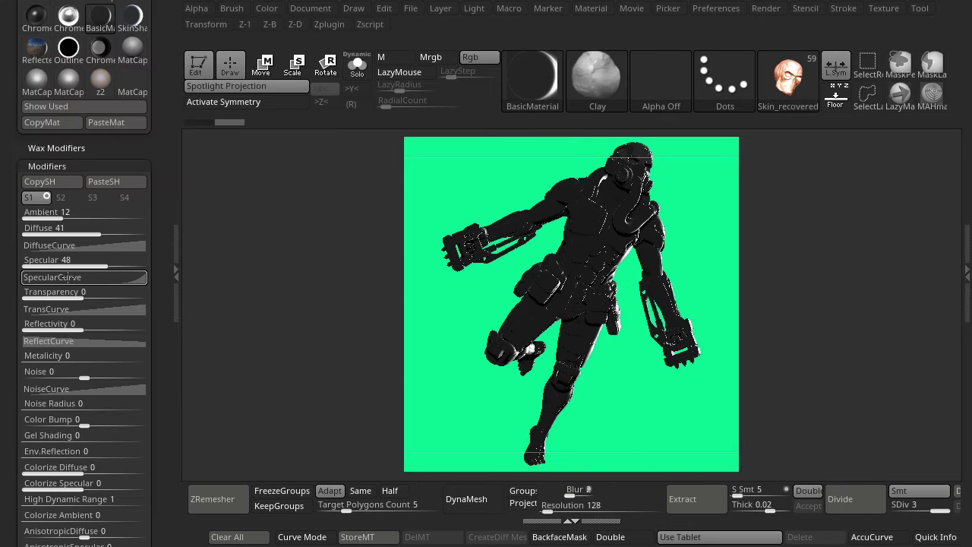
pyautogui.scroll(-2, 152, 294)
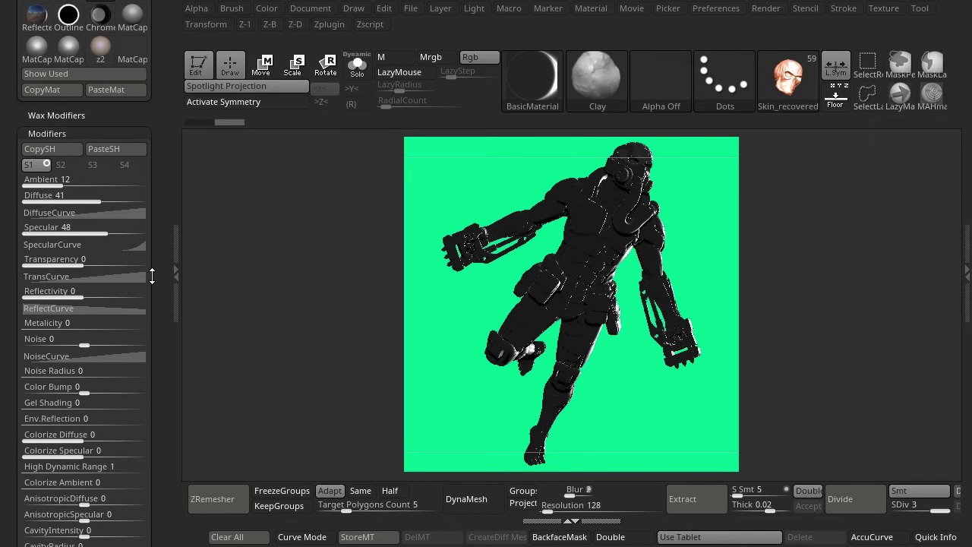
pyautogui.moveTo(54, 187); pyautogui.dragTo(12, 176)
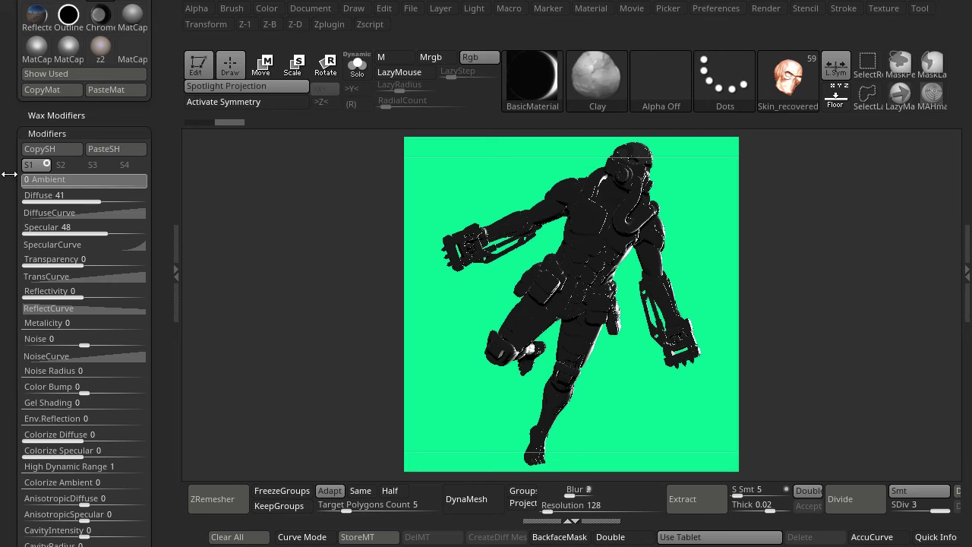
pyautogui.moveTo(73, 200); pyautogui.dragTo(1, 186)
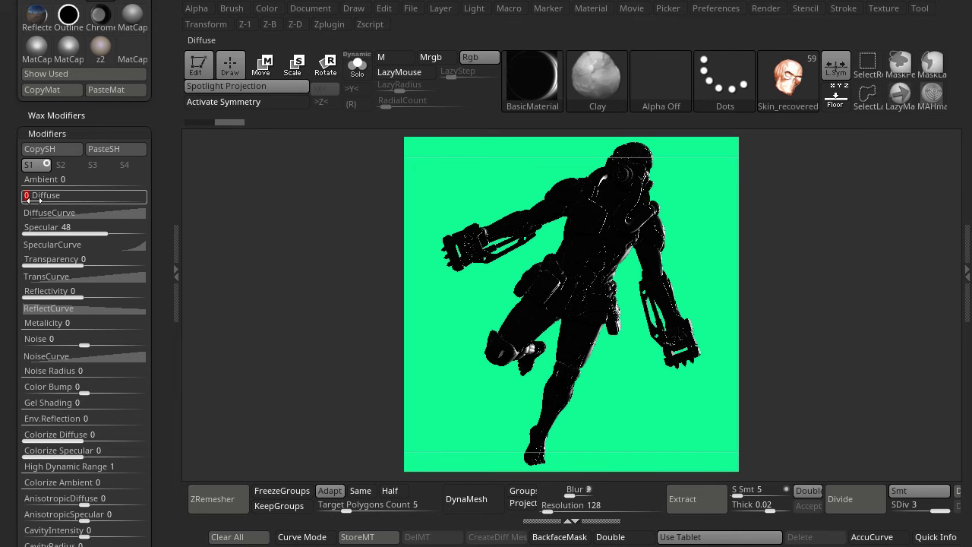
pyautogui.moveTo(110, 232); pyautogui.dragTo(131, 232)
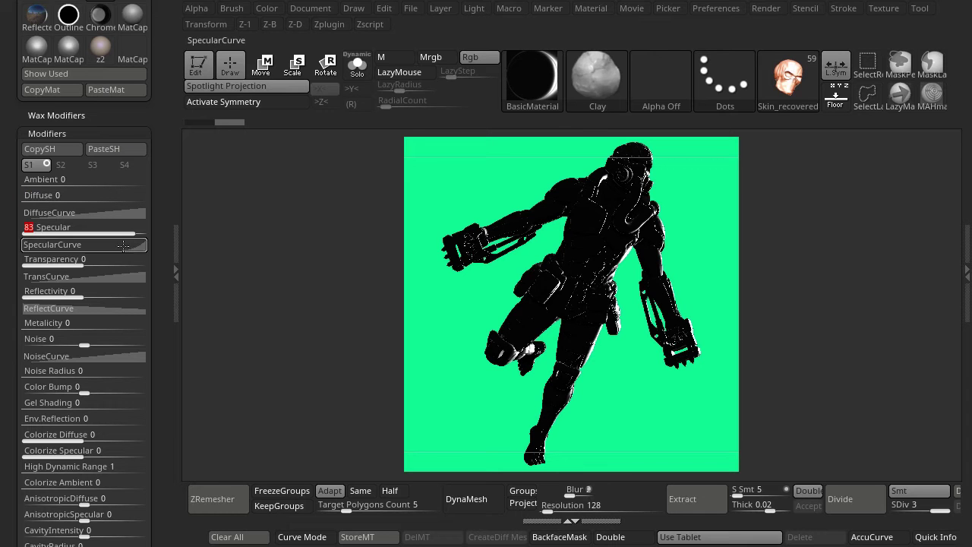
# Reshape the SpecularCurve with added points for tight edge highlights, then close the tray.
pyautogui.click(123, 245)
pyautogui.moveTo(131, 322); pyautogui.dragTo(136, 341)
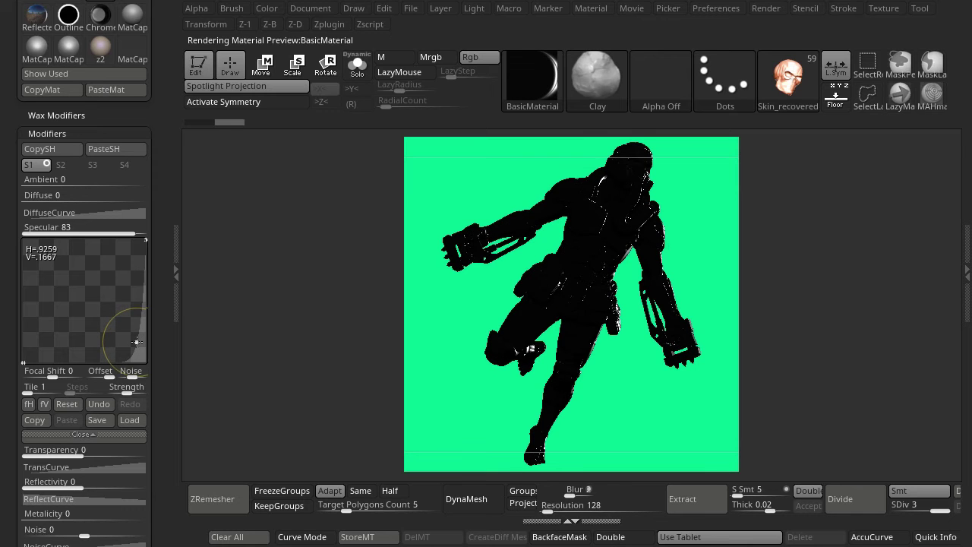
pyautogui.click(139, 287)
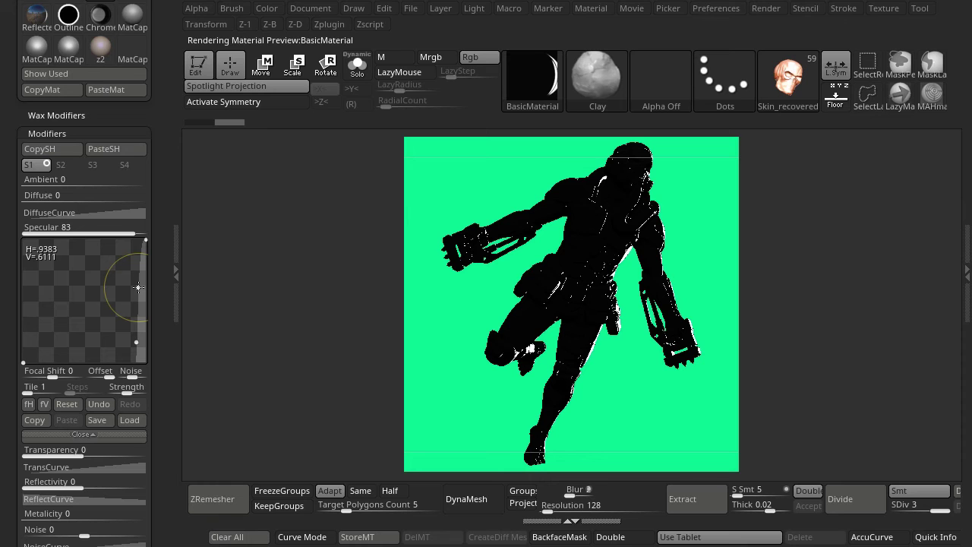
pyautogui.click(133, 342)
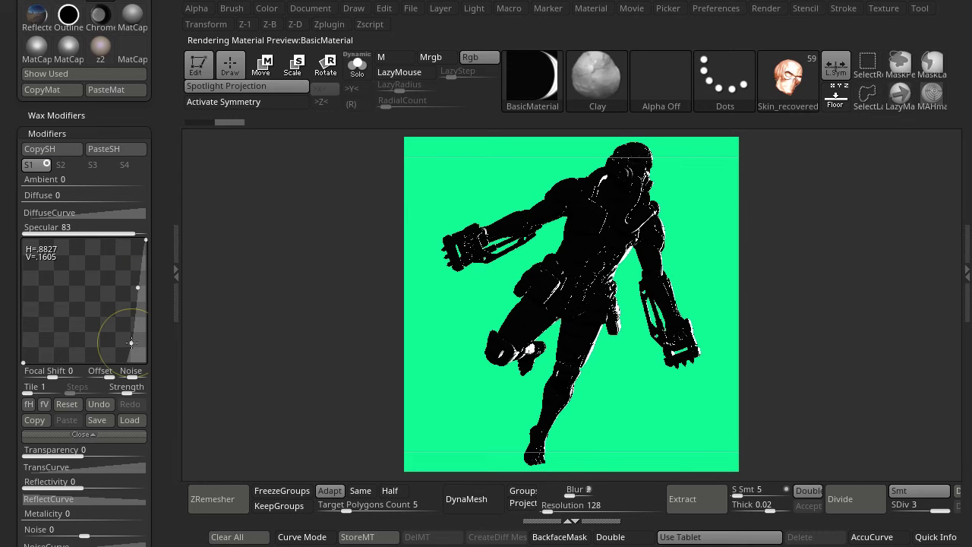
pyautogui.click(177, 197)
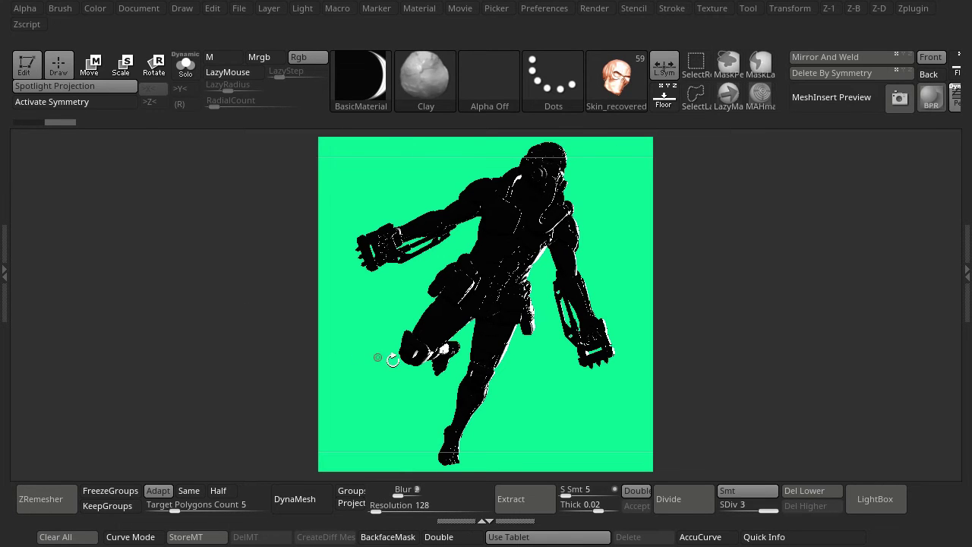
# Render the edge-lit BPR pass, relight from the front at 1.67, and open the material library.
pyautogui.click(933, 107)
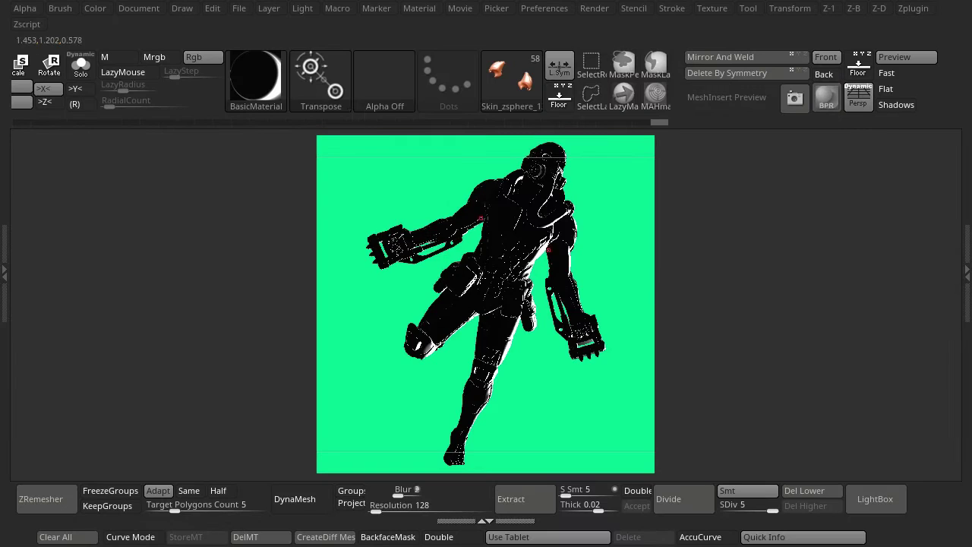
pyautogui.click(302, 8)
pyautogui.moveTo(357, 78); pyautogui.dragTo(350, 76)
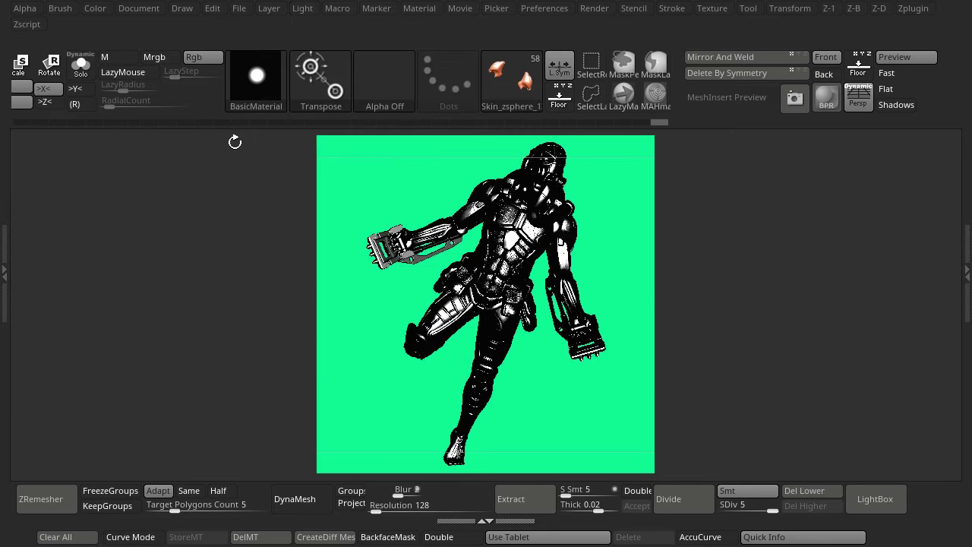
pyautogui.click(256, 80)
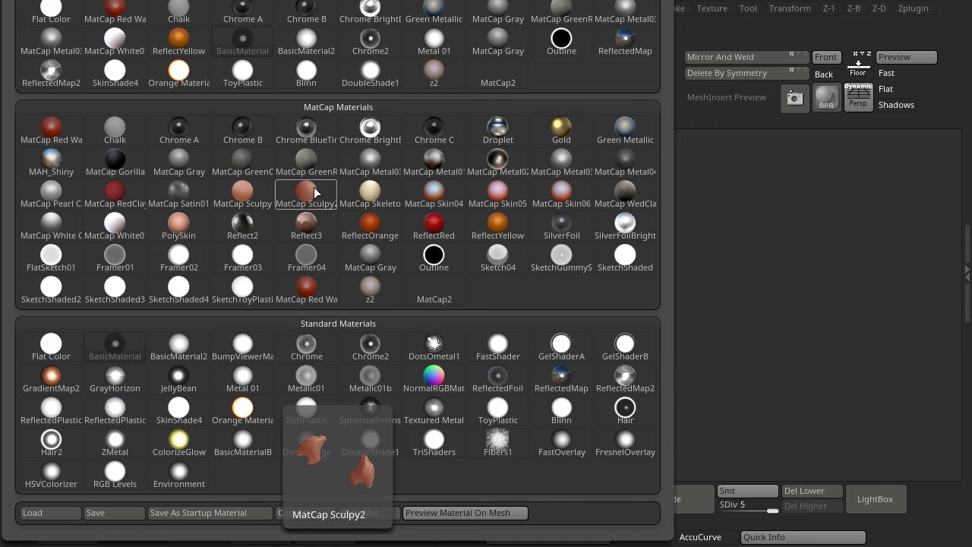
# Apply MatCap White01 and set its Cavity Detection to 0.3.
pyautogui.click(102, 223)
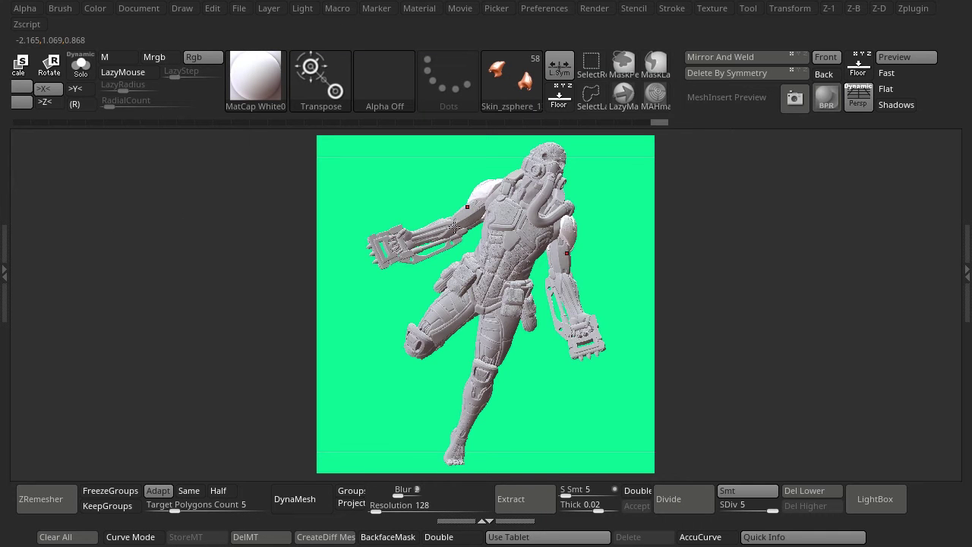
pyautogui.click(4, 258)
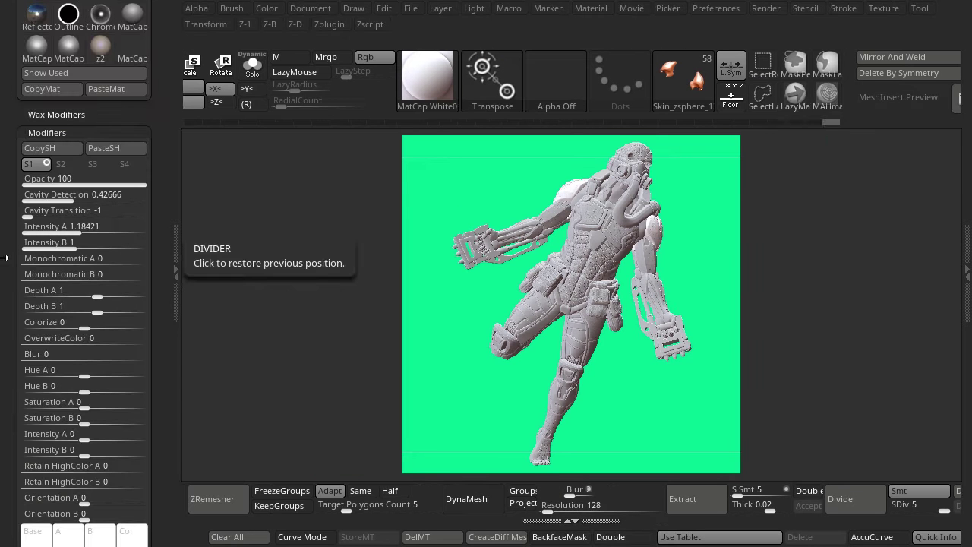
pyautogui.click(70, 200)
pyautogui.write('0.38')
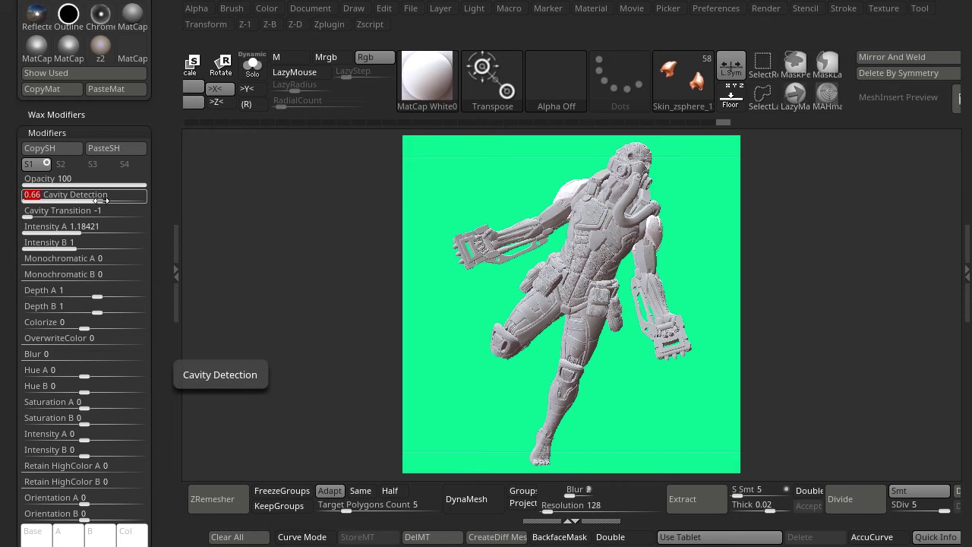
pyautogui.press('BackSpace')
# Lower the material's Intensity A to about 1.39 and collapse the left tray.
pyautogui.click(101, 229)
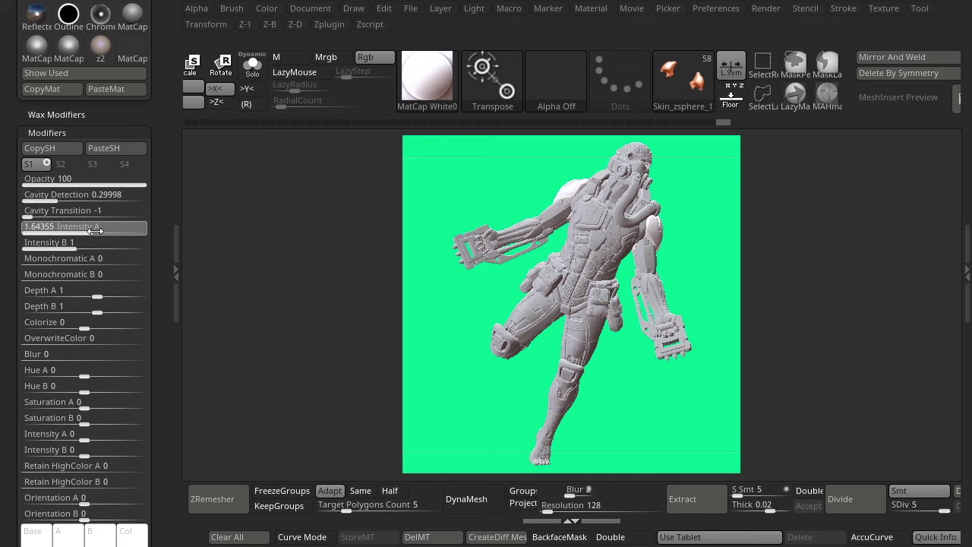
pyautogui.write('2.048')
pyautogui.moveTo(94, 229); pyautogui.dragTo(88, 228)
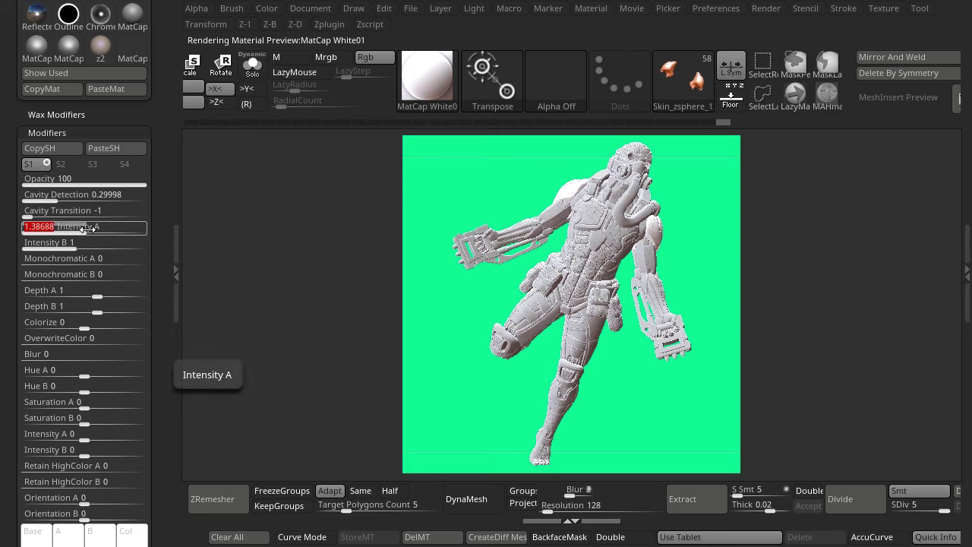
pyautogui.click(176, 250)
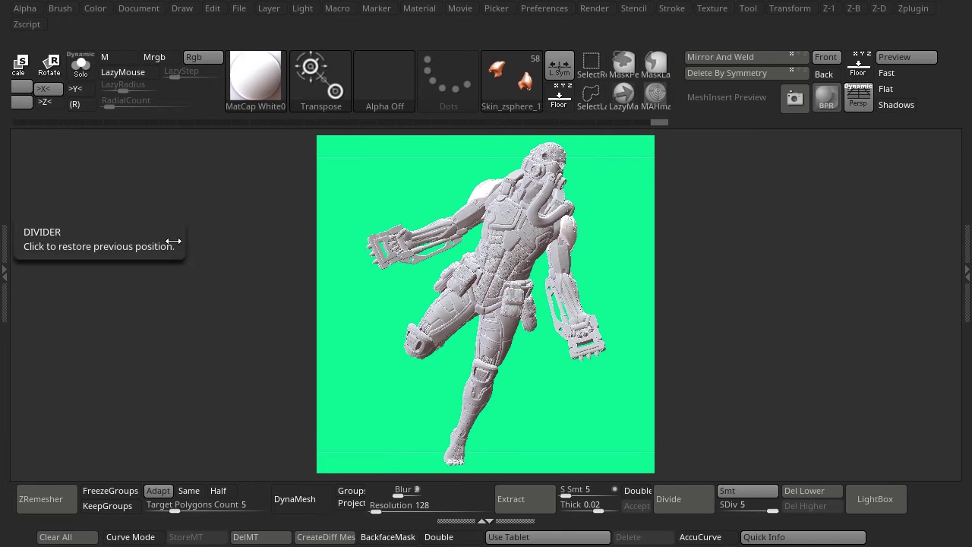
# Check the BPR AO settings in the Render menu and render the ambient occlusion pass.
pyautogui.click(600, 10)
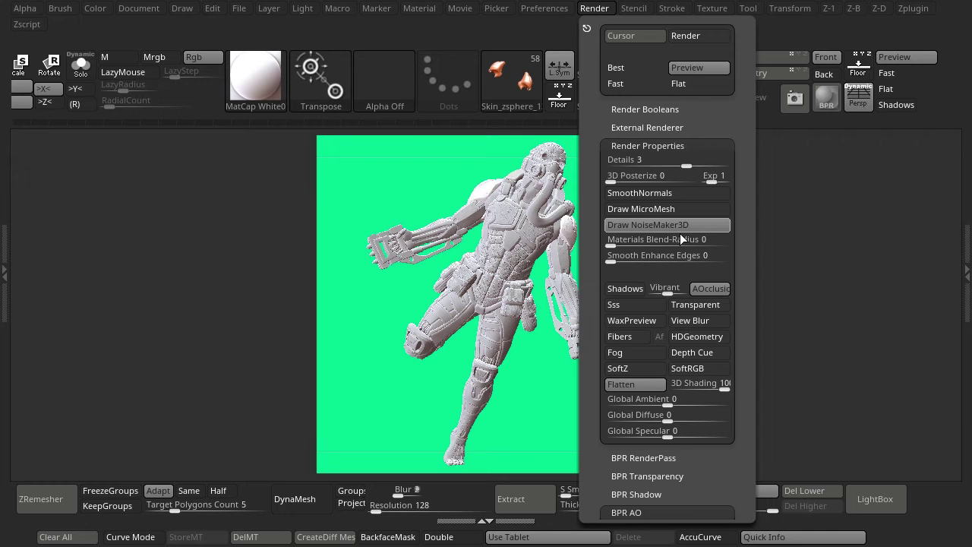
pyautogui.moveTo(710, 454); pyautogui.dragTo(710, 134)
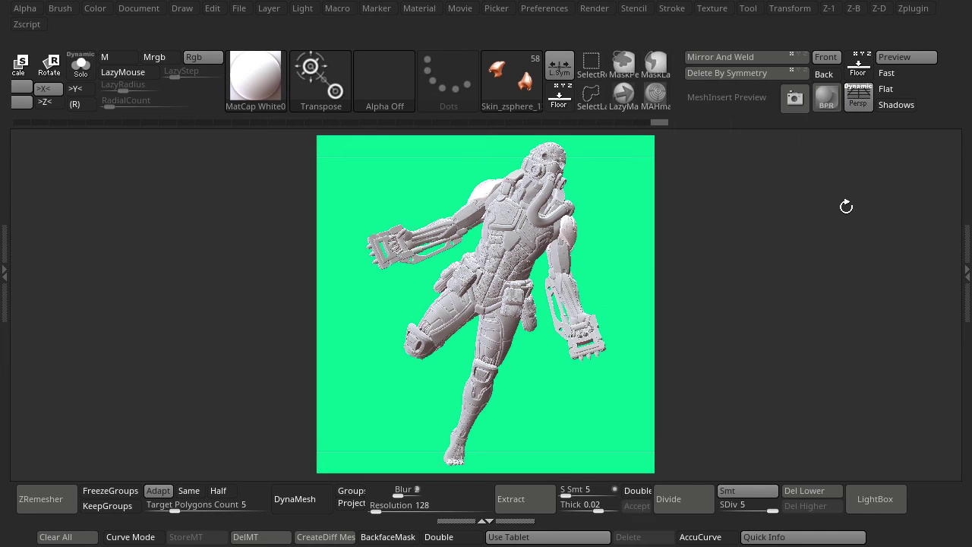
pyautogui.click(826, 97)
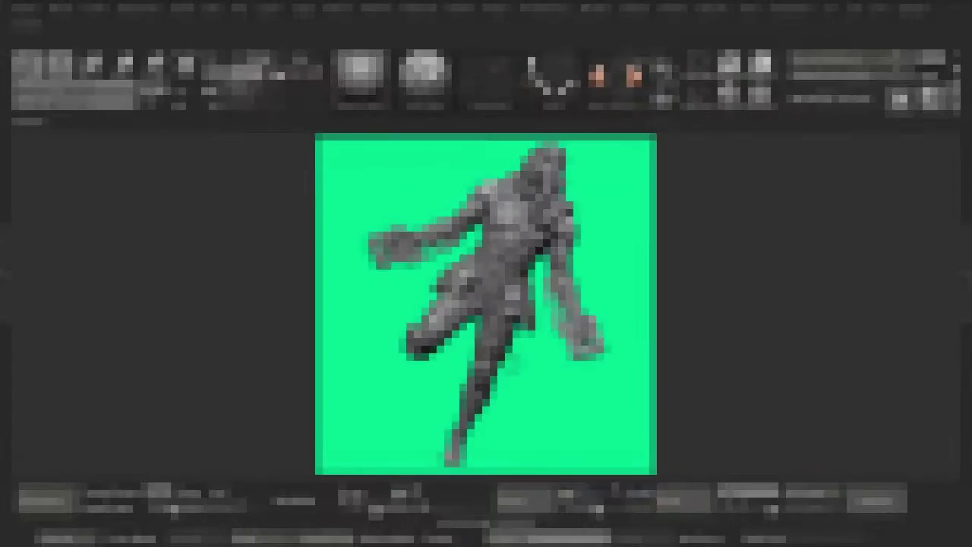
# Apply the Outline material and set its Intensity A to 5, raising Intensity B.
pyautogui.click(365, 102)
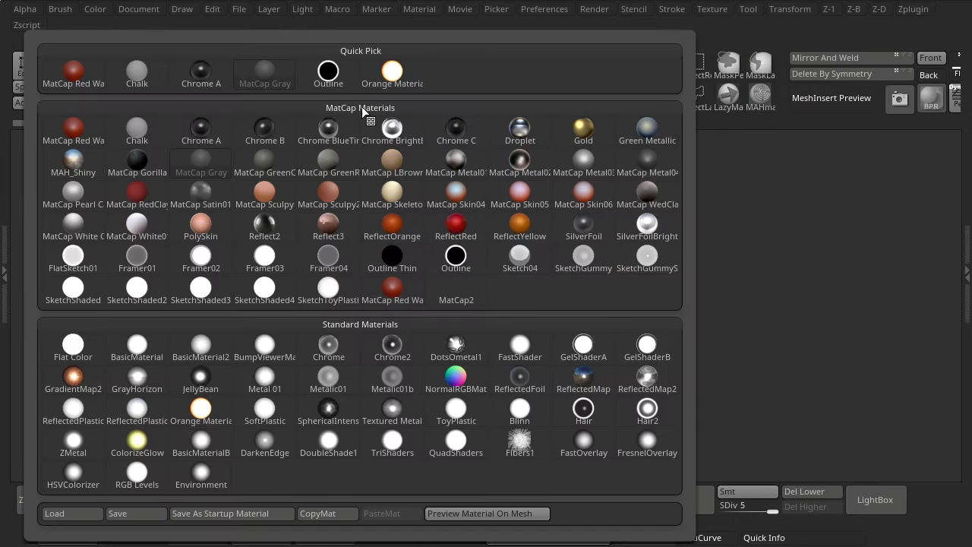
pyautogui.click(456, 258)
pyautogui.click(6, 271)
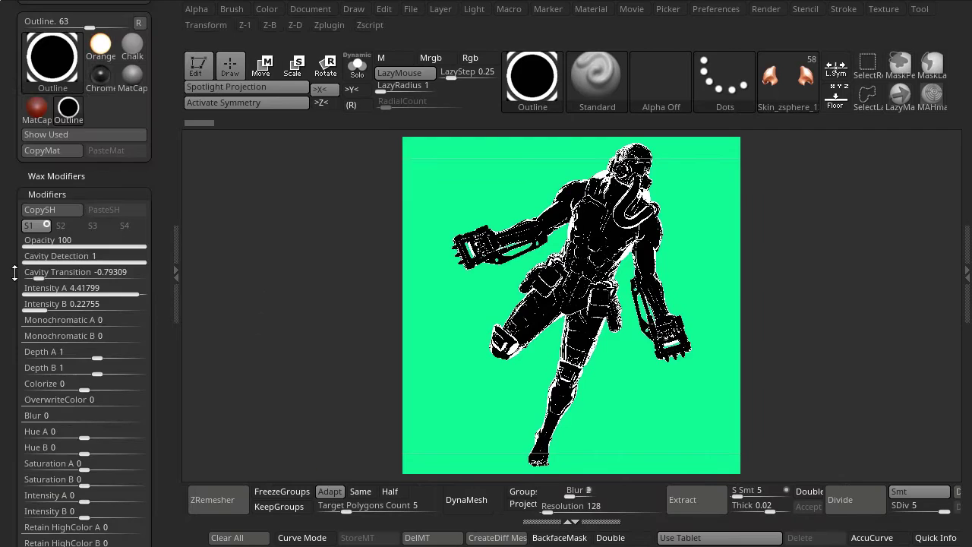
pyautogui.moveTo(157, 336); pyautogui.dragTo(157, 263)
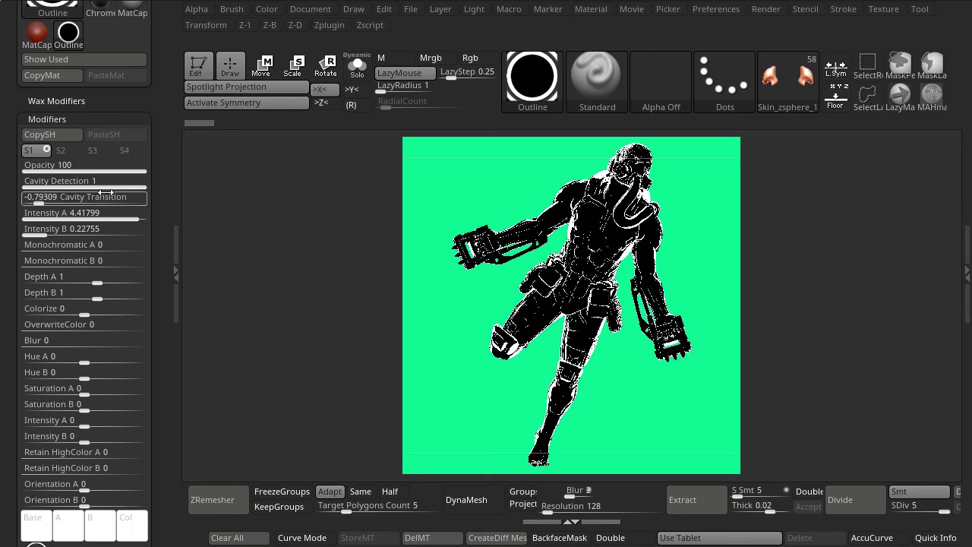
pyautogui.click(118, 219)
pyautogui.moveTo(117, 219)
pyautogui.mouseDown()
pyautogui.moveTo(90, 218)
pyautogui.moveTo(143, 219)
pyautogui.mouseUp()
pyautogui.moveTo(80, 229)
pyautogui.mouseDown()
pyautogui.moveTo(122, 230)
pyautogui.moveTo(49, 238)
pyautogui.moveTo(85, 231)
pyautogui.mouseUp()
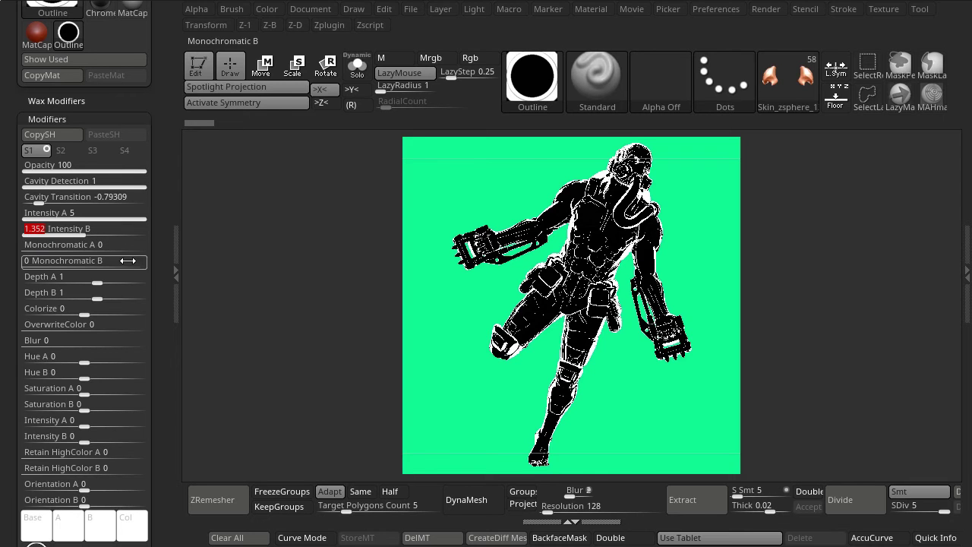
# Turn off Render > Shadows and render the outline pass with BPR.
pyautogui.click(177, 257)
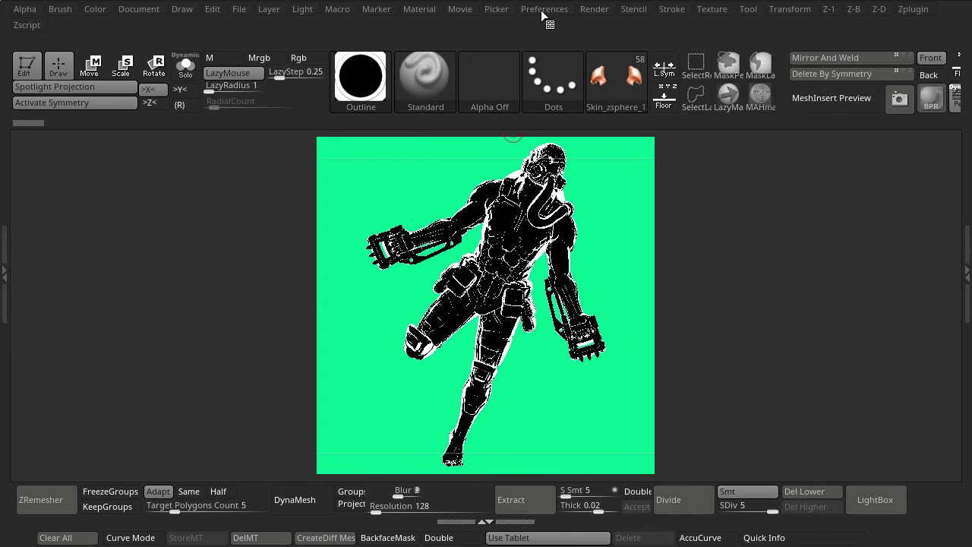
pyautogui.click(594, 8)
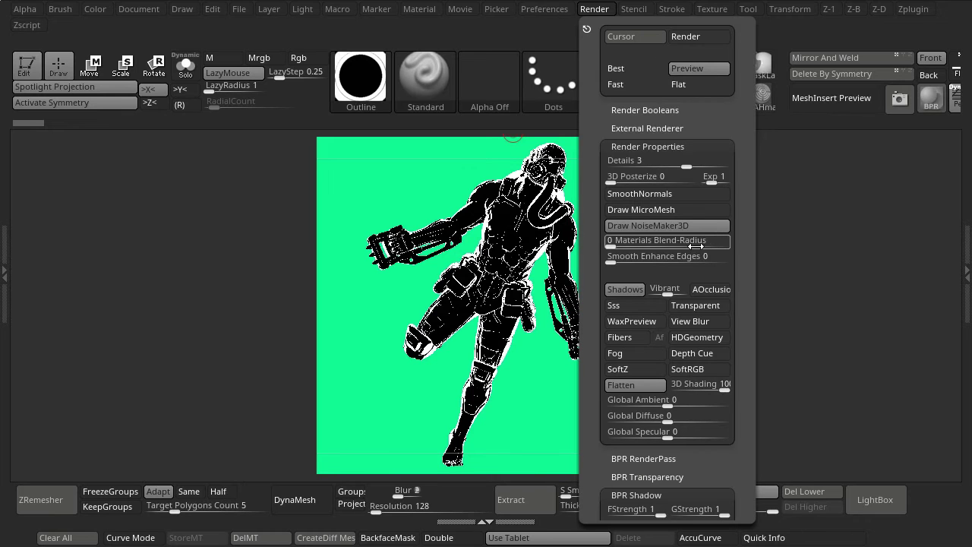
pyautogui.click(642, 289)
pyautogui.moveTo(745, 334)
pyautogui.mouseDown()
pyautogui.moveTo(745, 283)
pyautogui.moveTo(745, 335)
pyautogui.mouseUp()
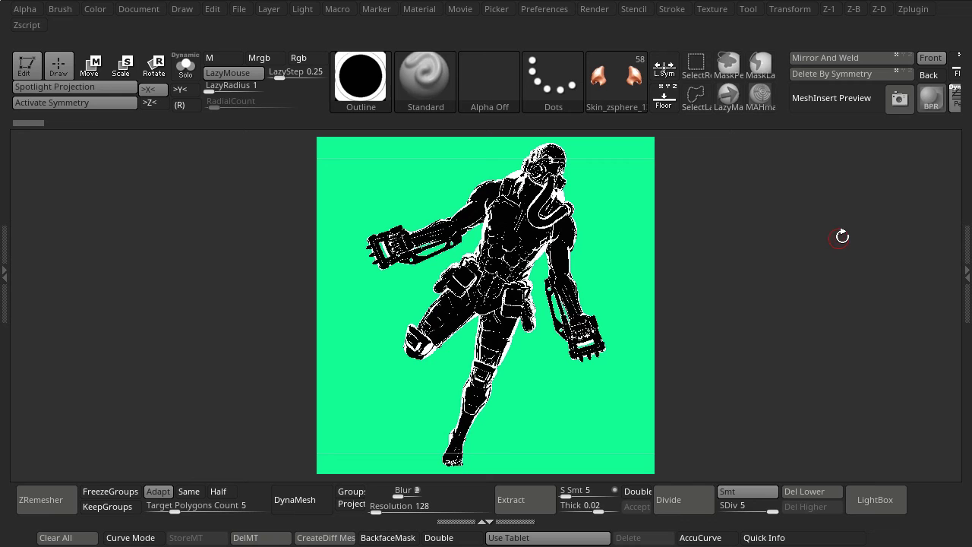
pyautogui.click(931, 99)
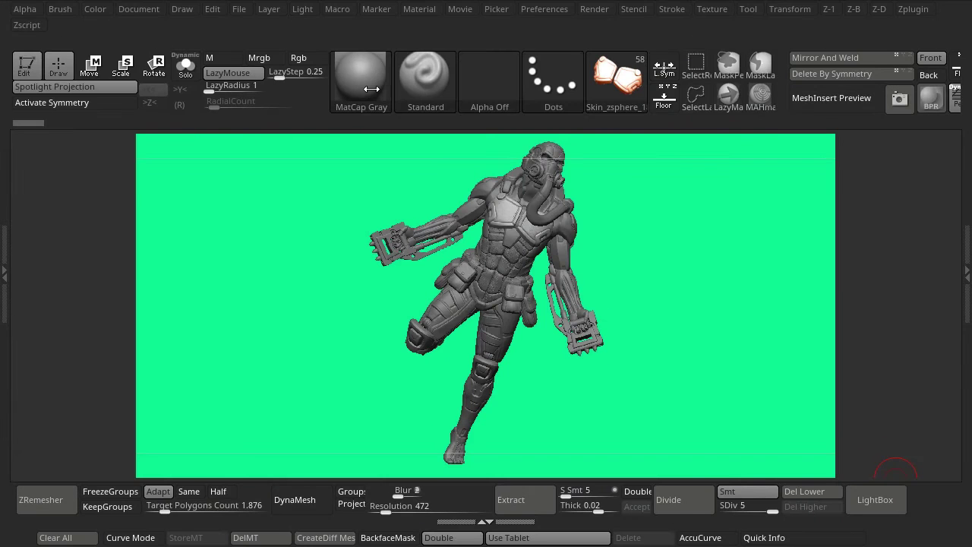
# Render the figure in the ReflectedMap material with BPR, then look over the image export options.
pyautogui.click(371, 89)
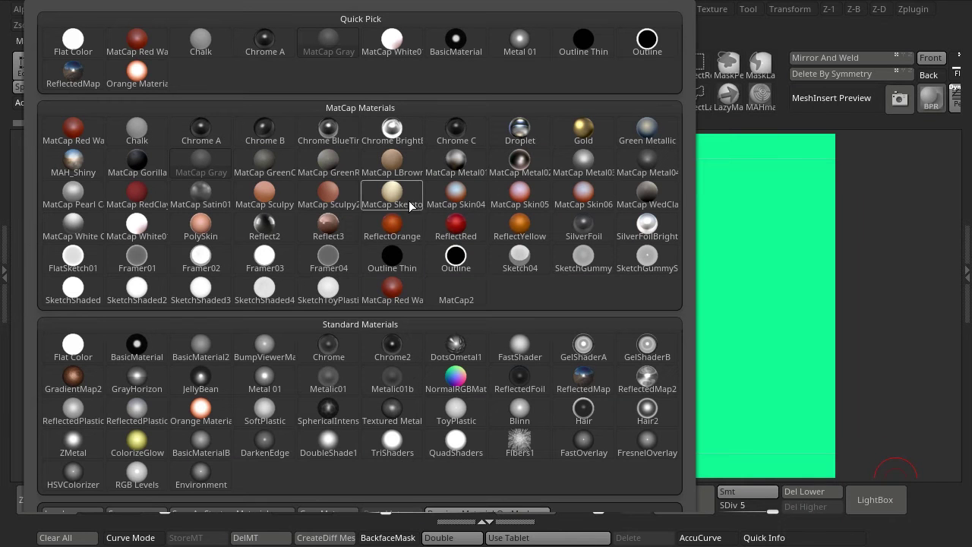
pyautogui.click(583, 378)
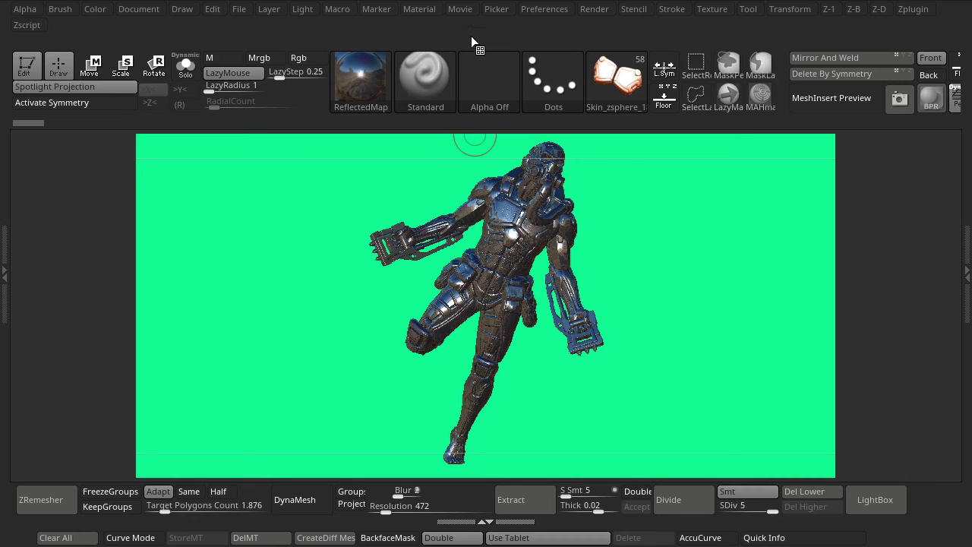
pyautogui.click(593, 9)
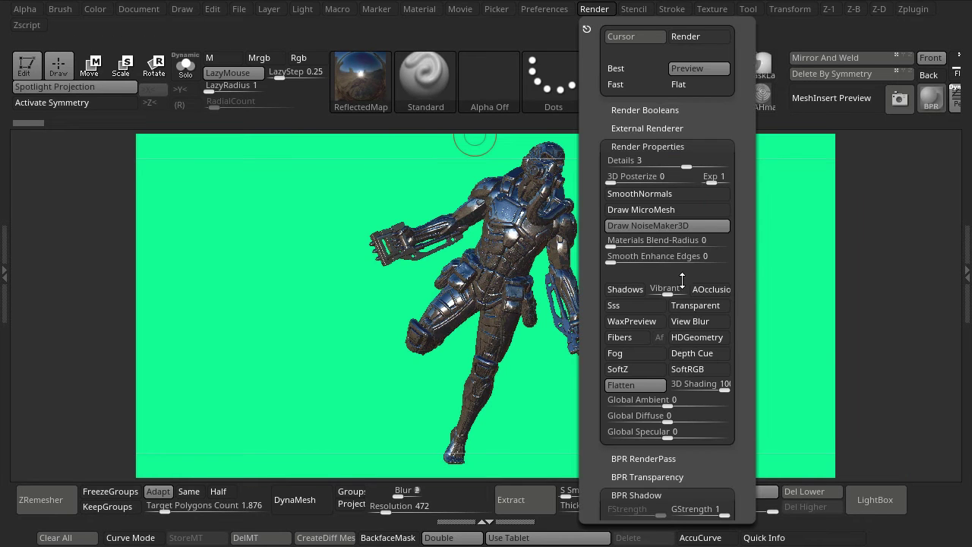
pyautogui.click(637, 495)
pyautogui.moveTo(708, 443); pyautogui.dragTo(708, 210)
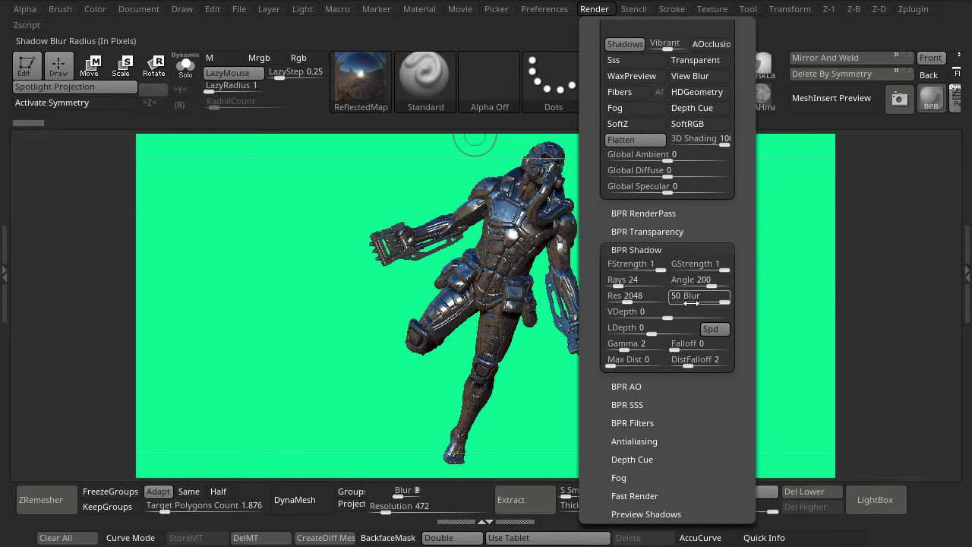
pyautogui.click(932, 98)
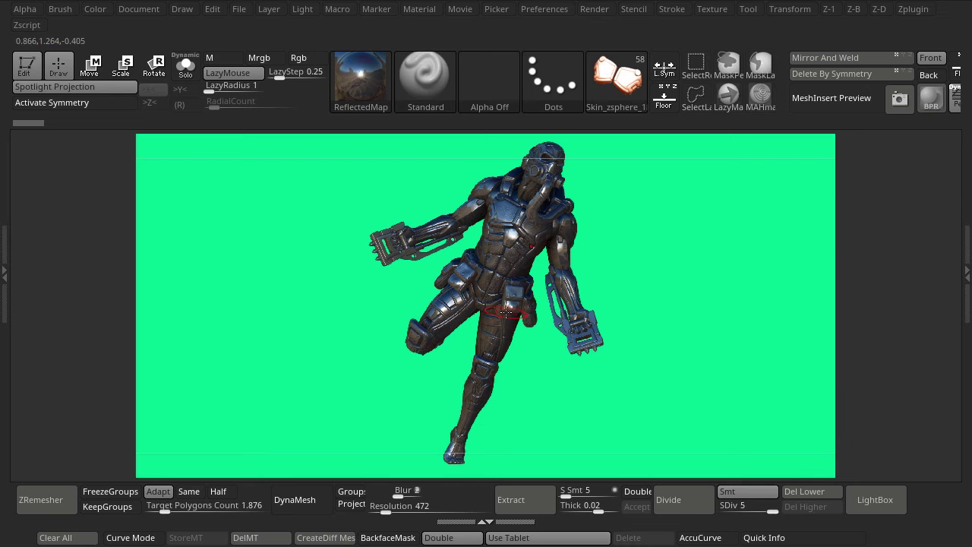
pyautogui.click(135, 10)
pyautogui.click(910, 342)
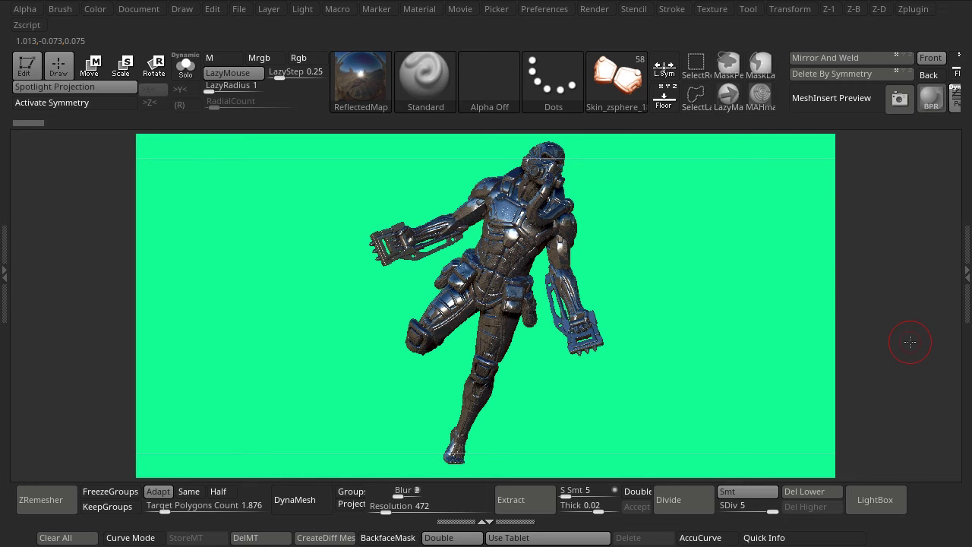
# Apply the Flat Color material to the figure.
pyautogui.click(363, 79)
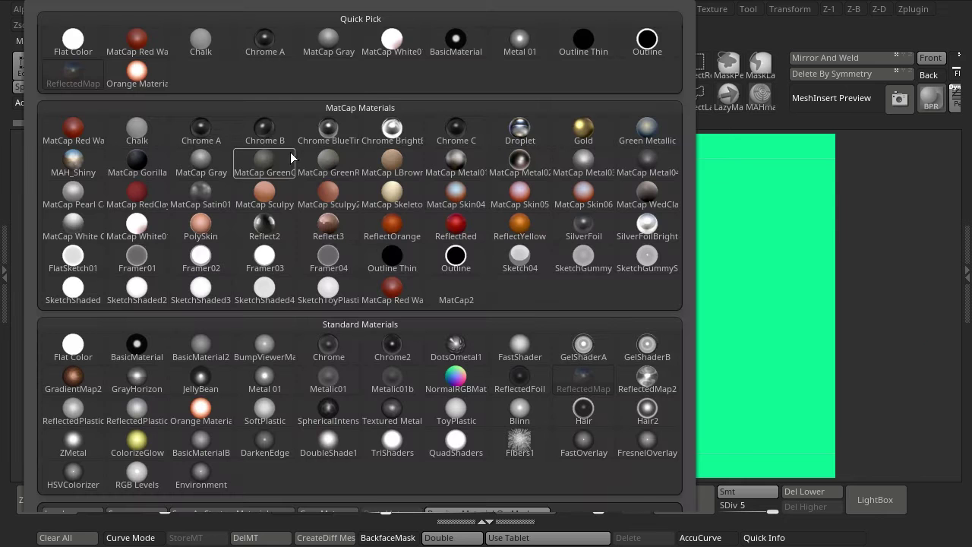
pyautogui.click(71, 344)
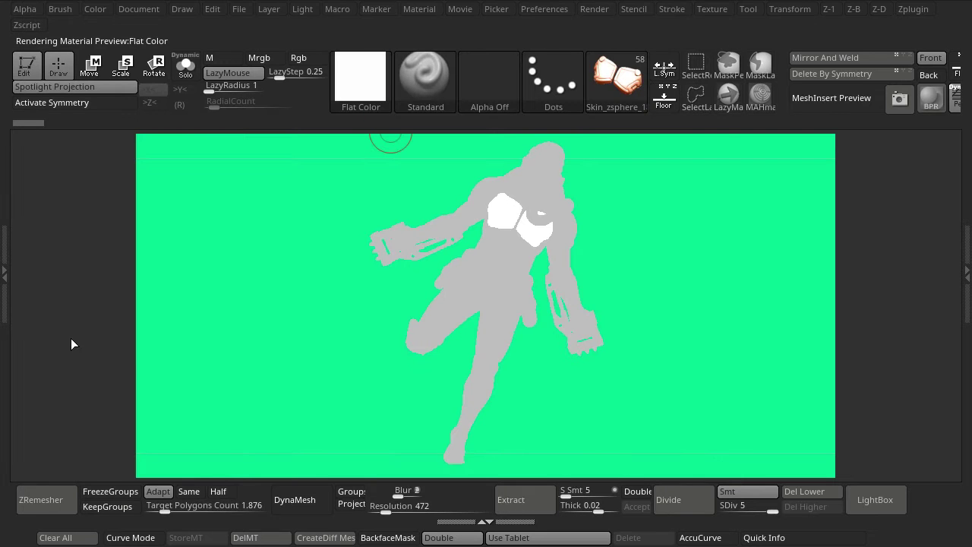
pyautogui.click(887, 243)
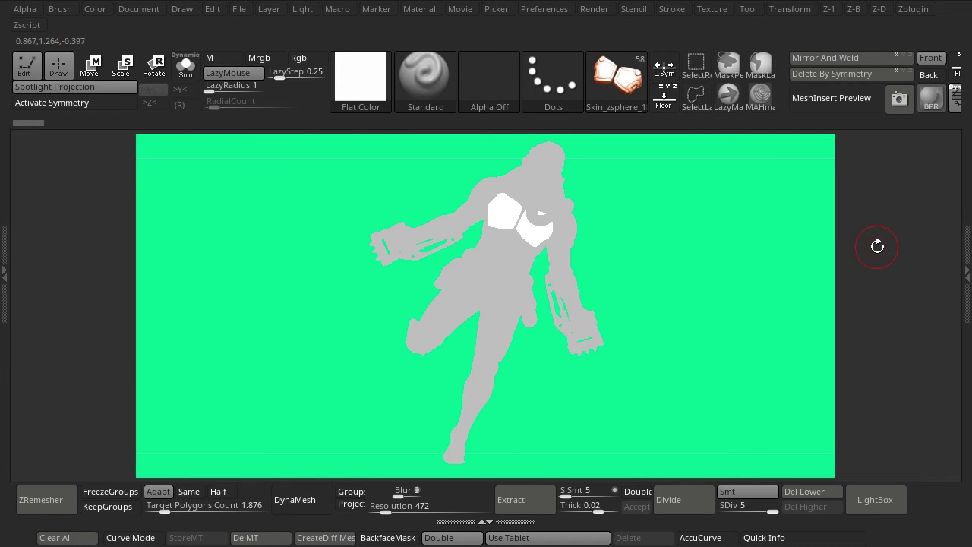
pyautogui.press('space')
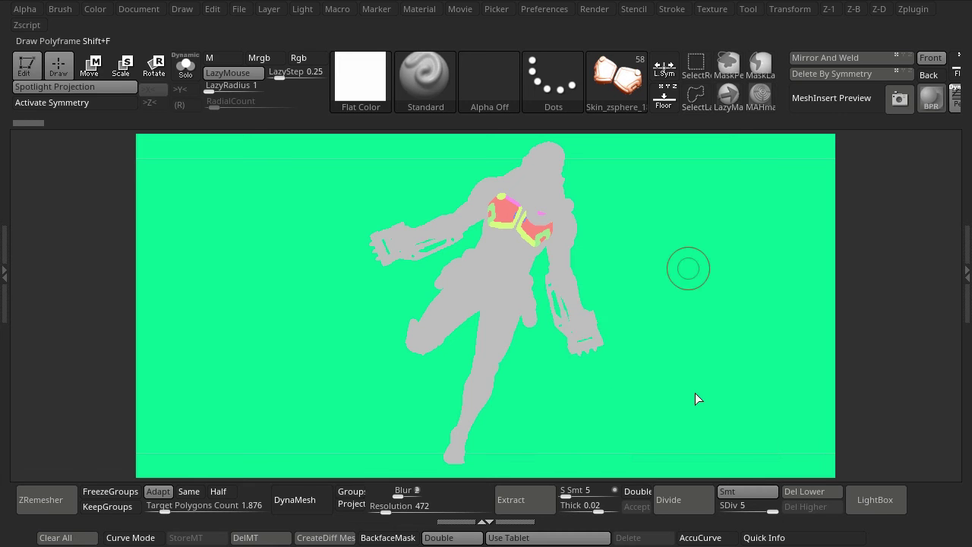
# Set the Document back colour to dark grey and render the flat colour pass.
pyautogui.click(96, 9)
pyautogui.click(126, 11)
pyautogui.click(169, 271)
pyautogui.moveTo(170, 270); pyautogui.dragTo(230, 279)
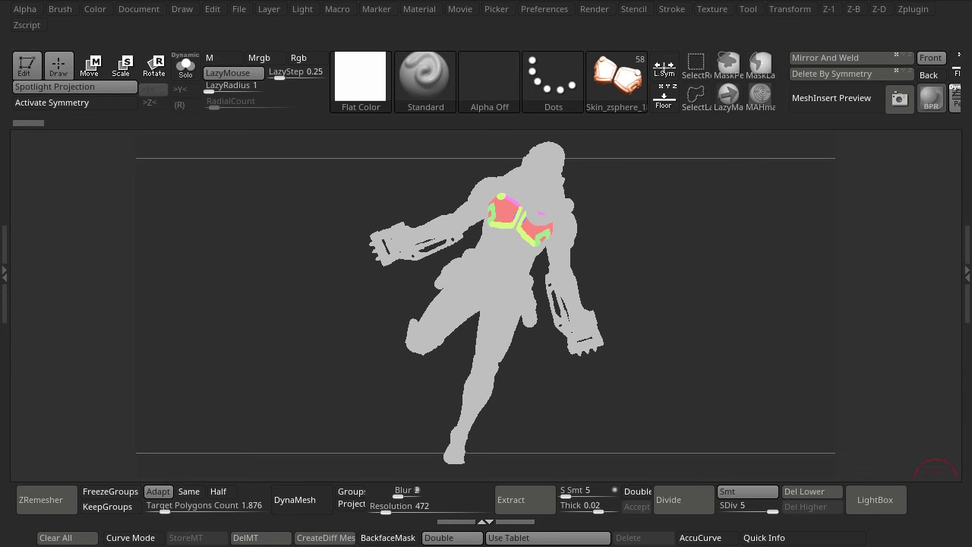
pyautogui.click(928, 101)
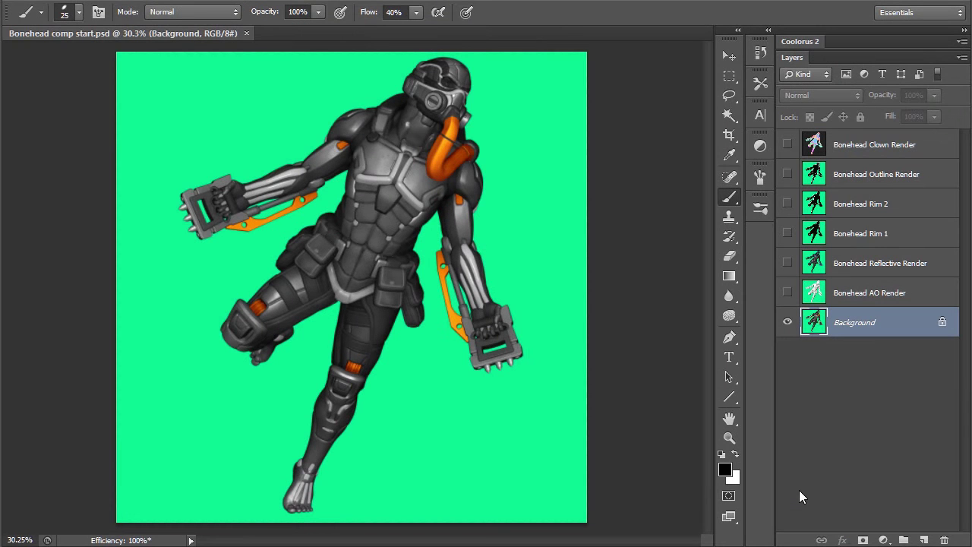
# Inspect the AO, Reflective, Rim, Outline and Clown passes, hide them all, and duplicate Background.
pyautogui.click(787, 293)
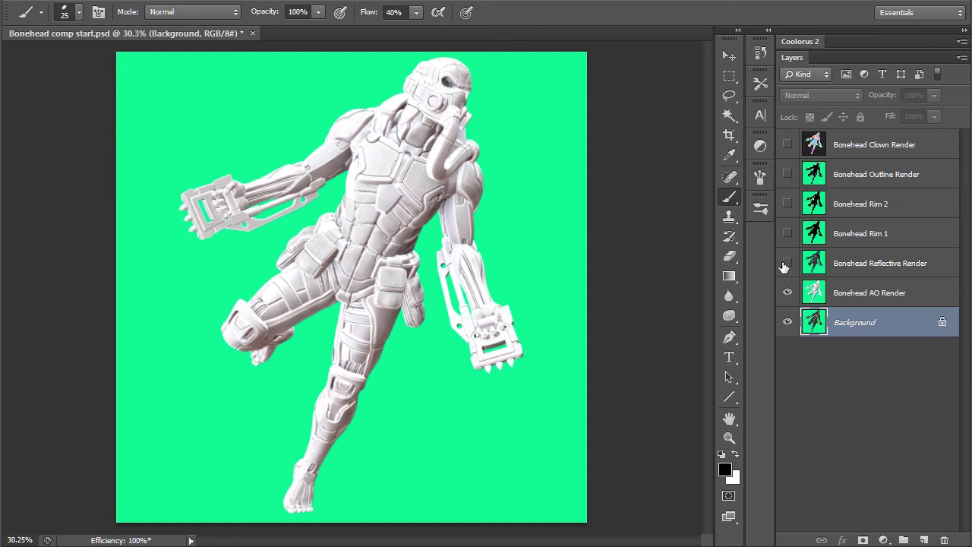
pyautogui.click(788, 263)
pyautogui.click(788, 234)
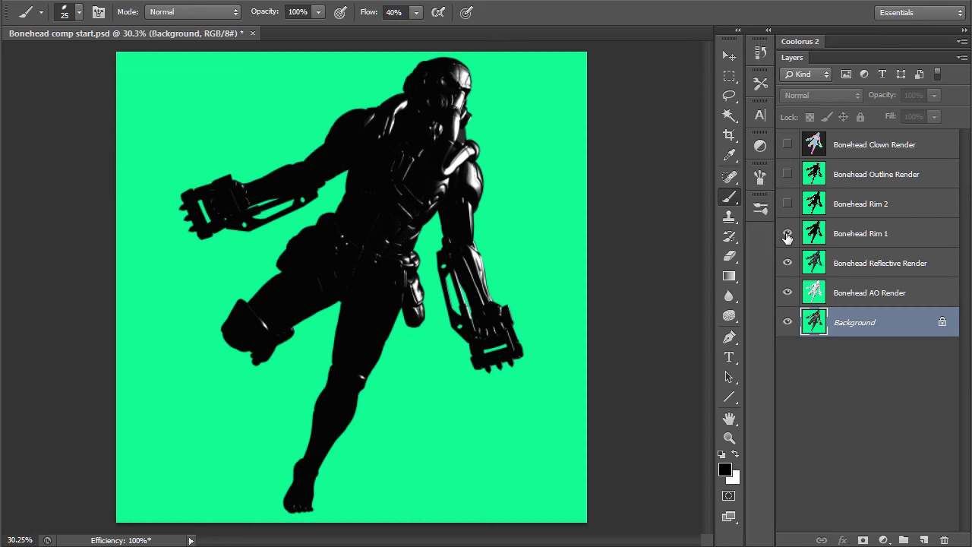
pyautogui.click(787, 203)
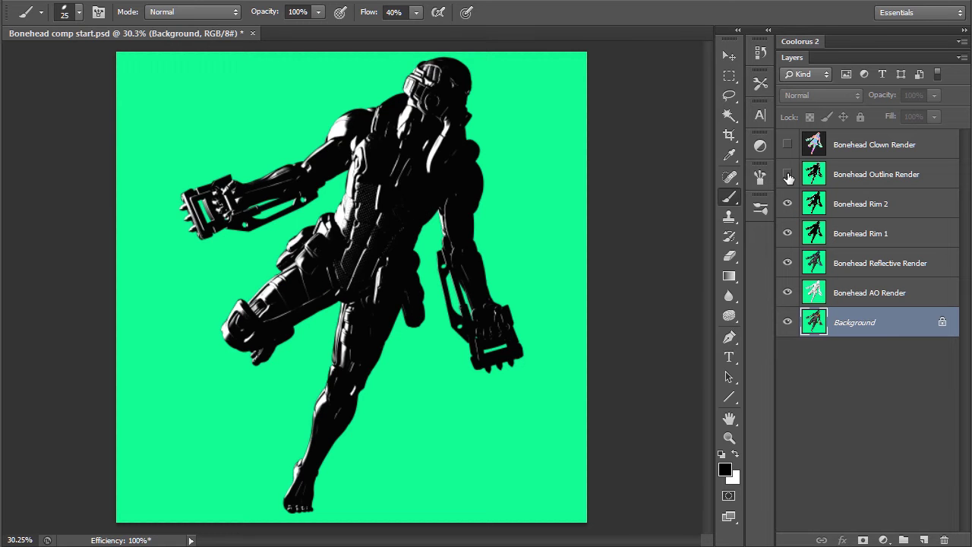
pyautogui.click(787, 174)
pyautogui.click(788, 145)
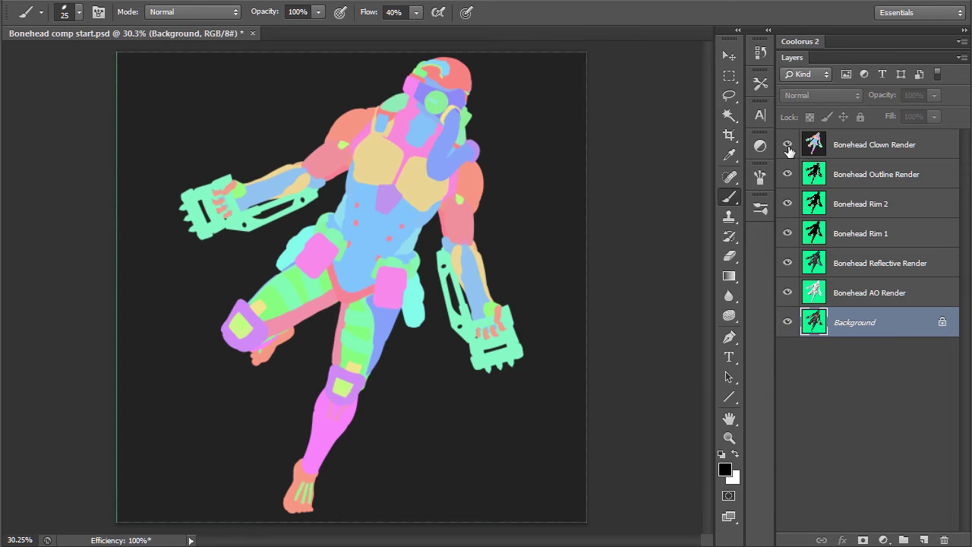
pyautogui.moveTo(790, 146); pyautogui.dragTo(790, 291)
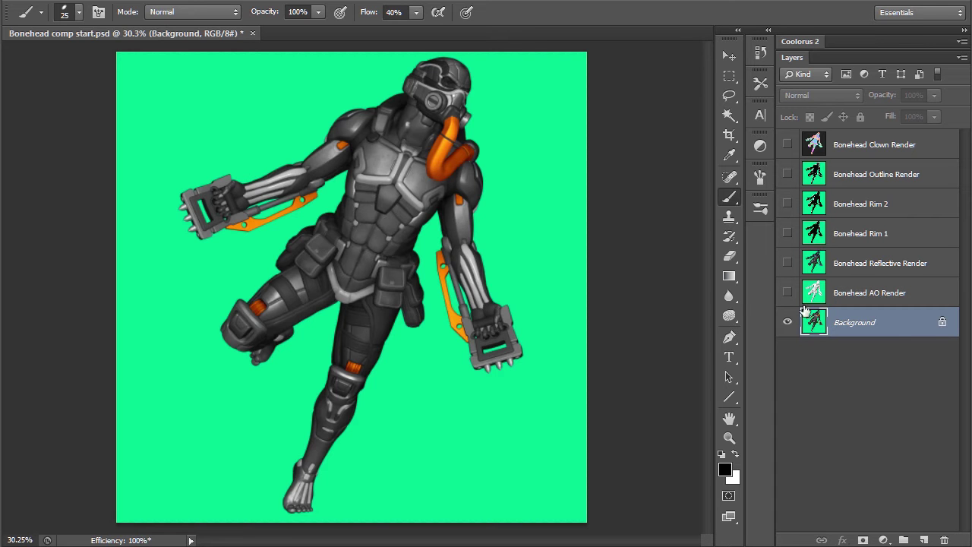
pyautogui.moveTo(907, 328); pyautogui.dragTo(924, 540)
# Fill Background black and delete the green from Background copy via Magic Wand, tolerance 48, non-contiguous.
pyautogui.click(894, 353)
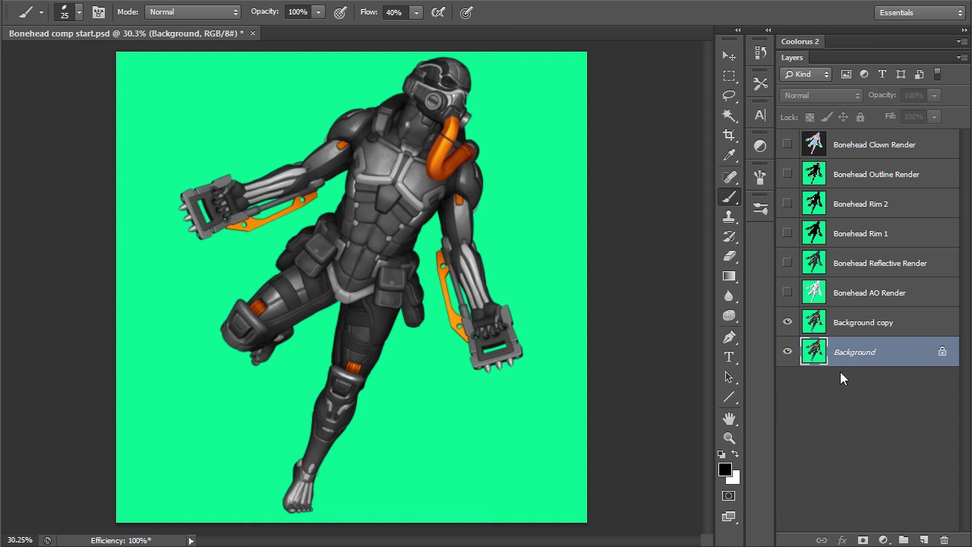
pyautogui.hotkey('alt', 'BackSpace')
pyautogui.click(881, 325)
pyautogui.press('w')
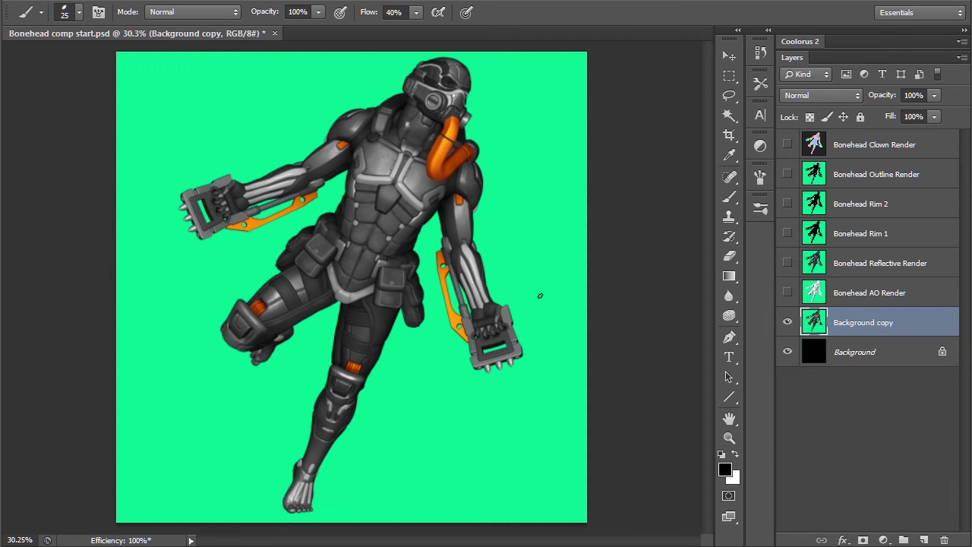
pyautogui.moveTo(315, 13); pyautogui.dragTo(347, 28)
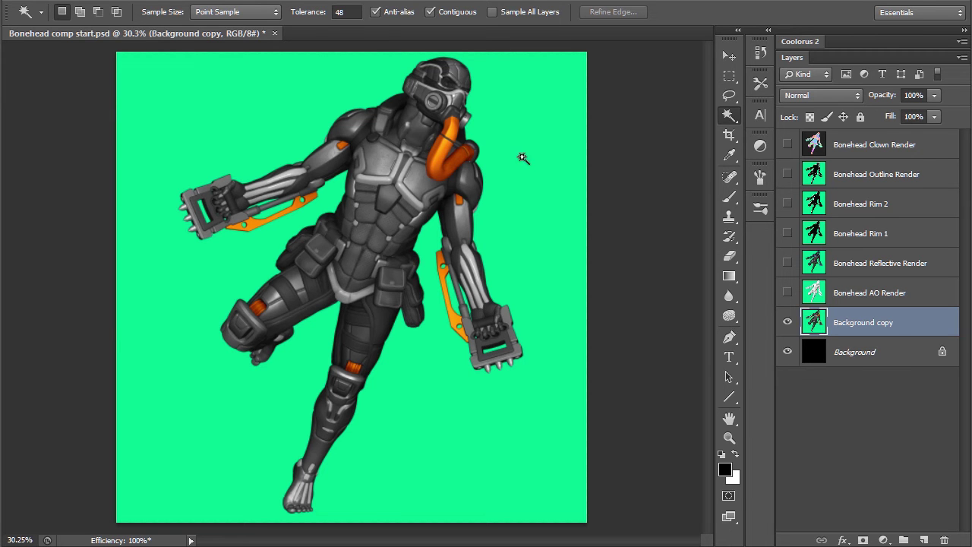
pyautogui.click(545, 176)
pyautogui.click(430, 12)
pyautogui.click(524, 176)
pyautogui.press('Delete')
# Delete the green from the Reflective, Rim 1, Rim 2 and Outline render pass layers.
pyautogui.moveTo(787, 292); pyautogui.dragTo(787, 174)
pyautogui.click(868, 293)
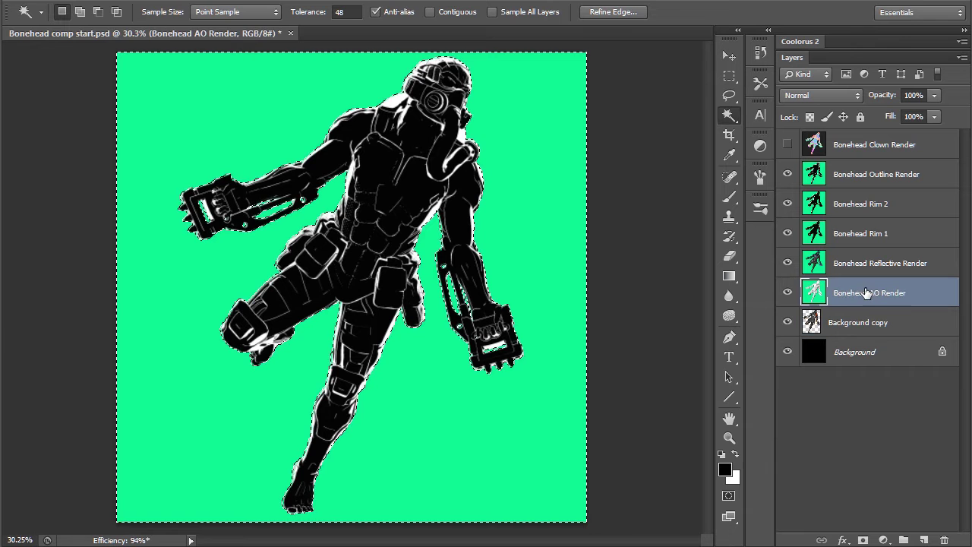
pyautogui.click(861, 263)
pyautogui.press('Delete')
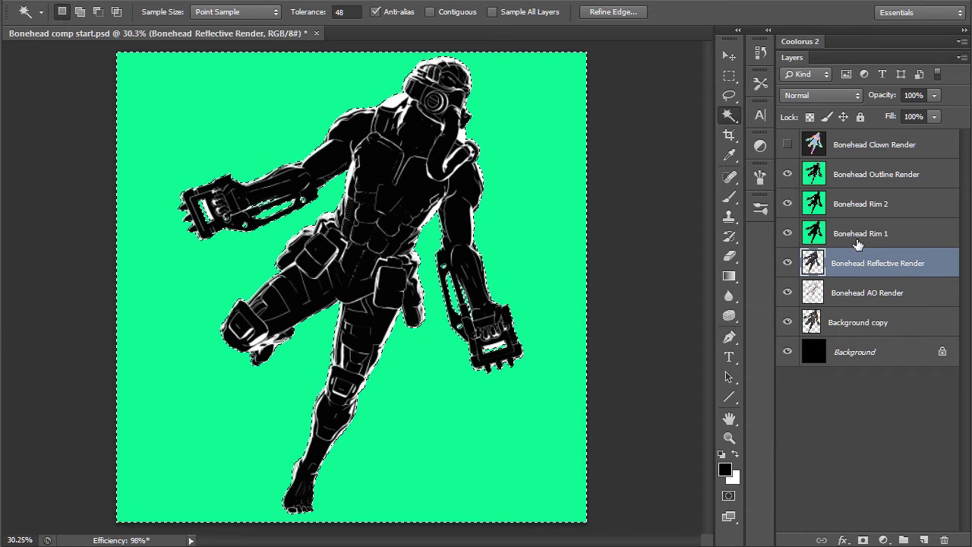
pyautogui.click(857, 234)
pyautogui.press('Delete')
pyautogui.click(860, 203)
pyautogui.press('Delete')
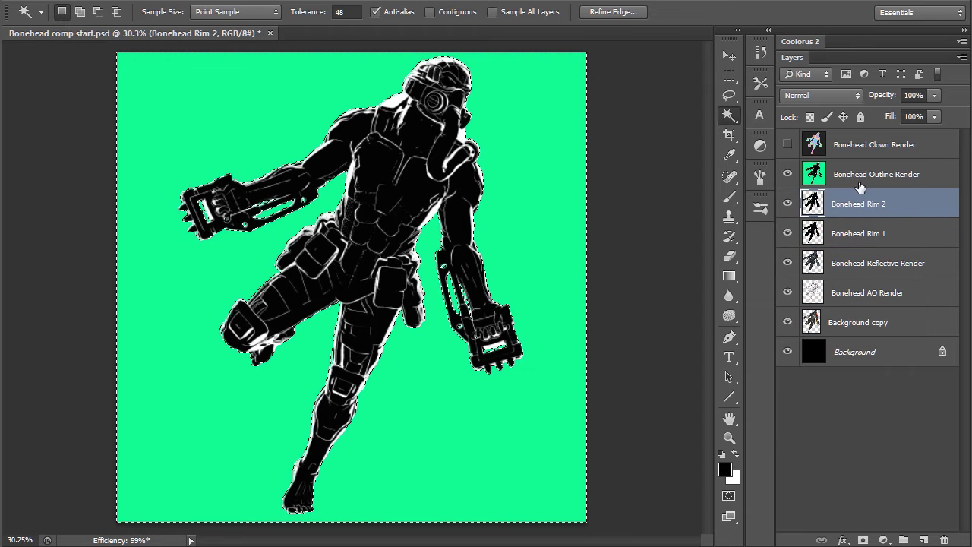
pyautogui.click(862, 176)
pyautogui.press('Delete')
pyautogui.moveTo(788, 177); pyautogui.dragTo(789, 282)
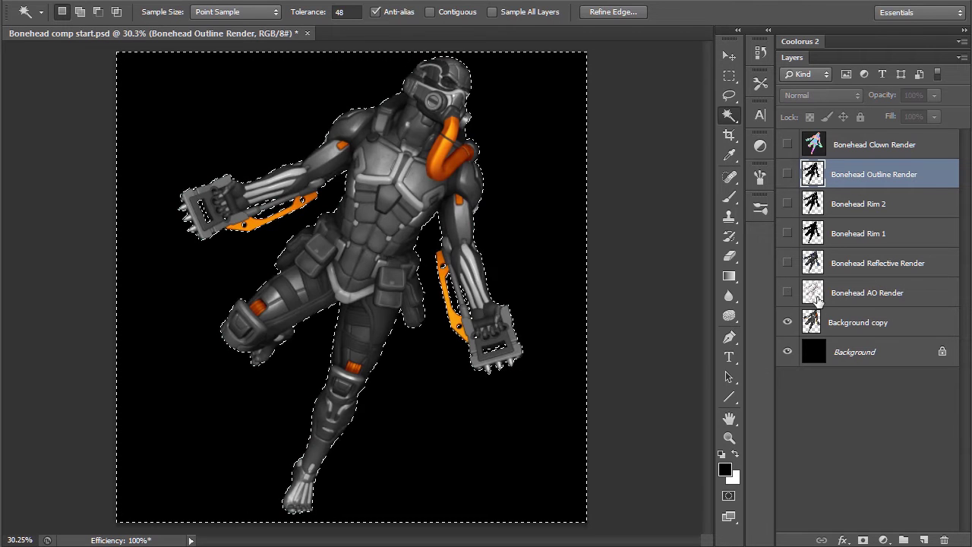
# Deselect and open Hue/Saturation on the Background layer.
pyautogui.hotkey('ctrl', 'd')
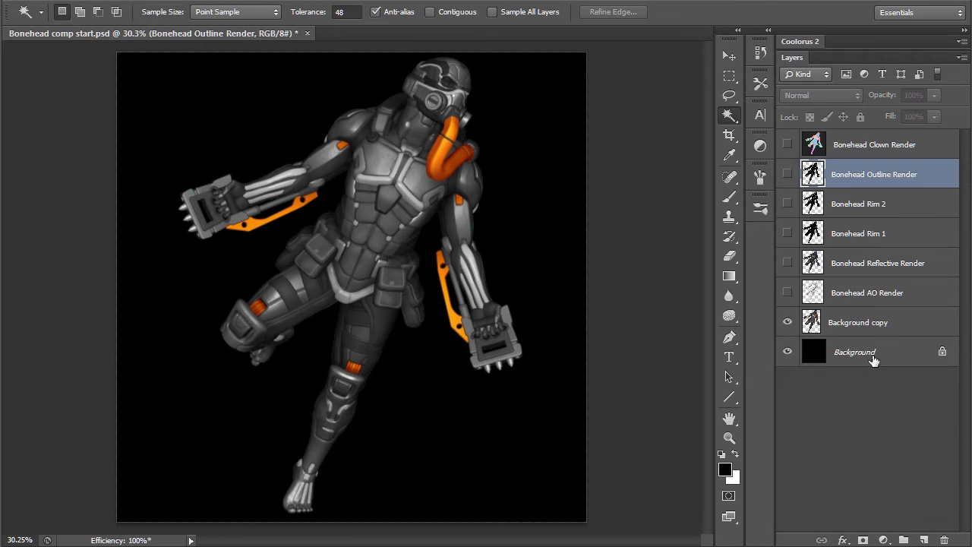
pyautogui.click(870, 359)
pyautogui.hotkey('ctrl', 'u')
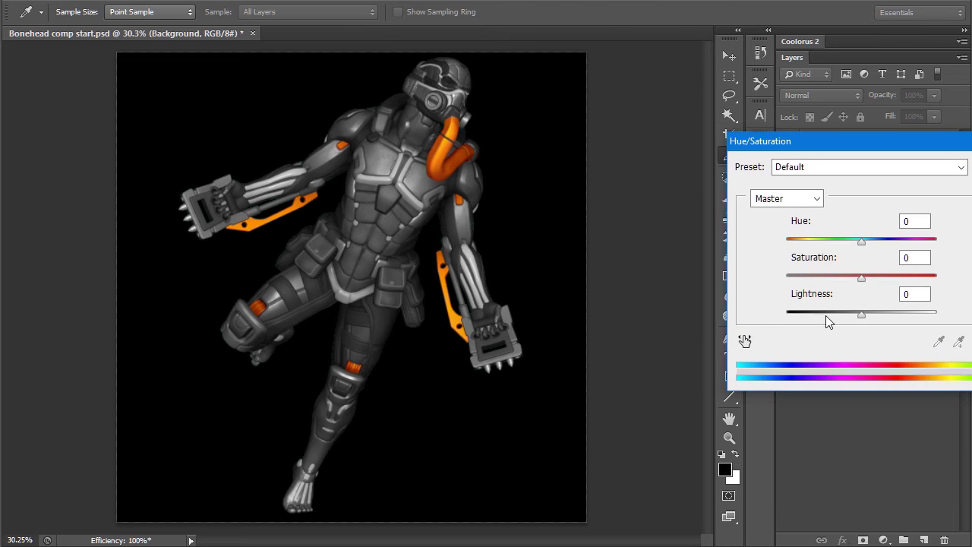
# Colorize the Background at Hue 195, Saturation 17, Lightness +29 and apply it.
pyautogui.moveTo(865, 314); pyautogui.dragTo(896, 313)
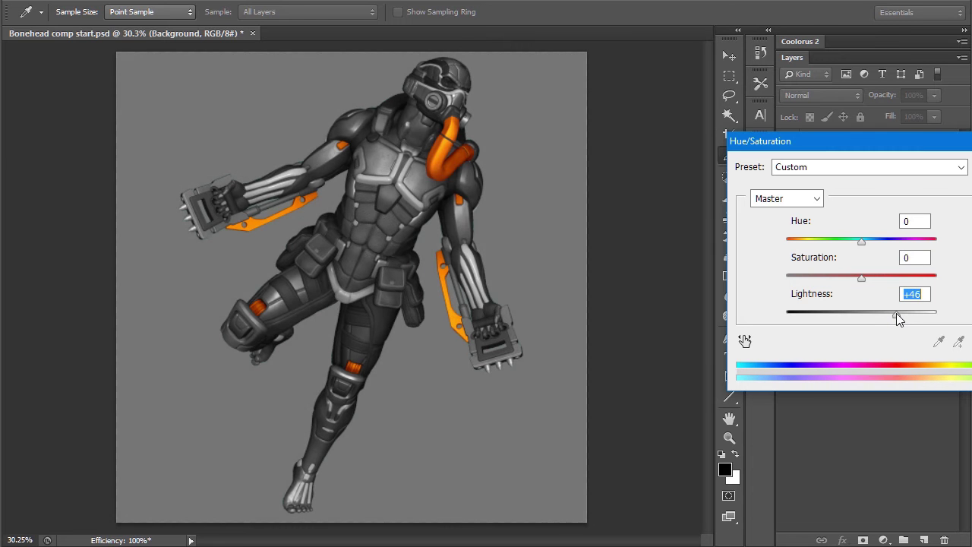
pyautogui.hotkey('alt', 'o')
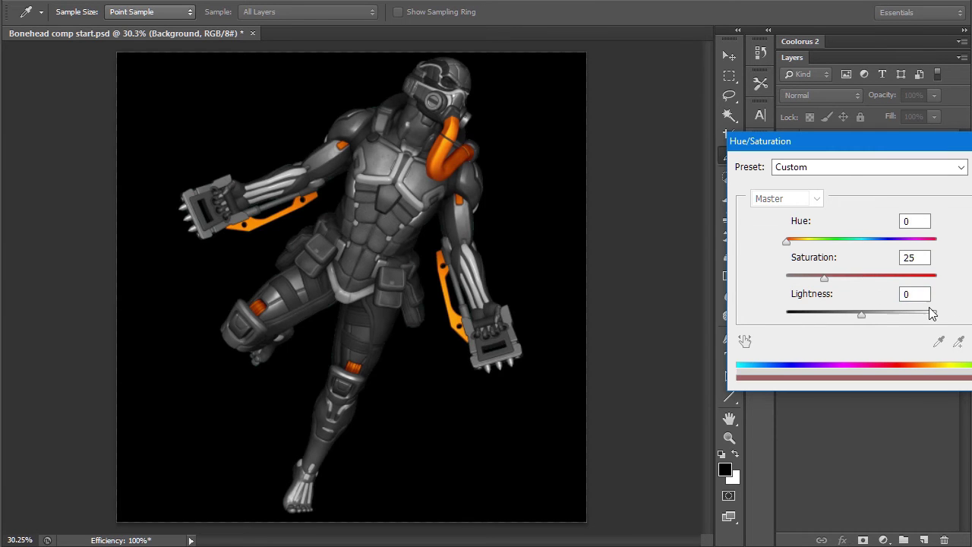
pyautogui.moveTo(867, 315); pyautogui.dragTo(878, 315)
pyautogui.moveTo(788, 242); pyautogui.dragTo(854, 245)
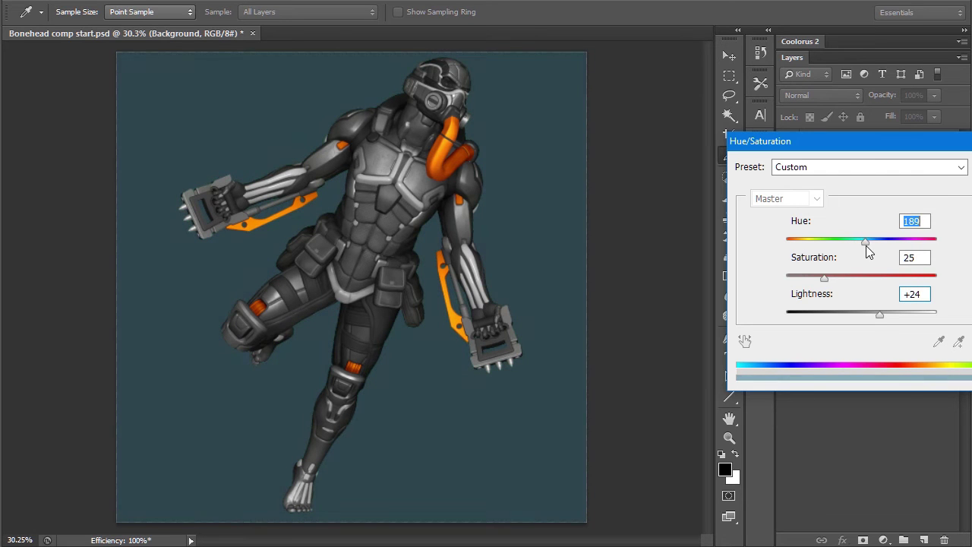
pyautogui.moveTo(878, 314); pyautogui.dragTo(880, 314)
pyautogui.moveTo(824, 277)
pyautogui.mouseDown()
pyautogui.moveTo(808, 272)
pyautogui.moveTo(815, 275)
pyautogui.mouseUp()
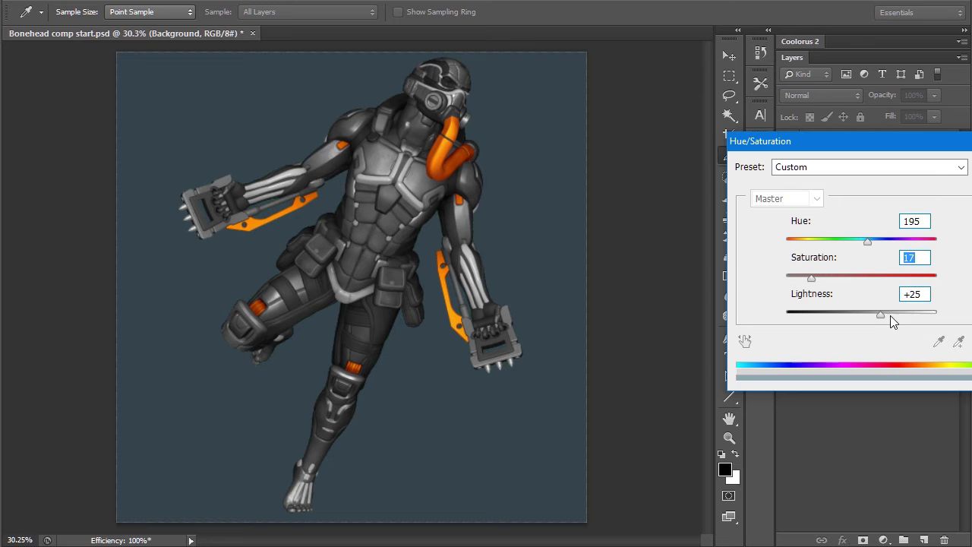
pyautogui.moveTo(883, 313); pyautogui.dragTo(884, 314)
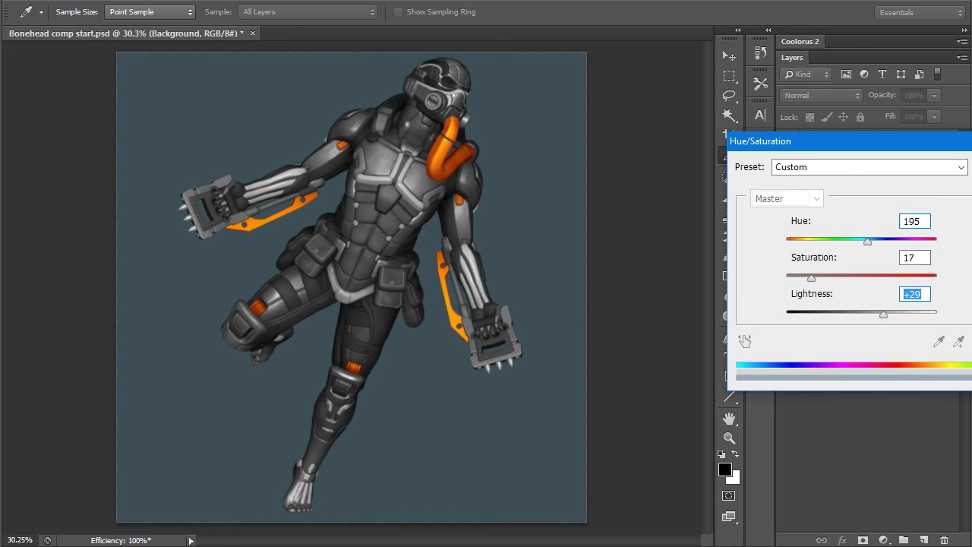
pyautogui.press('Return')
# Brighten the Background copy figure with a Levels white input of 204.
pyautogui.press('w')
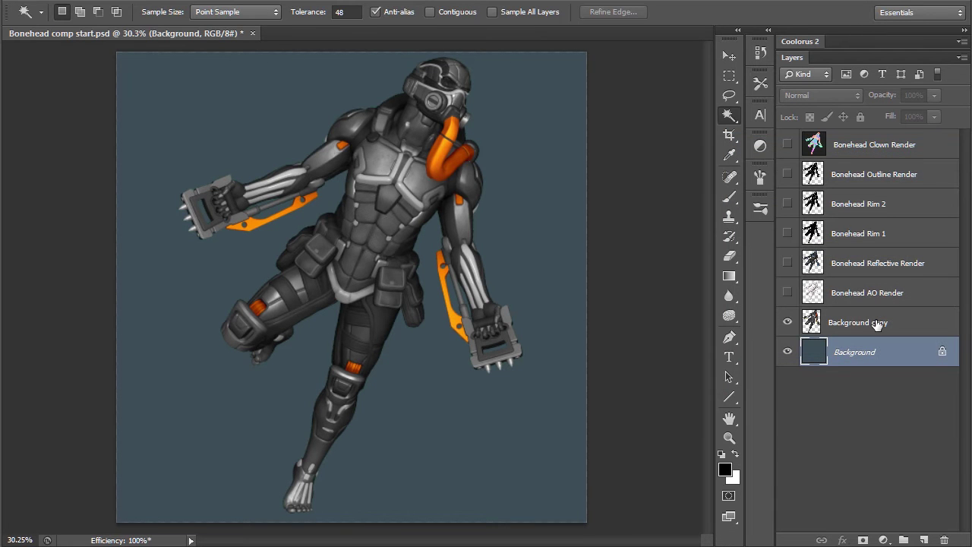
pyautogui.click(879, 325)
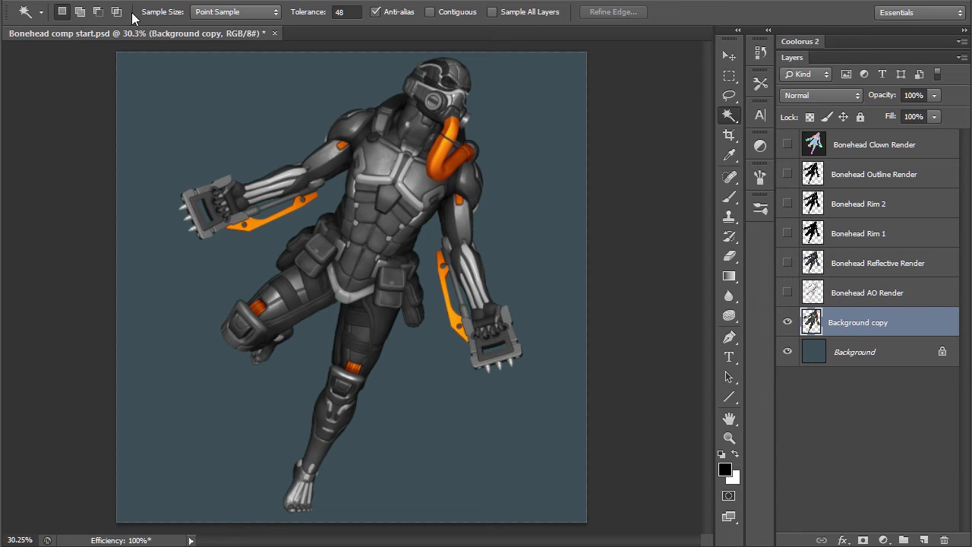
pyautogui.hotkey('ctrl', 'l')
pyautogui.moveTo(808, 0); pyautogui.dragTo(687, 93)
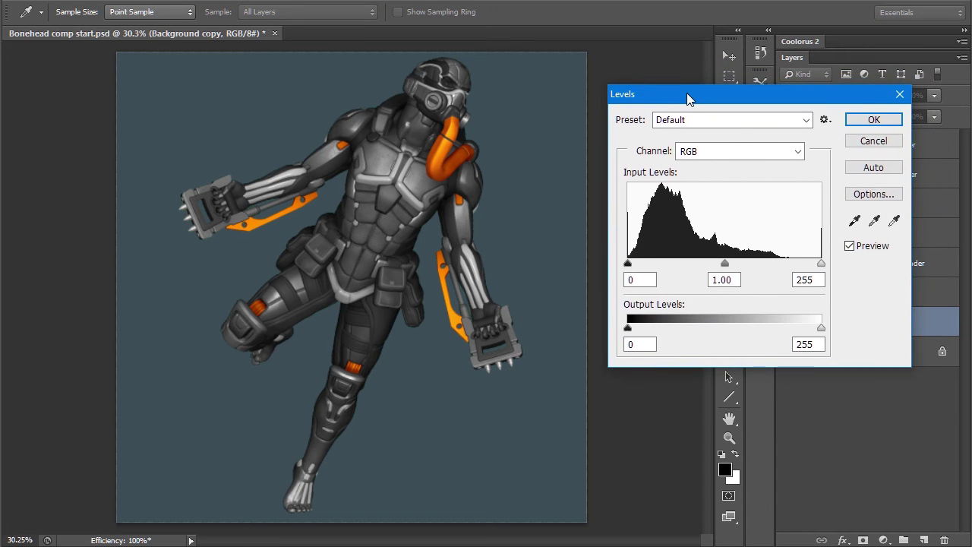
pyautogui.moveTo(821, 263); pyautogui.dragTo(783, 263)
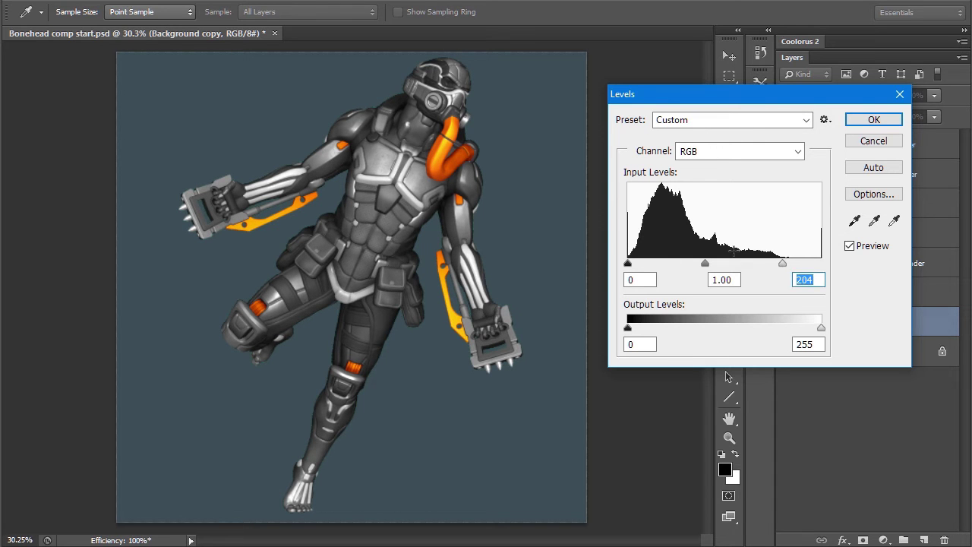
pyautogui.click(878, 120)
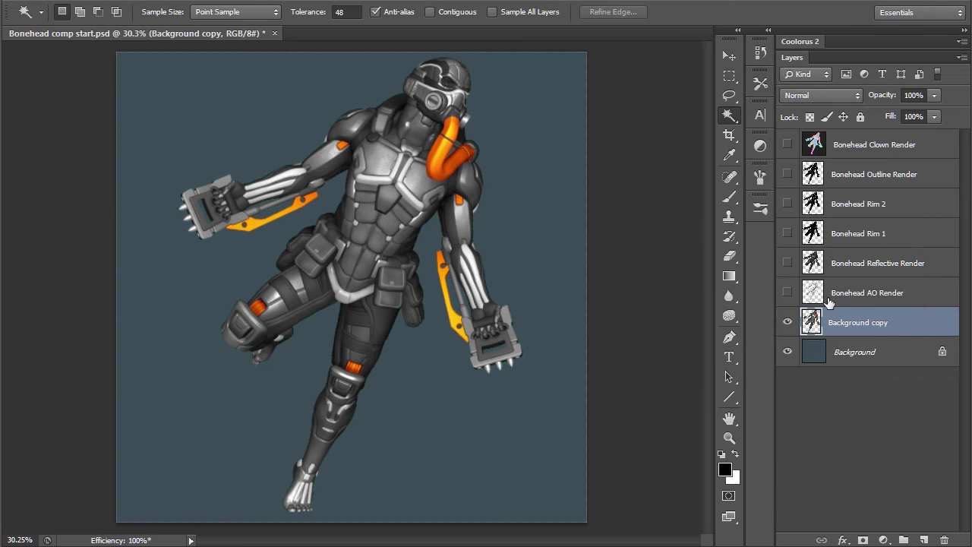
# Show and select the Bonehead AO Render layer and bring up its blend modes.
pyautogui.click(787, 293)
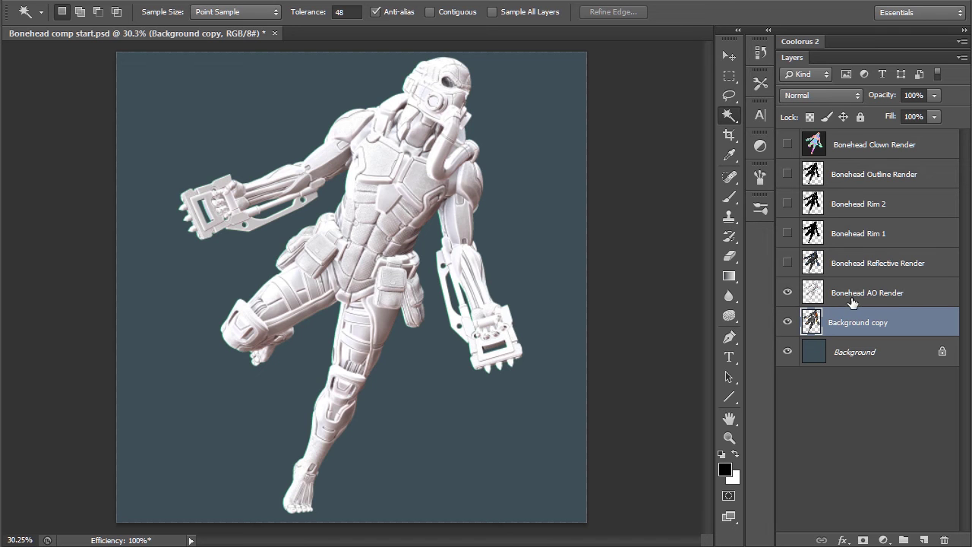
pyautogui.click(904, 302)
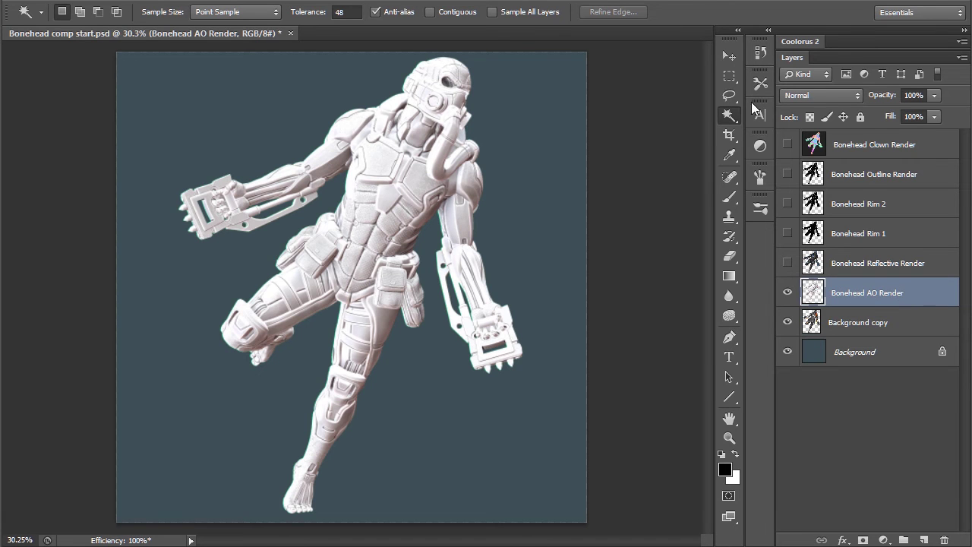
pyautogui.click(820, 95)
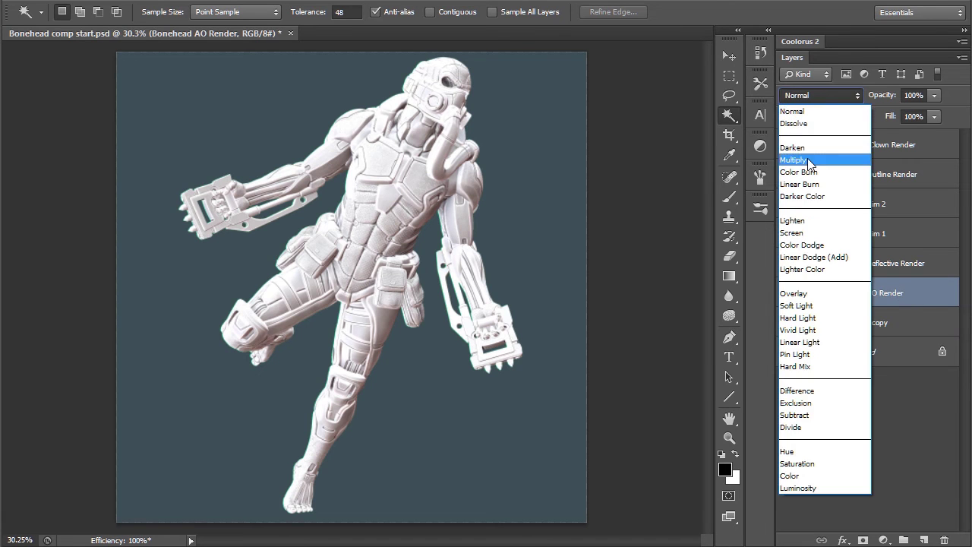
# Set the AO pass to Multiply and compare it on and off.
pyautogui.click(809, 160)
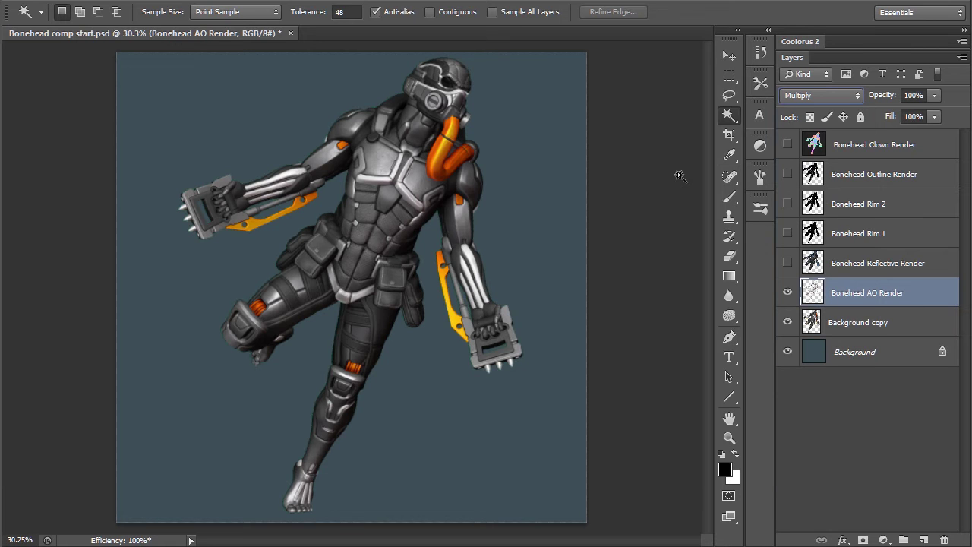
pyautogui.hotkey('shift', 'alt', 'n')
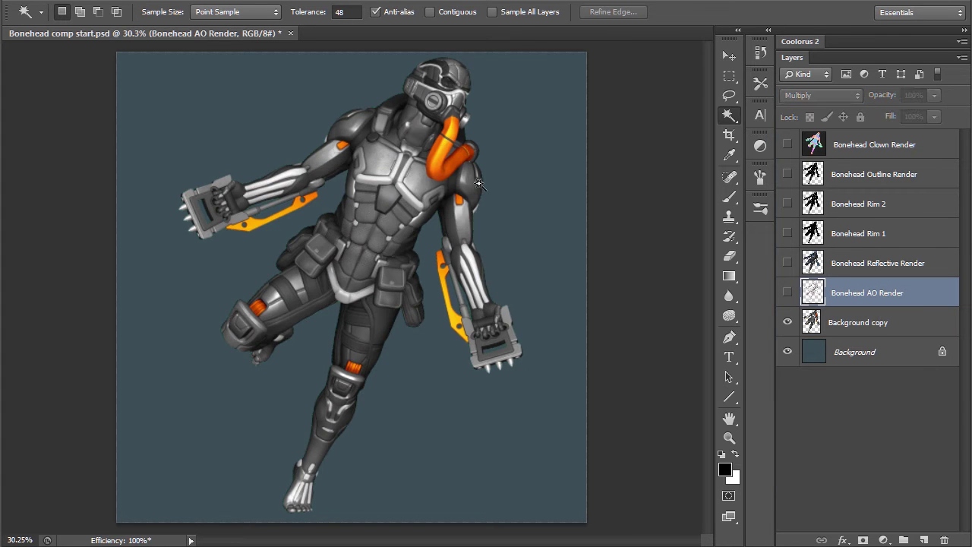
pyautogui.hotkey('shift', 'alt', 'm')
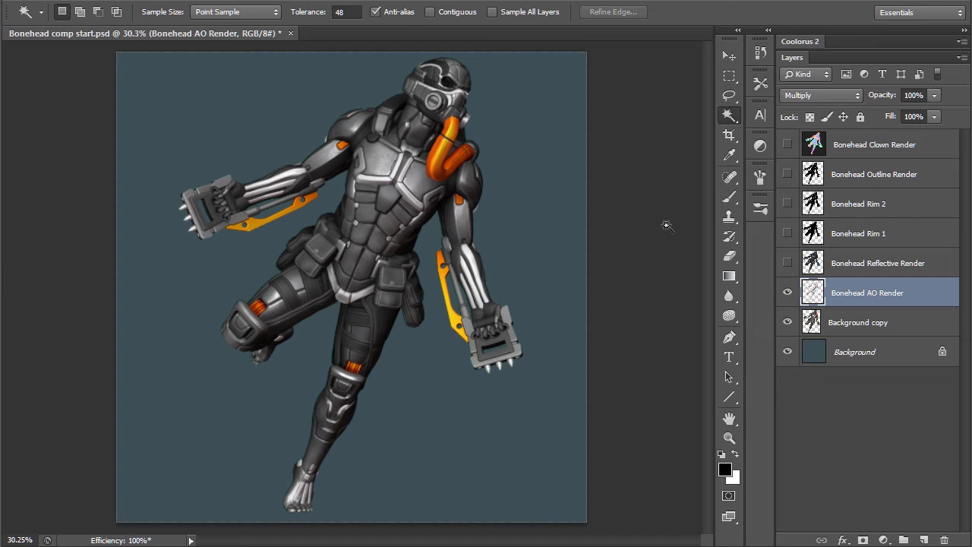
# Deepen the AO pass shadows by raising the Levels black point.
pyautogui.hotkey('ctrl', 'l')
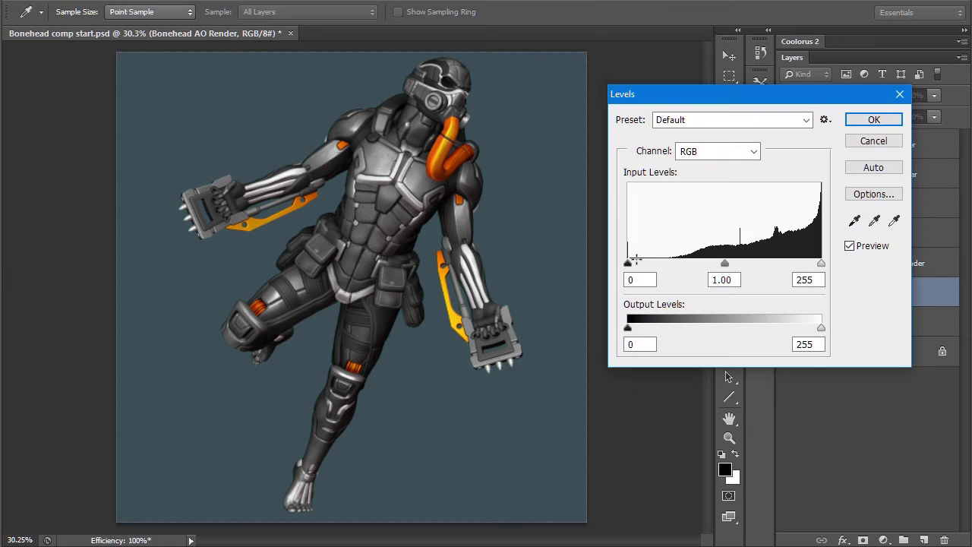
pyautogui.moveTo(628, 263); pyautogui.dragTo(669, 266)
pyautogui.click(849, 246)
pyautogui.click(849, 246)
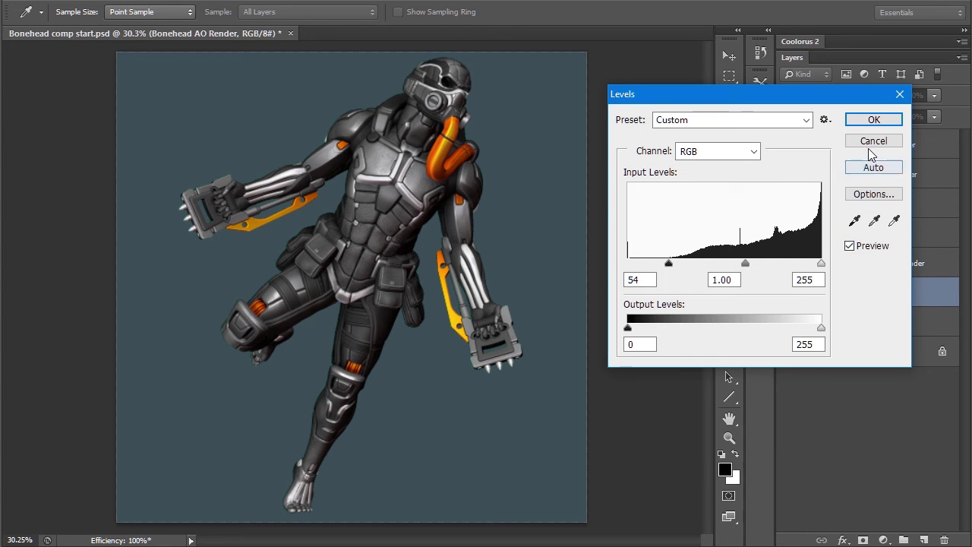
pyautogui.press('Return')
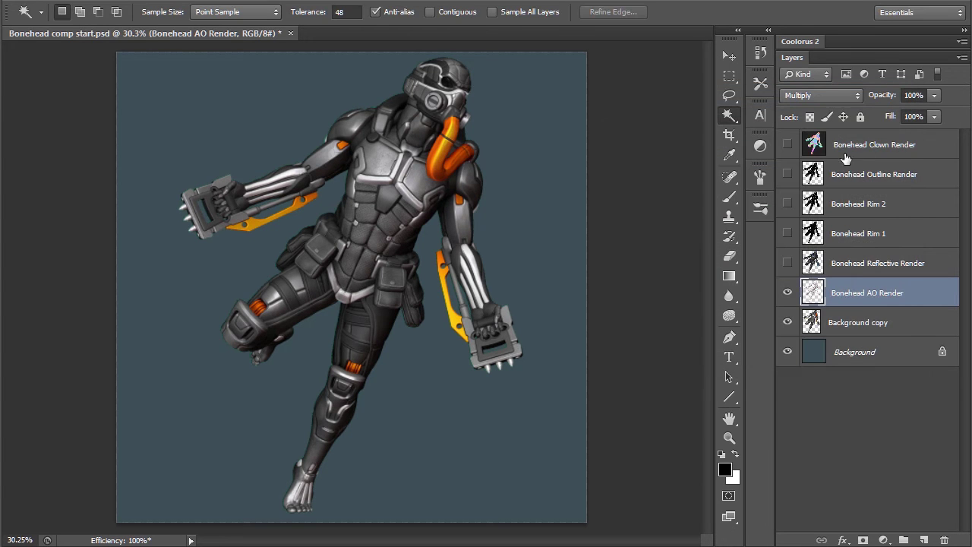
# Show the Bonehead Reflective Render layer and set its Levels white point to 190.
pyautogui.click(787, 262)
pyautogui.click(820, 259)
pyautogui.hotkey('ctrl', 'l')
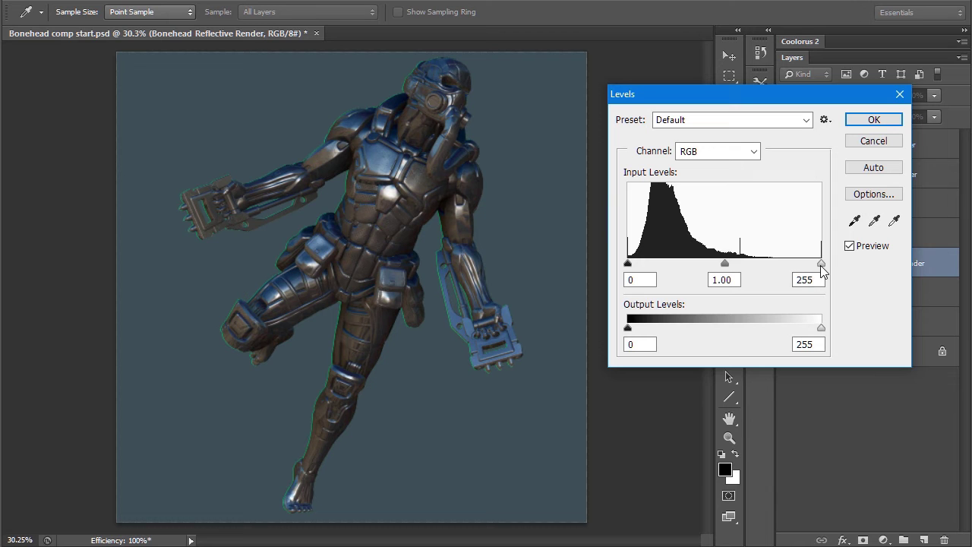
pyautogui.moveTo(820, 263); pyautogui.dragTo(782, 263)
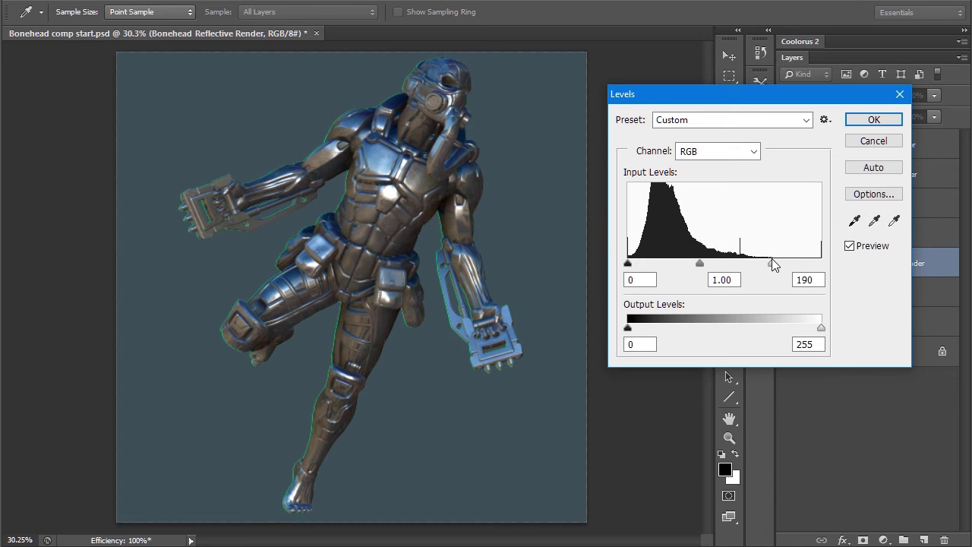
pyautogui.click(771, 262)
pyautogui.moveTo(696, 265); pyautogui.dragTo(700, 267)
pyautogui.click(872, 121)
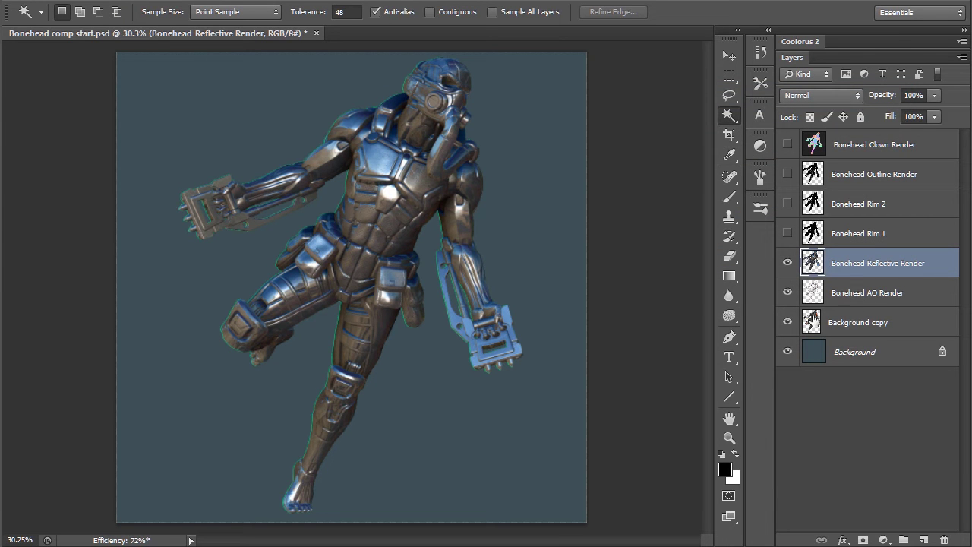
# Magic Wand the background to inspect the figure's edges, then deselect and select the AO layer.
pyautogui.click(556, 233)
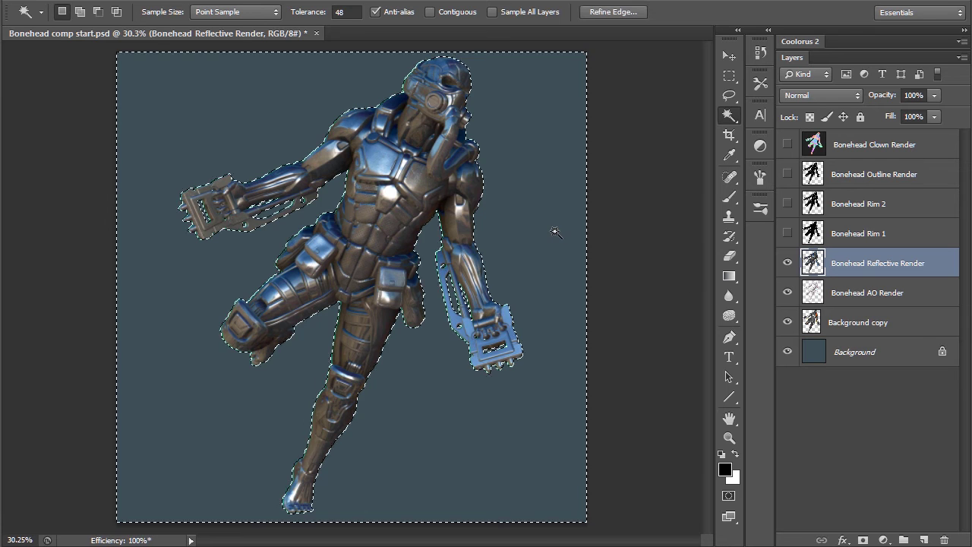
pyautogui.keyDown('alt'); pyautogui.scroll(3, 471, 141); pyautogui.keyUp('alt')
pyautogui.keyDown('alt'); pyautogui.scroll(4, 471, 141); pyautogui.keyUp('alt')
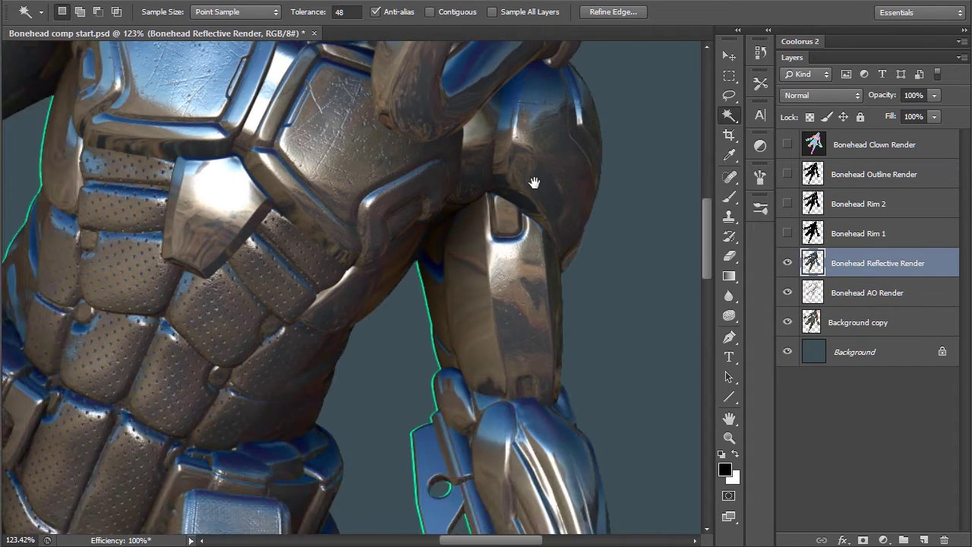
pyautogui.keyDown('alt'); pyautogui.scroll(2, 422, 289); pyautogui.keyUp('alt')
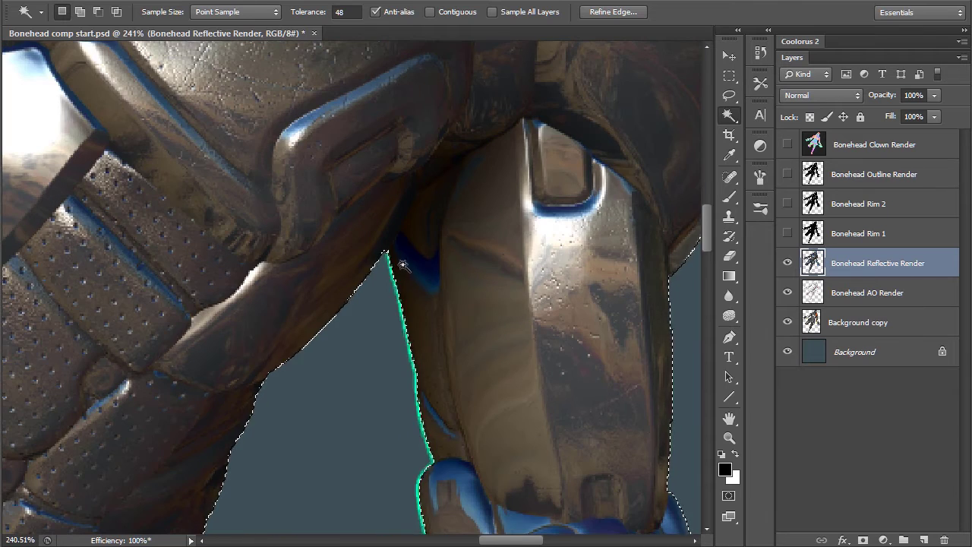
pyautogui.keyDown('alt'); pyautogui.scroll(-2, 394, 283); pyautogui.keyUp('alt')
pyautogui.keyDown('alt'); pyautogui.scroll(-4, 375, 346); pyautogui.keyUp('alt')
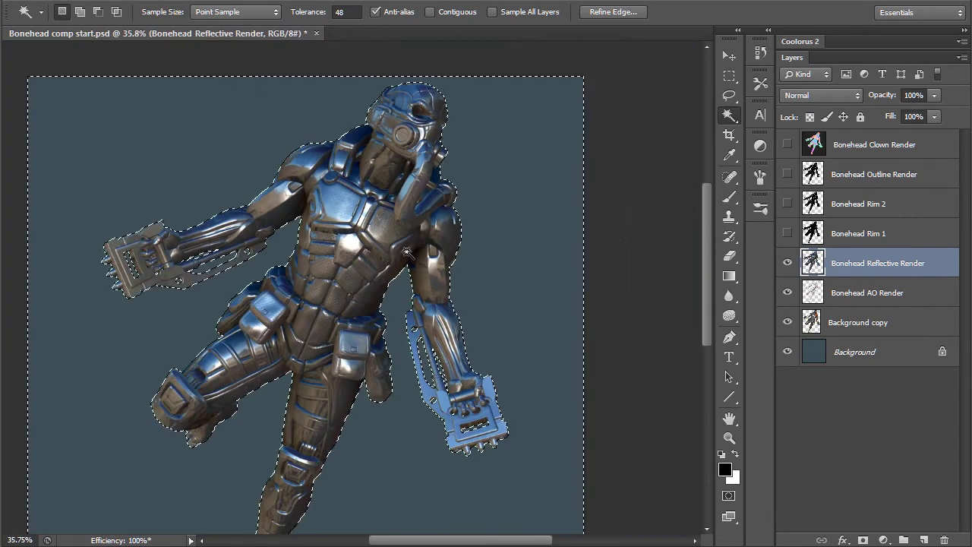
pyautogui.hotkey('ctrl', 'd')
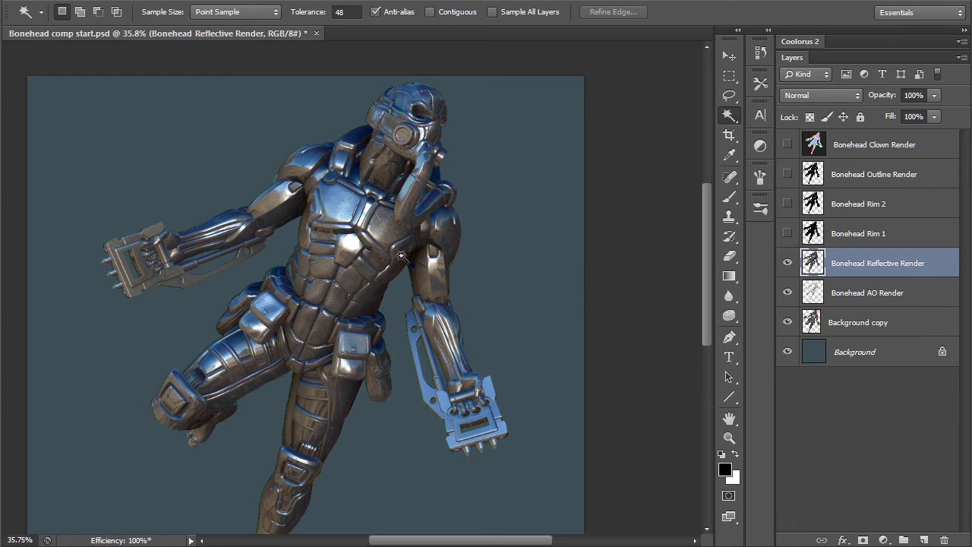
pyautogui.keyDown('alt'); pyautogui.scroll(-2, 414, 245); pyautogui.keyUp('alt')
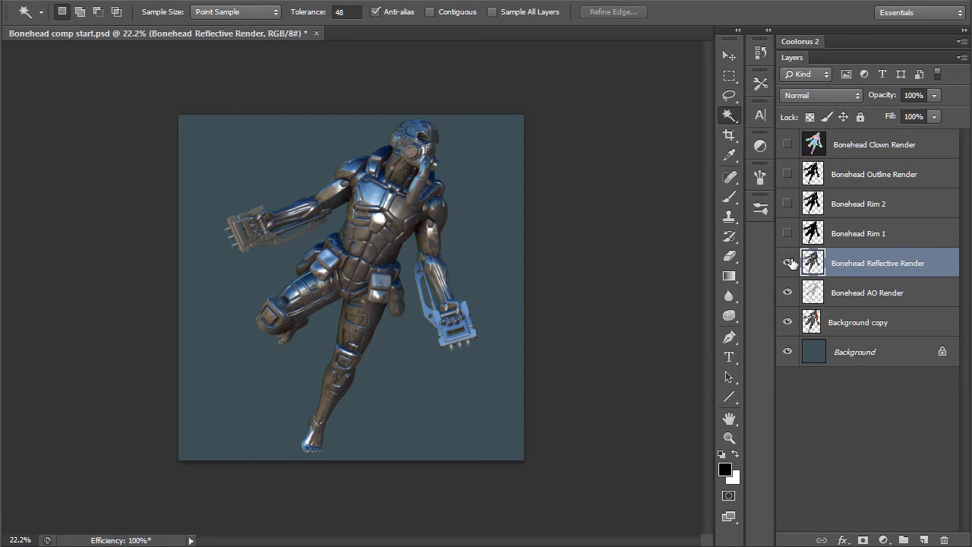
pyautogui.click(870, 294)
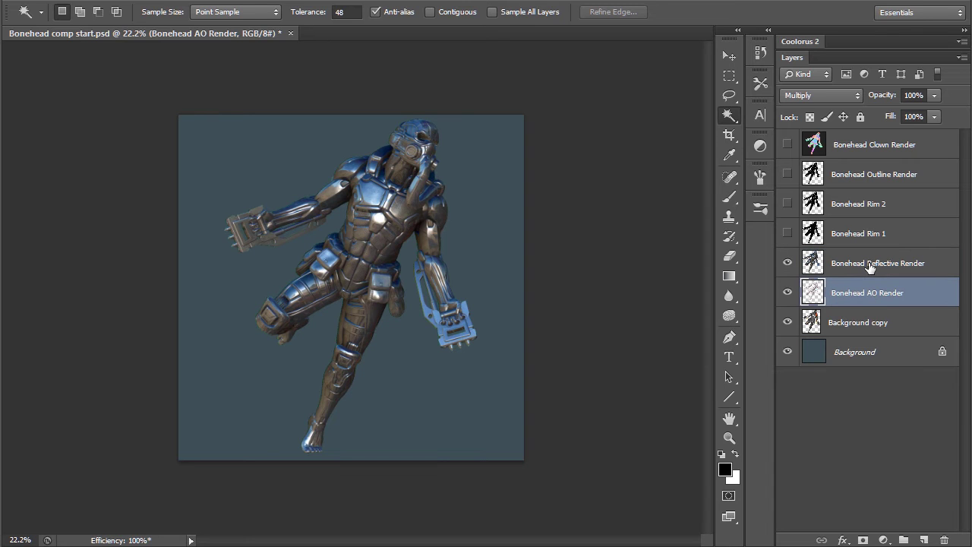
# Set the Bonehead Reflective Render layer's blend mode to Lighten.
pyautogui.click(856, 269)
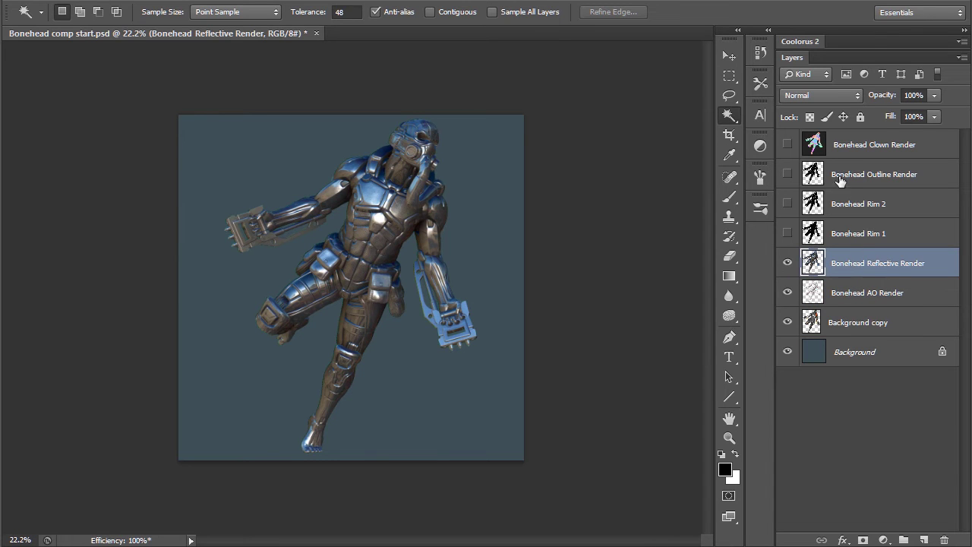
pyautogui.click(822, 95)
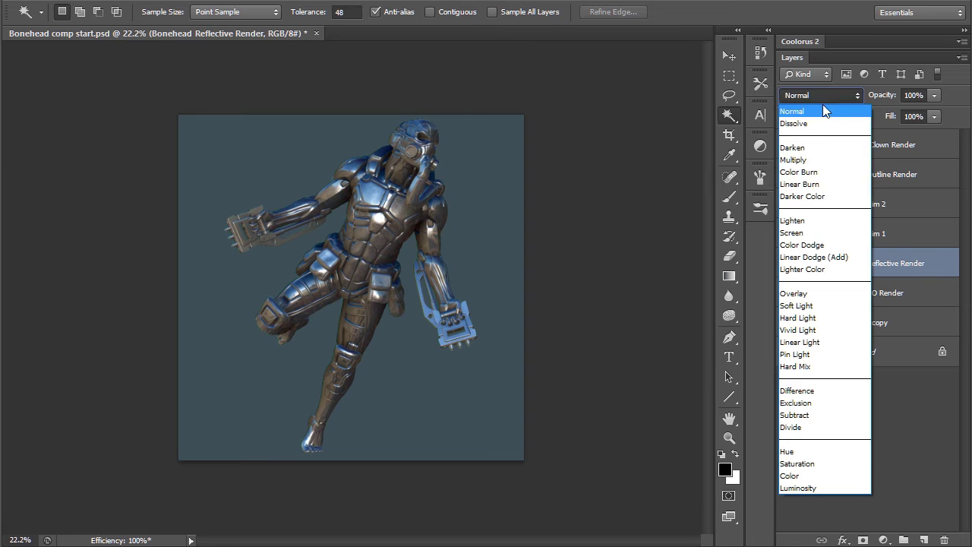
pyautogui.click(815, 220)
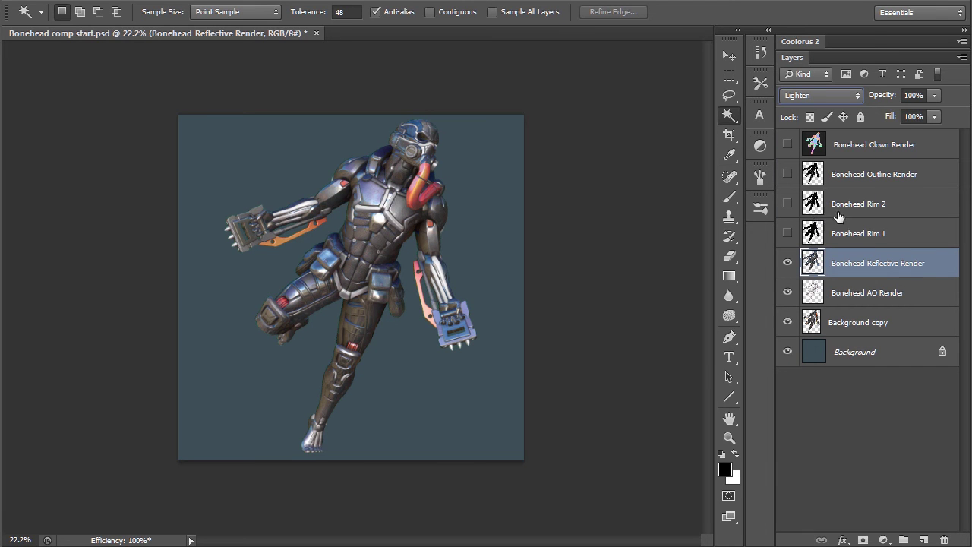
pyautogui.click(890, 97)
# Darken the reflective pass midtones to about 0.83 with Levels.
pyautogui.hotkey('ctrl', 'l')
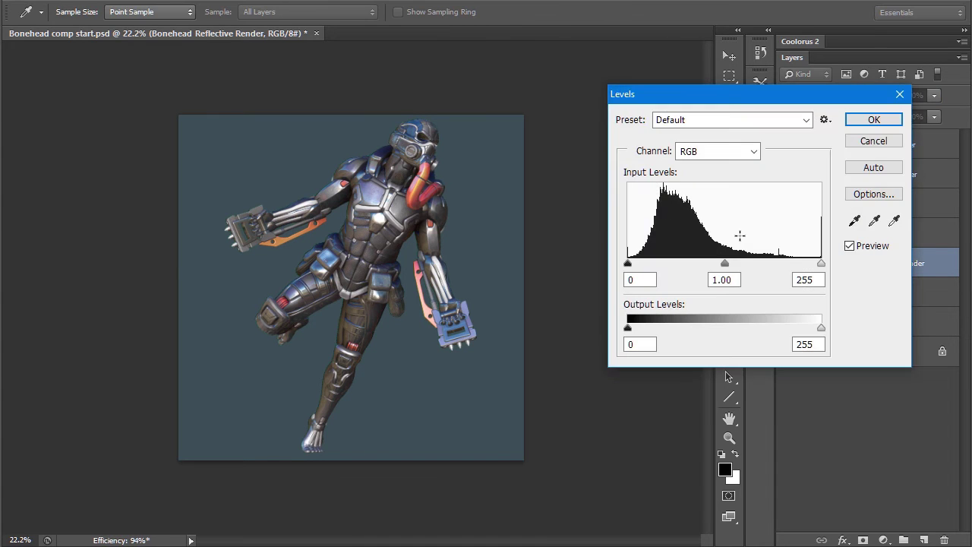
pyautogui.moveTo(724, 263); pyautogui.dragTo(734, 262)
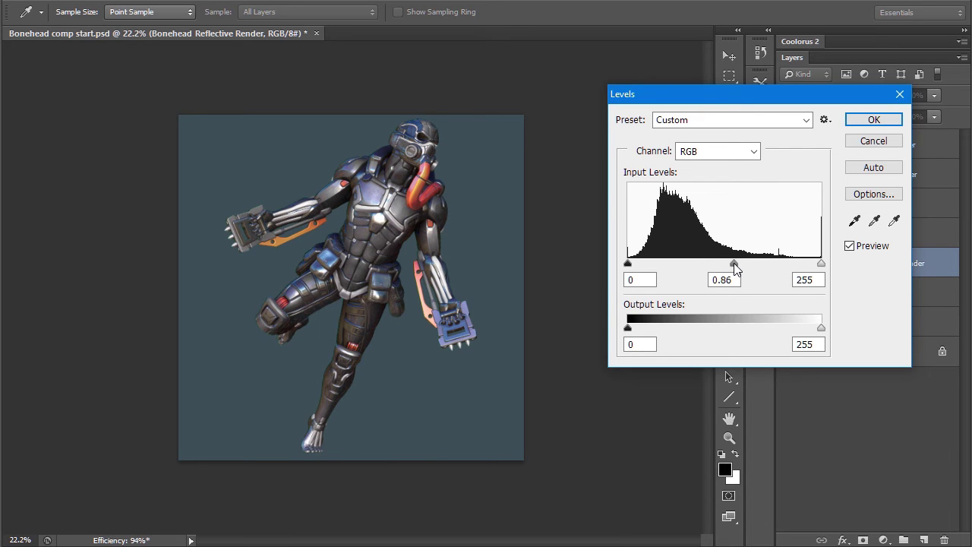
pyautogui.click(736, 262)
pyautogui.click(870, 120)
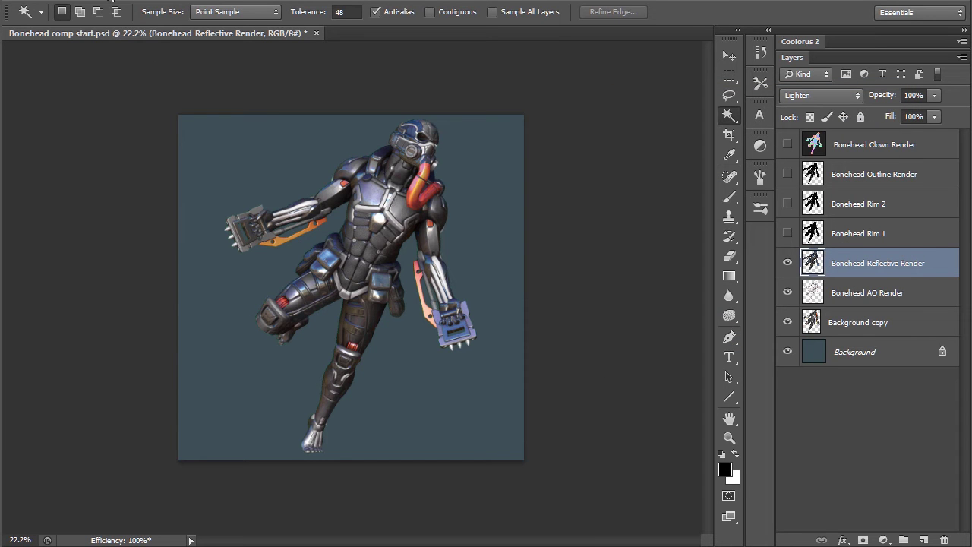
# Lower the reflective pass opacity to 78%.
pyautogui.click(112, 2)
pyautogui.moveTo(111, 27)
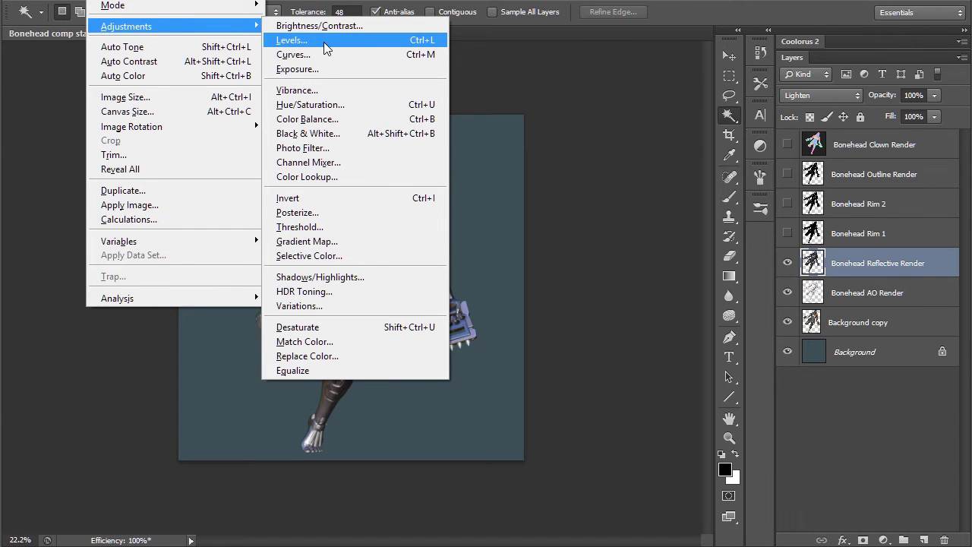
pyautogui.click(576, 99)
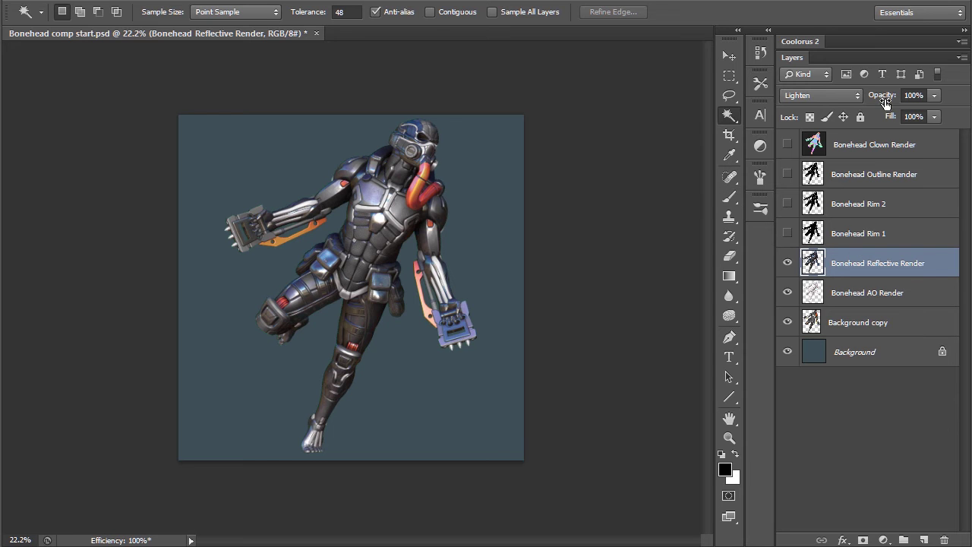
pyautogui.moveTo(883, 101); pyautogui.dragTo(906, 100)
pyautogui.keyDown('alt'); pyautogui.scroll(5, 439, 221); pyautogui.keyUp('alt')
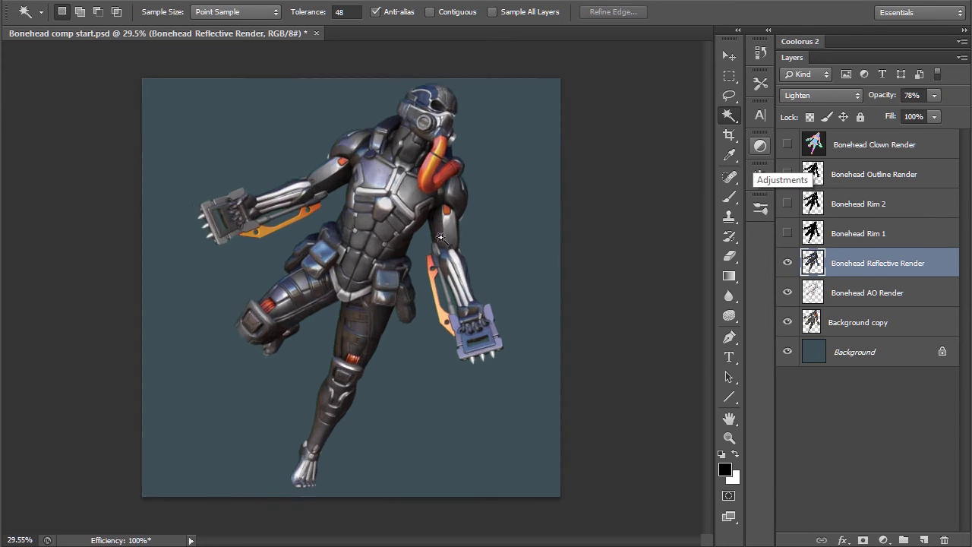
pyautogui.keyDown('alt'); pyautogui.scroll(2, 444, 216); pyautogui.keyUp('alt')
pyautogui.moveTo(415, 124); pyautogui.dragTo(533, 264)
pyautogui.keyDown('alt'); pyautogui.scroll(2, 533, 250); pyautogui.keyUp('alt')
pyautogui.keyDown('alt'); pyautogui.scroll(-2, 535, 249); pyautogui.keyUp('alt')
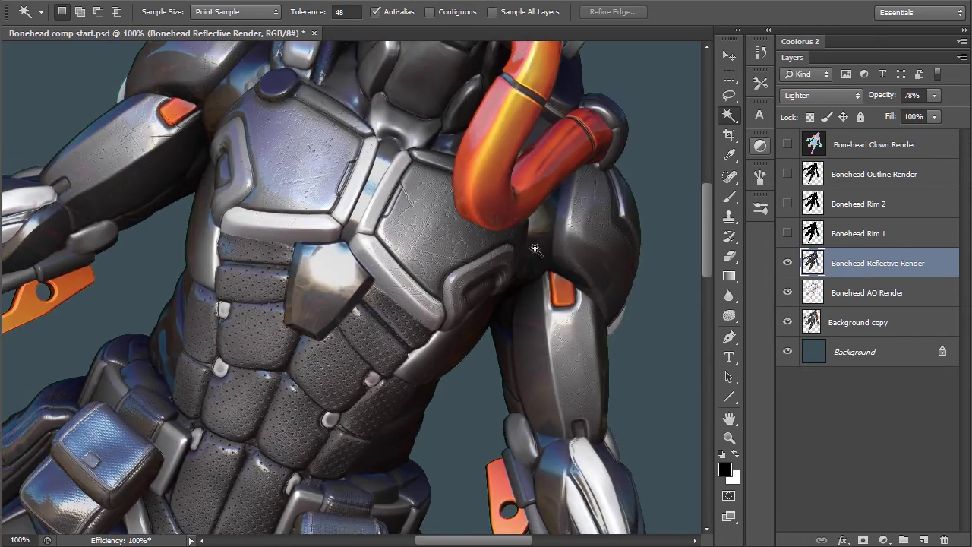
pyautogui.click(787, 264)
pyautogui.click(793, 295)
pyautogui.click(788, 292)
pyautogui.keyDown('alt'); pyautogui.scroll(-2, 471, 251); pyautogui.keyUp('alt')
pyautogui.moveTo(447, 335); pyautogui.dragTo(474, 84)
pyautogui.click(787, 263)
pyautogui.keyDown('alt'); pyautogui.scroll(3, 451, 199); pyautogui.keyUp('alt')
pyautogui.hotkey('ctrl', ',')
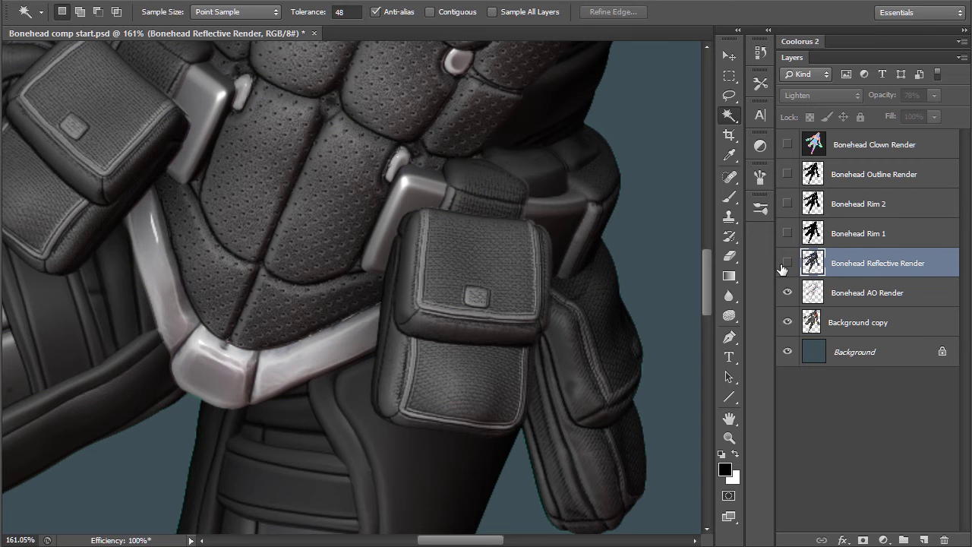
pyautogui.click(788, 263)
pyautogui.keyDown('alt'); pyautogui.scroll(-4, 573, 230); pyautogui.keyUp('alt')
pyautogui.moveTo(574, 230); pyautogui.dragTo(482, 314)
pyautogui.click(868, 146)
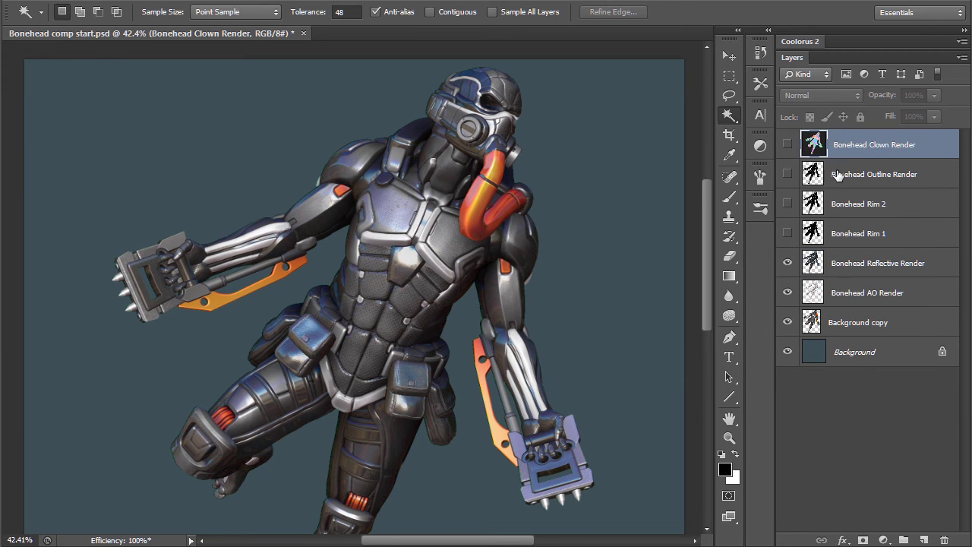
# Zoom to the helmet and Magic Wand-select its connected colour panel.
pyautogui.keyDown('alt'); pyautogui.scroll(3, 519, 250); pyautogui.keyUp('alt')
pyautogui.moveTo(518, 250); pyautogui.dragTo(478, 266)
pyautogui.moveTo(541, 129); pyautogui.dragTo(530, 167)
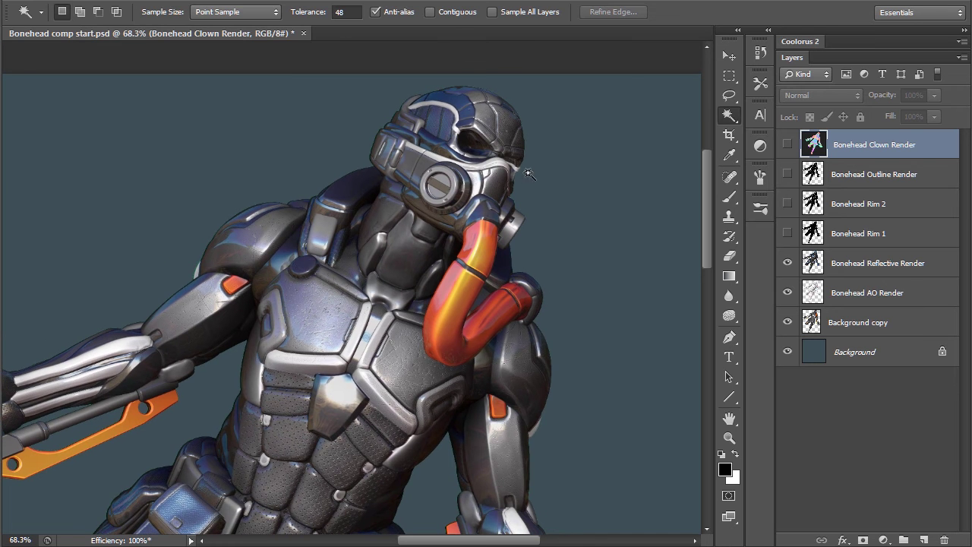
pyautogui.click(442, 131)
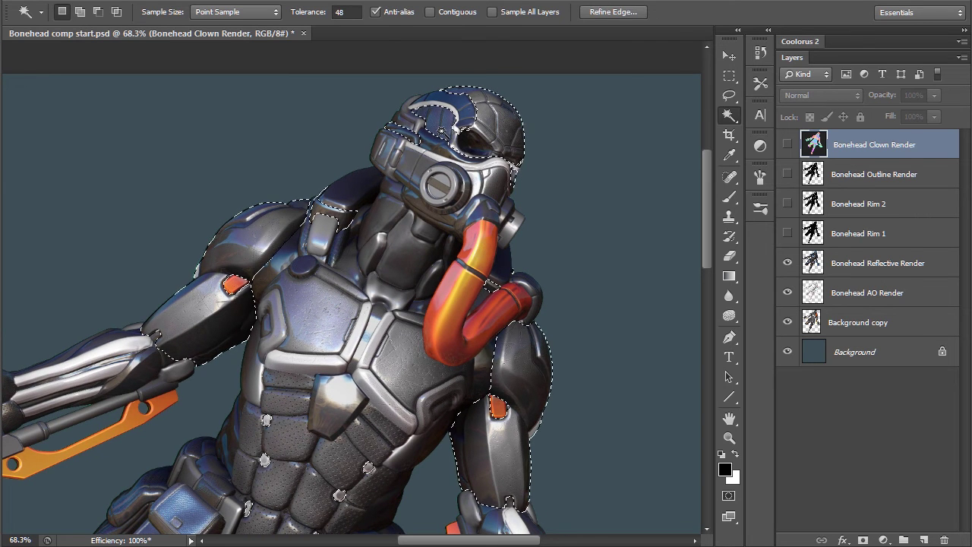
pyautogui.hotkey('ctrl', 'd')
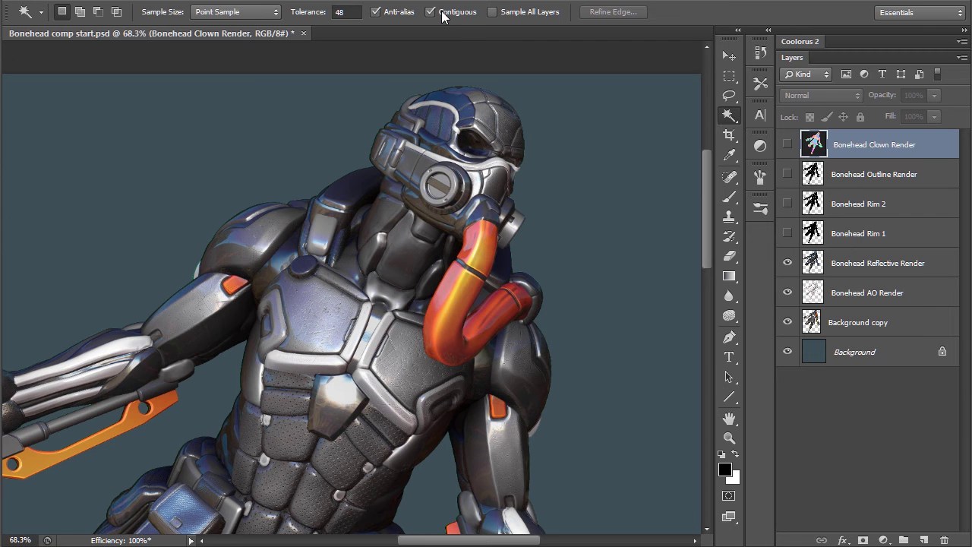
pyautogui.click(440, 130)
# Lasso away most of the helmet selection to keep the visor patch, undoing an added mask area.
pyautogui.keyDown('alt'); pyautogui.scroll(3, 552, 141); pyautogui.keyUp('alt')
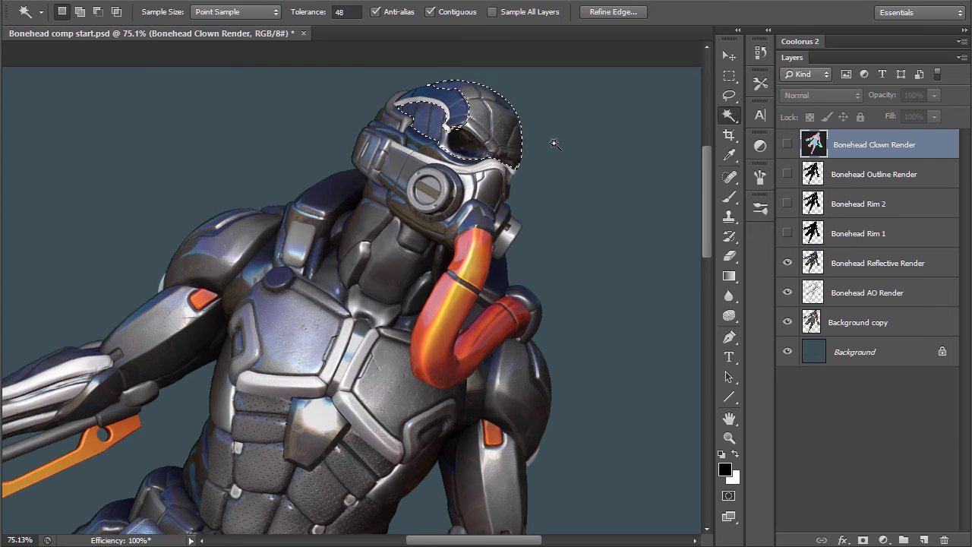
pyautogui.moveTo(553, 112); pyautogui.dragTo(578, 185)
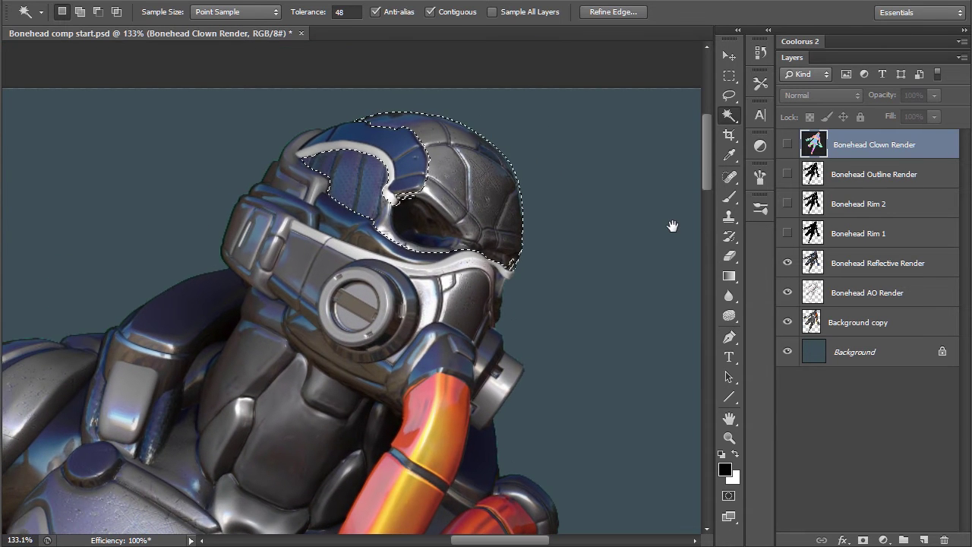
pyautogui.press('l')
pyautogui.keyDown('alt'); pyautogui.moveTo(365, 109); pyautogui.dragTo(361, 130); pyautogui.keyUp('alt')
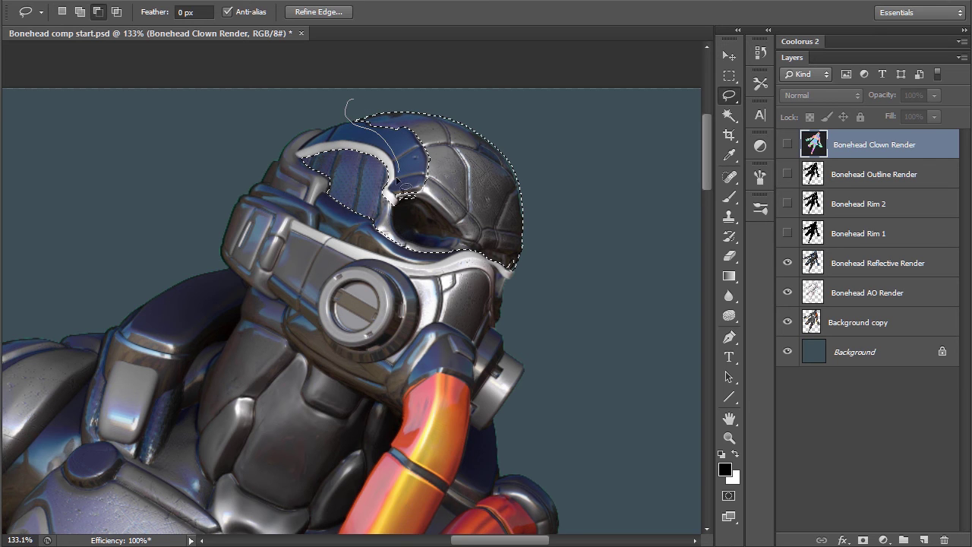
pyautogui.moveTo(374, 219)
pyautogui.keyDown('alt'); pyautogui.mouseDown()
pyautogui.moveTo(444, 302)
pyautogui.moveTo(532, 85)
pyautogui.mouseUp(); pyautogui.keyUp('alt')
pyautogui.press('w')
pyautogui.keyDown('shift'); pyautogui.click(389, 253); pyautogui.keyUp('shift')
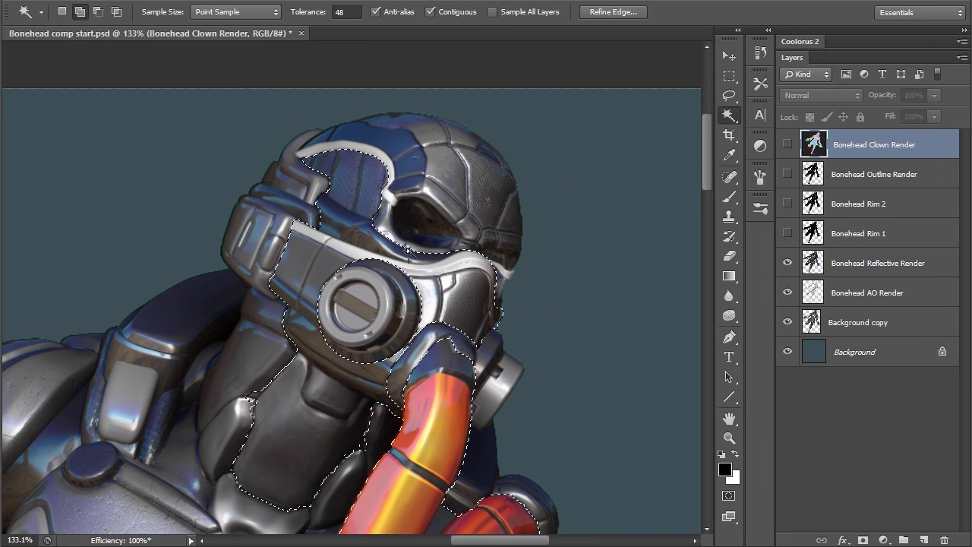
pyautogui.hotkey('ctrl', 'z')
# Lower the wand tolerance and add the orange tube and torso and neck plates.
pyautogui.moveTo(310, 12); pyautogui.dragTo(285, 7)
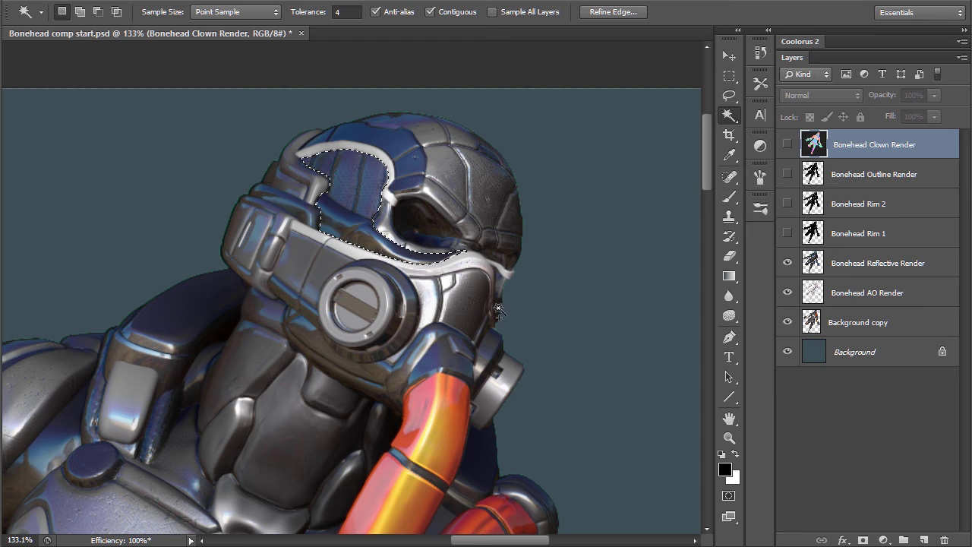
pyautogui.scroll(-3, 527, 321)
pyautogui.hscroll(-3, 527, 322)
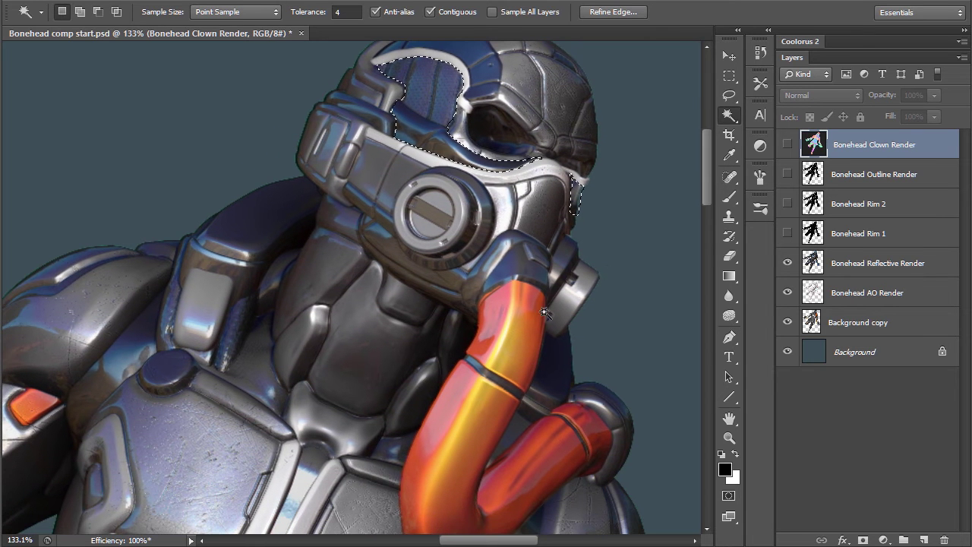
pyautogui.keyDown('shift'); pyautogui.click(544, 311); pyautogui.keyUp('shift')
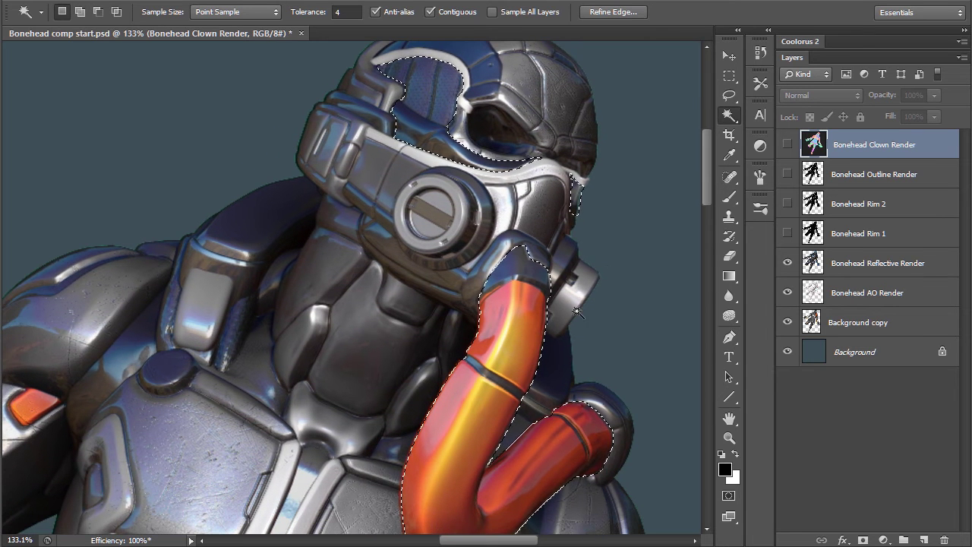
pyautogui.scroll(-1, 608, 292)
pyautogui.hscroll(-1, 608, 292)
pyautogui.keyDown('shift'); pyautogui.click(401, 257); pyautogui.keyUp('shift')
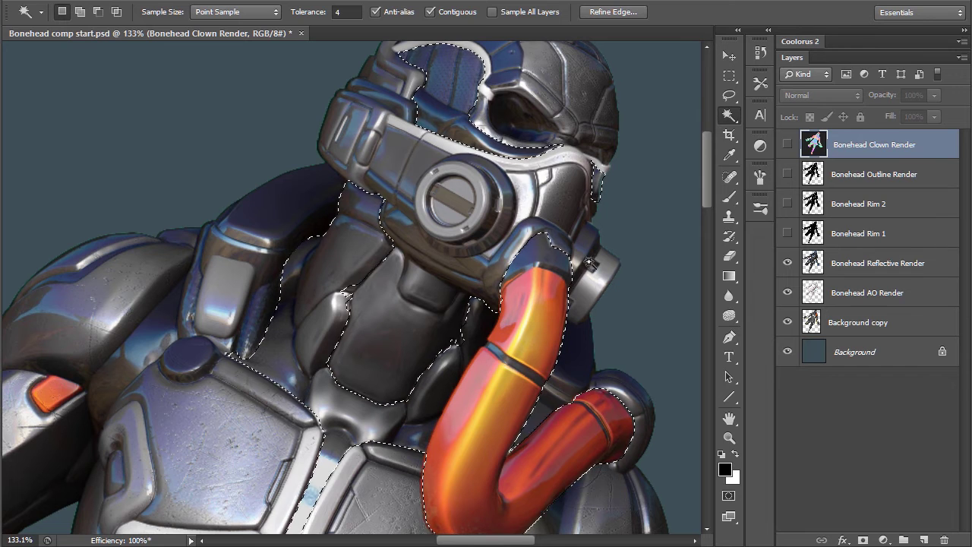
# Inspect the selection across the chest and shoulder, then zoom out to the whole character.
pyautogui.keyDown('alt'); pyautogui.scroll(-1, 544, 328); pyautogui.keyUp('alt')
pyautogui.keyDown('alt'); pyautogui.scroll(-1, 544, 328); pyautogui.keyUp('alt')
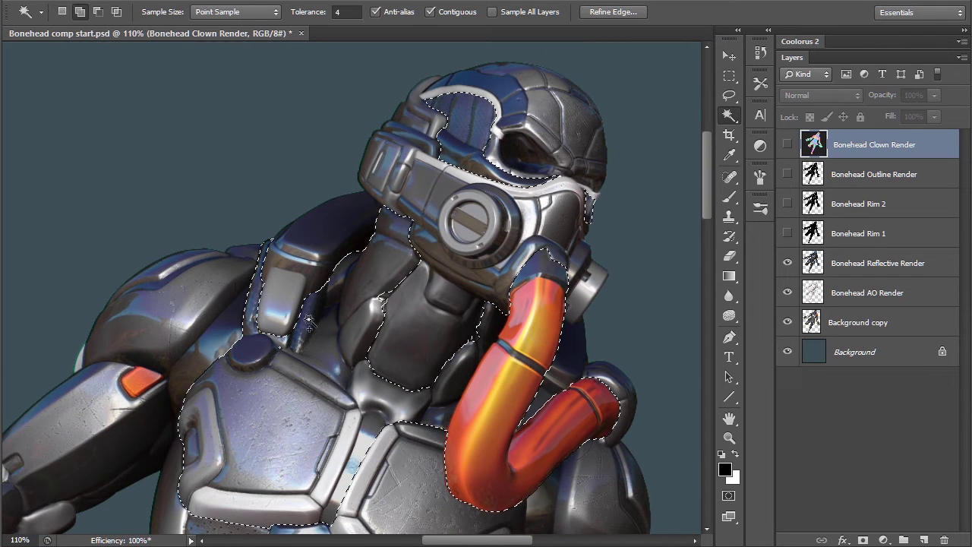
pyautogui.moveTo(668, 370); pyautogui.dragTo(615, 265)
pyautogui.moveTo(597, 328); pyautogui.dragTo(615, 295)
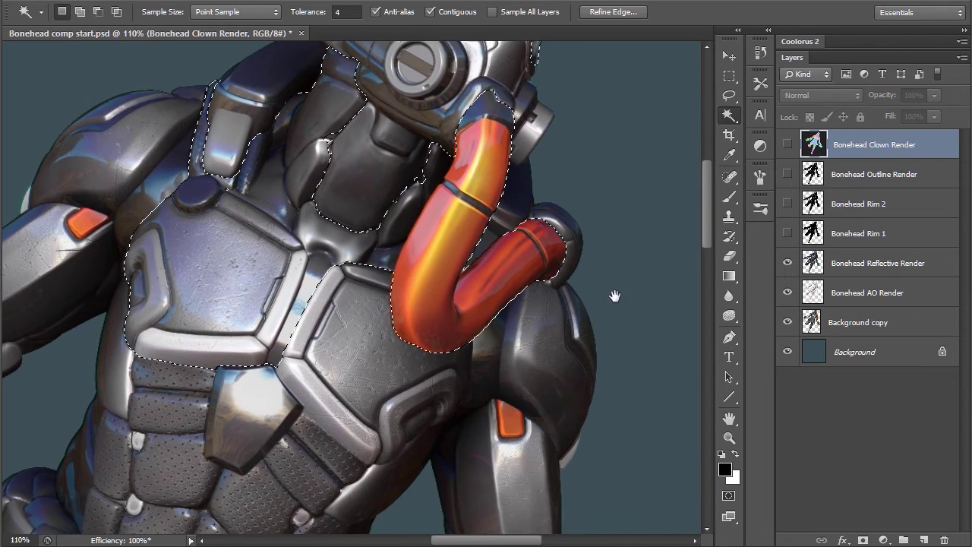
pyautogui.moveTo(636, 352); pyautogui.dragTo(651, 251)
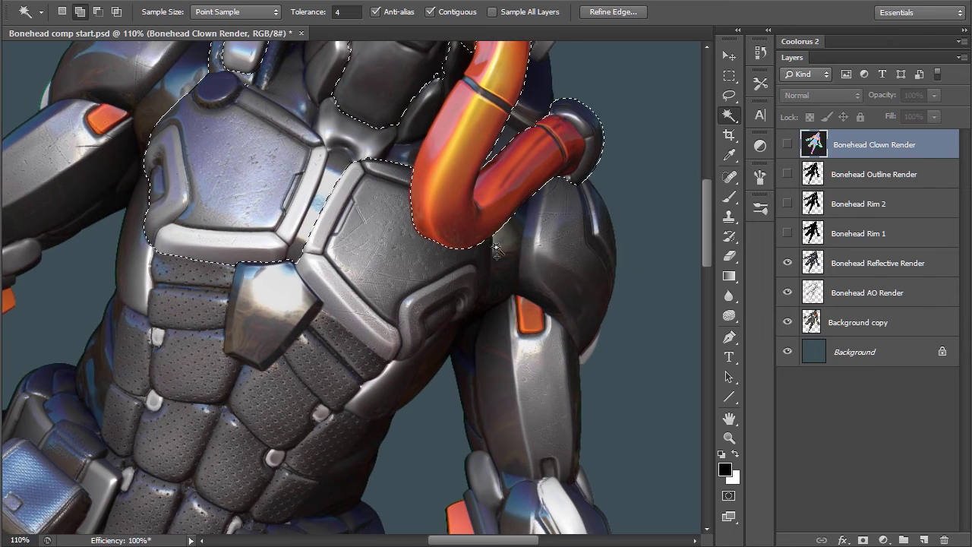
pyautogui.moveTo(499, 265); pyautogui.dragTo(569, 360)
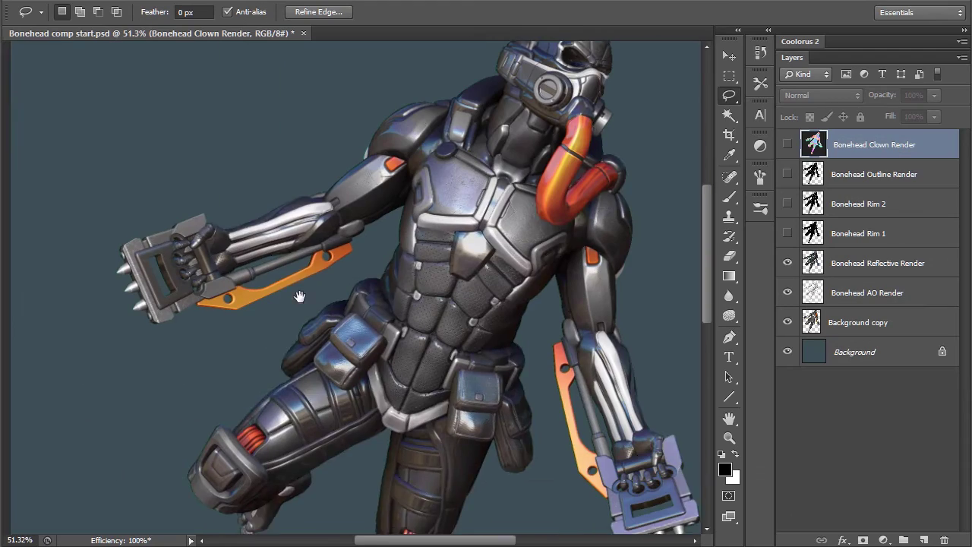
pyautogui.moveTo(653, 315); pyautogui.dragTo(581, 331)
pyautogui.keyDown('alt'); pyautogui.scroll(-3, 622, 342); pyautogui.keyUp('alt')
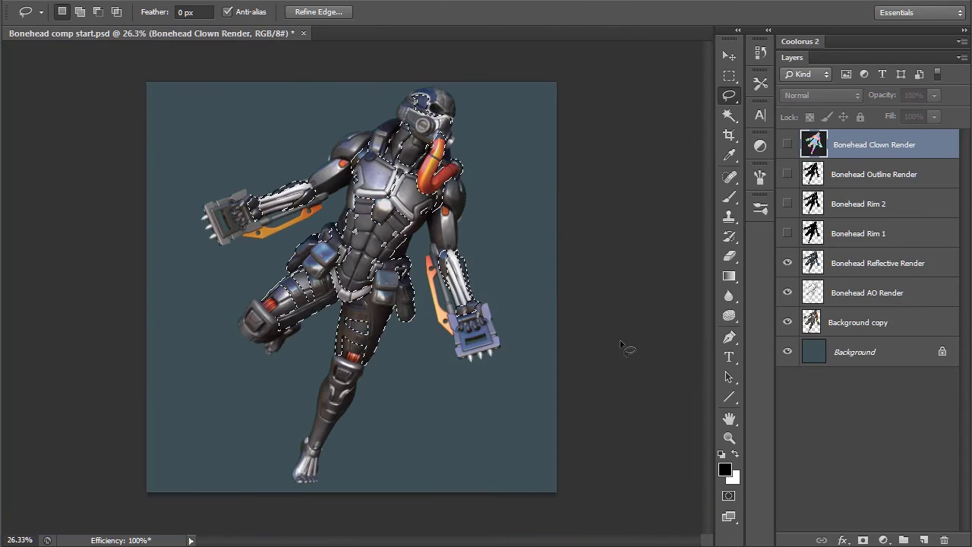
pyautogui.keyDown('alt'); pyautogui.scroll(-1, 616, 354); pyautogui.keyUp('alt')
# Deselect, turn on Bonehead Rim 1 with Rim 2 left hidden, and make Rim 1 active.
pyautogui.hotkey('ctrl', 'd')
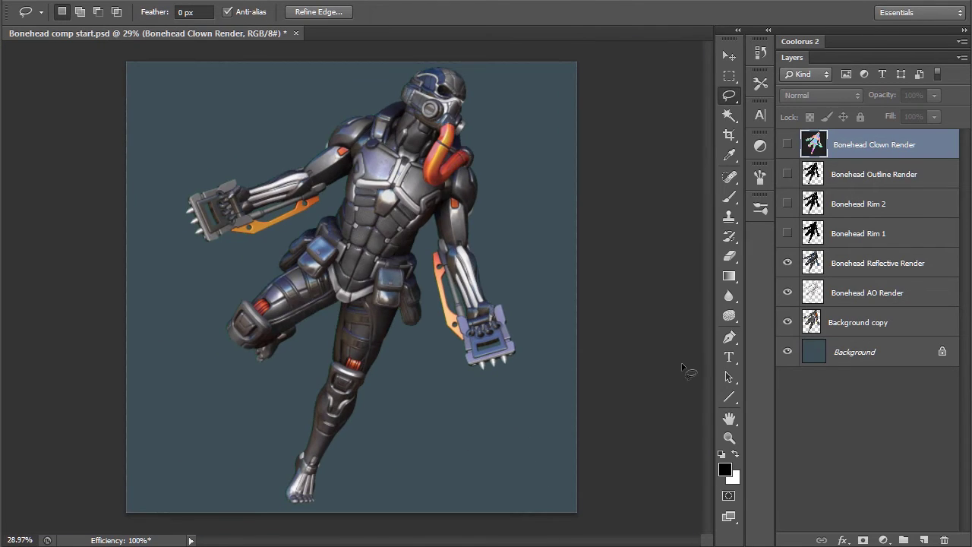
pyautogui.click(877, 264)
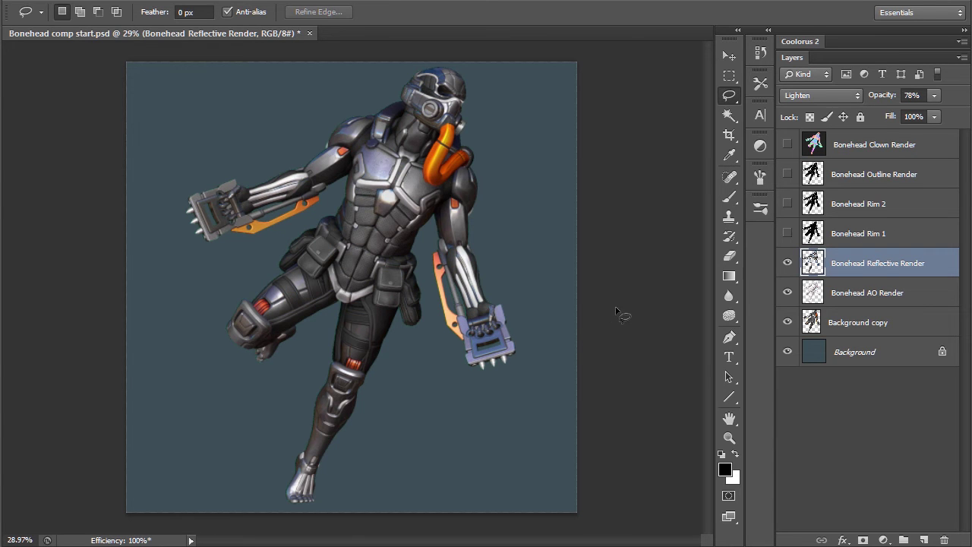
pyautogui.keyDown('alt'); pyautogui.scroll(1, 614, 315); pyautogui.keyUp('alt')
pyautogui.keyDown('alt'); pyautogui.scroll(-1, 614, 314); pyautogui.keyUp('alt')
pyautogui.click(787, 233)
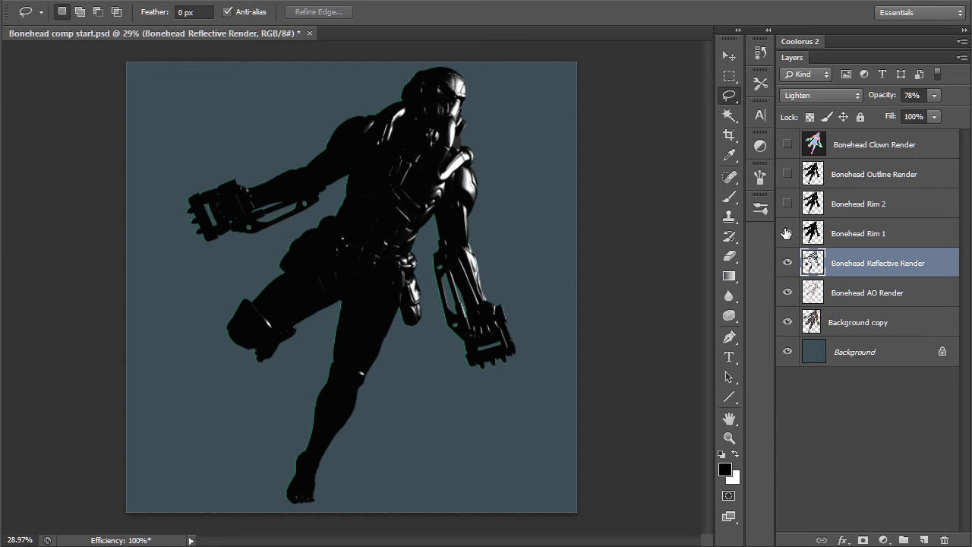
pyautogui.click(788, 205)
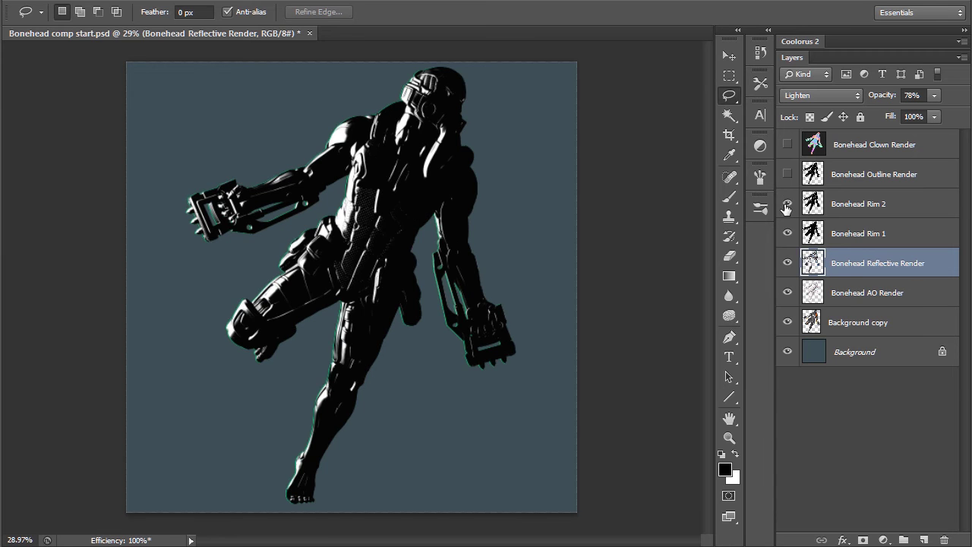
pyautogui.click(787, 205)
pyautogui.click(847, 237)
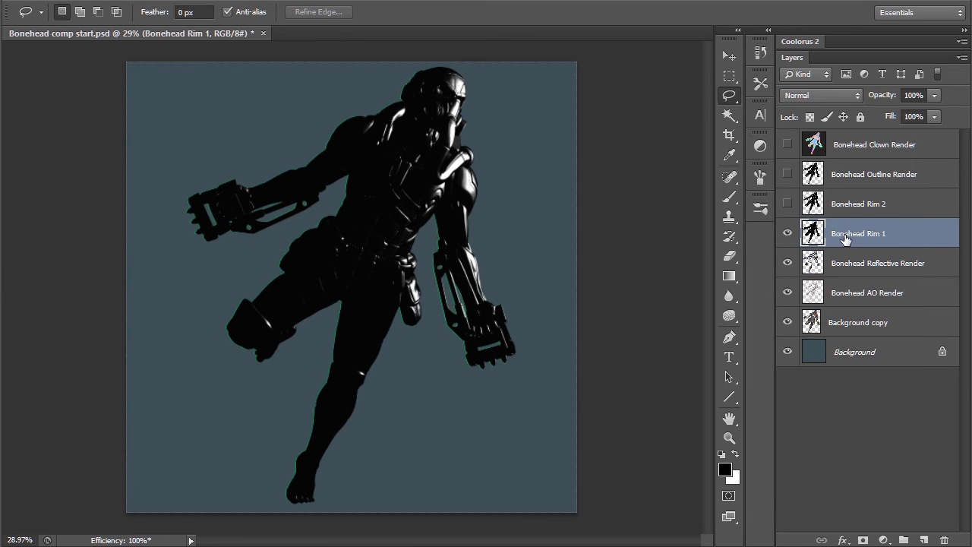
# Set Bonehead Rim 1's blend mode to Screen, then hide it to compare.
pyautogui.click(824, 94)
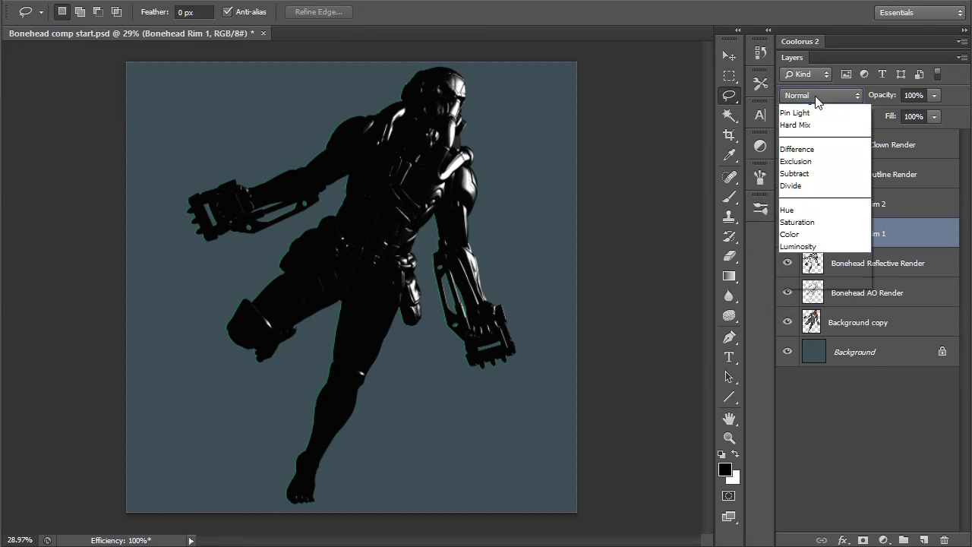
pyautogui.click(811, 233)
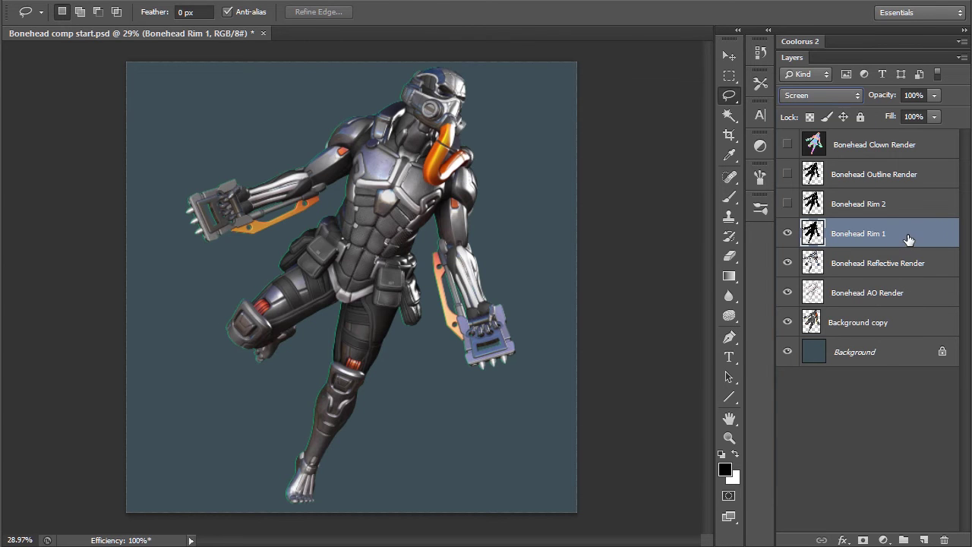
pyautogui.hotkey('ctrl', ',')
pyautogui.hotkey('ctrl', ',')
pyautogui.hotkey('ctrl', ',')
pyautogui.hotkey('ctrl', ',')
# Magic Wand-select the rim-light edge with Contiguous off, then deselect.
pyautogui.keyDown('alt'); pyautogui.scroll(4, 619, 277); pyautogui.keyUp('alt')
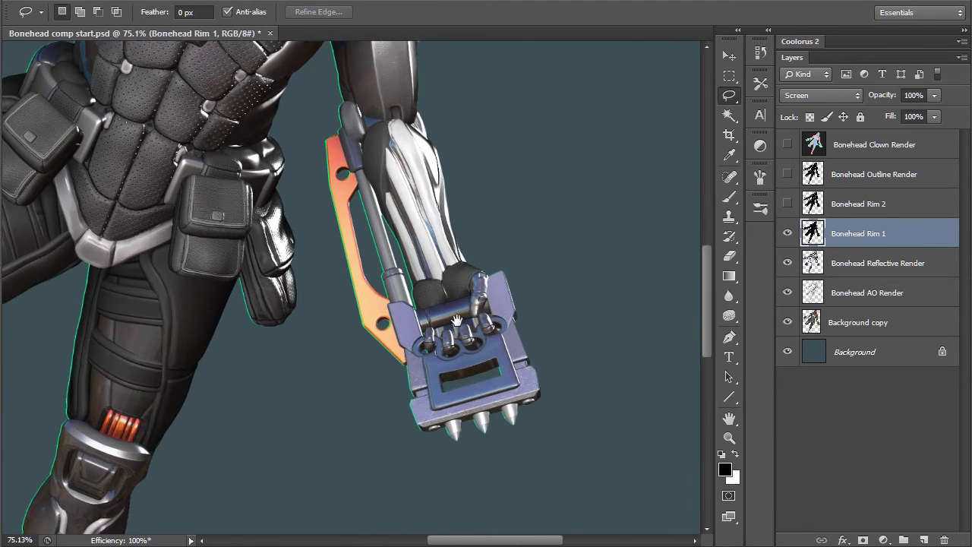
pyautogui.press('w')
pyautogui.keyDown('alt'); pyautogui.scroll(3, 619, 277); pyautogui.keyUp('alt')
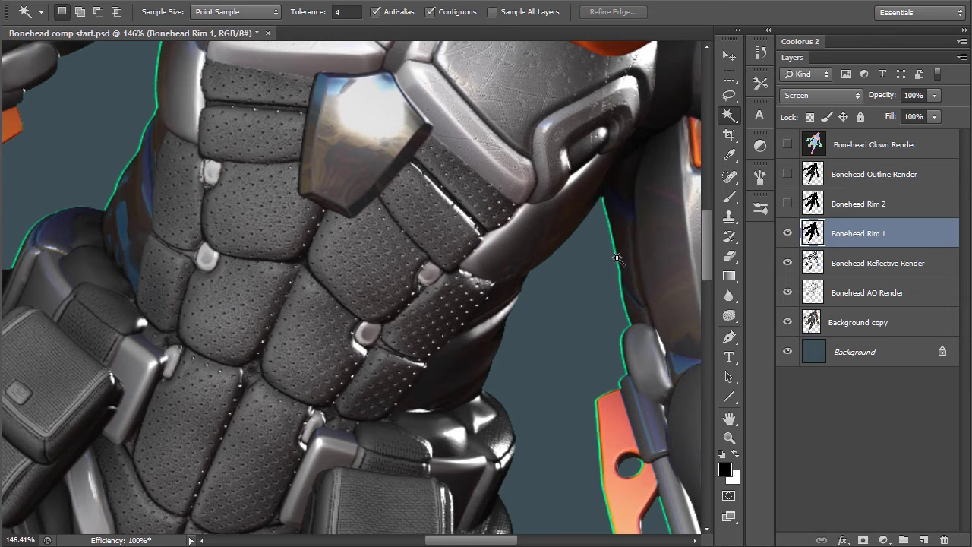
pyautogui.click(621, 307)
pyautogui.click(458, 12)
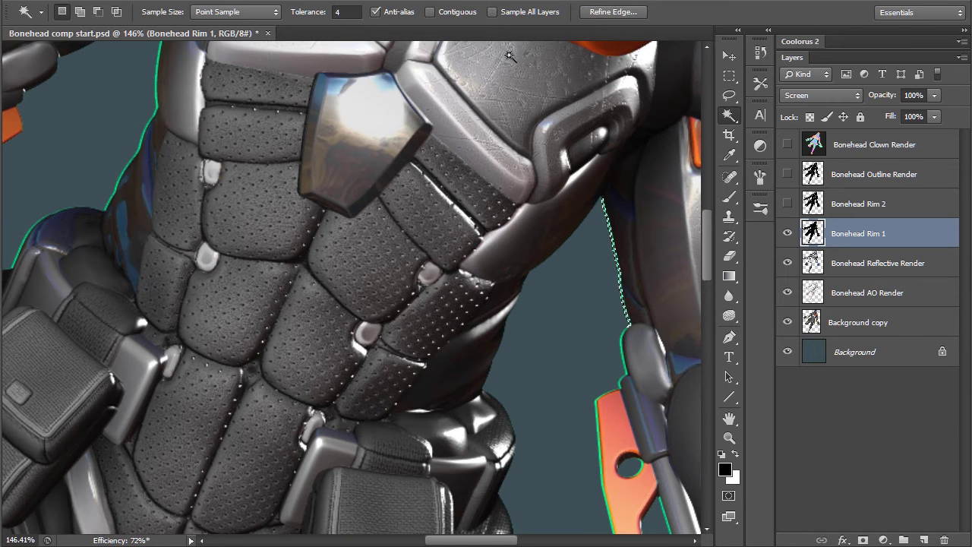
pyautogui.click(619, 260)
pyautogui.hotkey('ctrl', 'd')
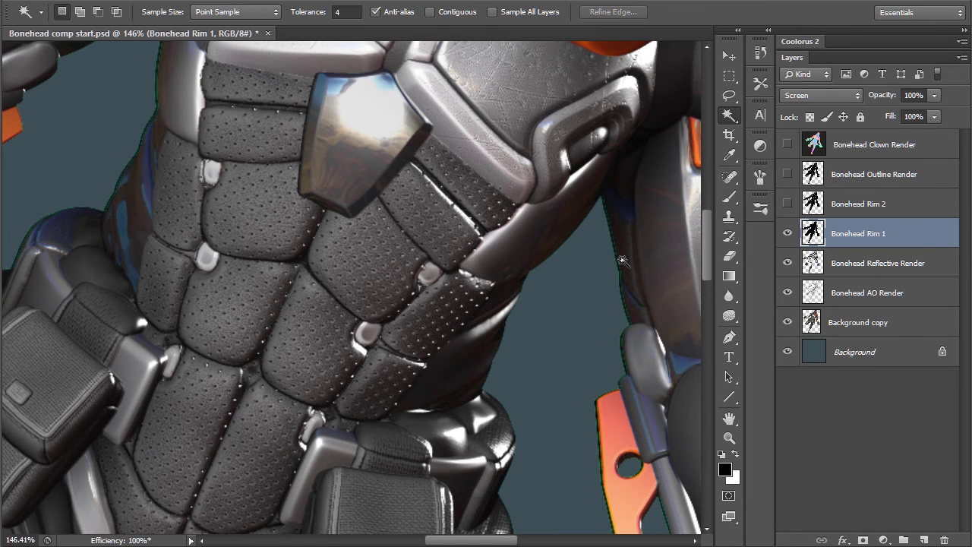
pyautogui.keyDown('alt'); pyautogui.scroll(-4, 624, 267); pyautogui.keyUp('alt')
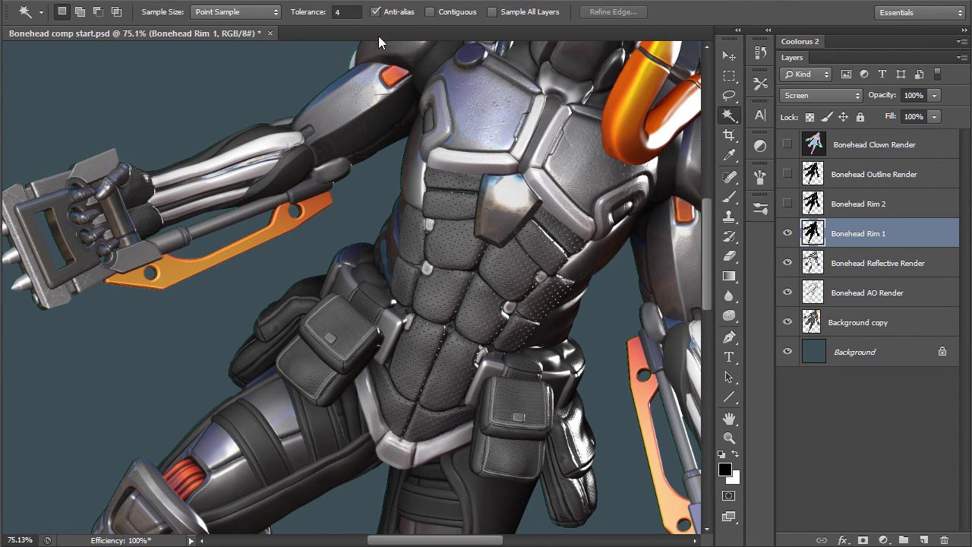
# Reselect the rim edges at tolerance 10, deselect, and show the Bonehead Rim 2 pass.
pyautogui.click(321, 13)
pyautogui.write('10')
pyautogui.click(626, 277)
pyautogui.keyDown('alt'); pyautogui.scroll(3, 627, 277); pyautogui.keyUp('alt')
pyautogui.keyDown('shift'); pyautogui.click(642, 288); pyautogui.keyUp('shift')
pyautogui.keyDown('shift'); pyautogui.click(641, 283); pyautogui.keyUp('shift')
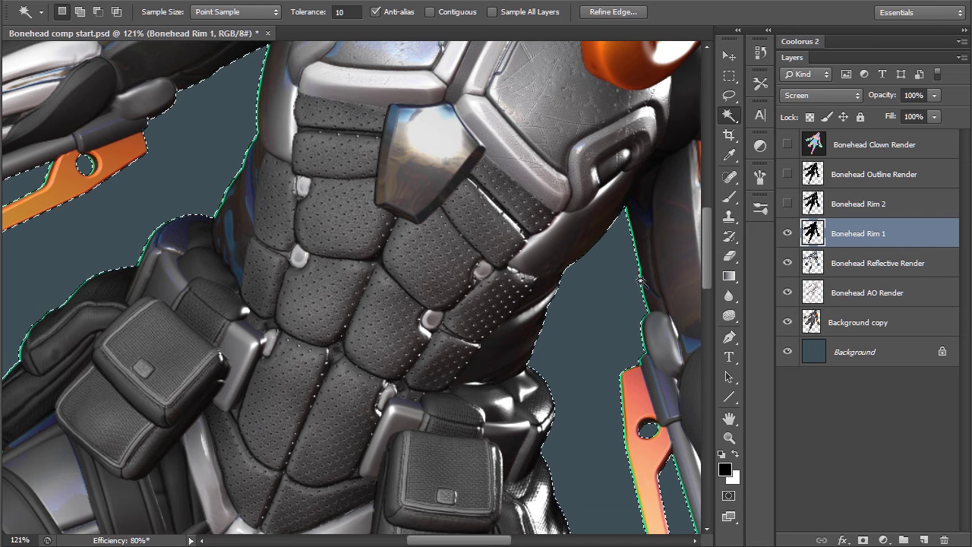
pyautogui.hotkey('ctrl', 'd')
pyautogui.keyDown('alt'); pyautogui.scroll(-5, 642, 280); pyautogui.keyUp('alt')
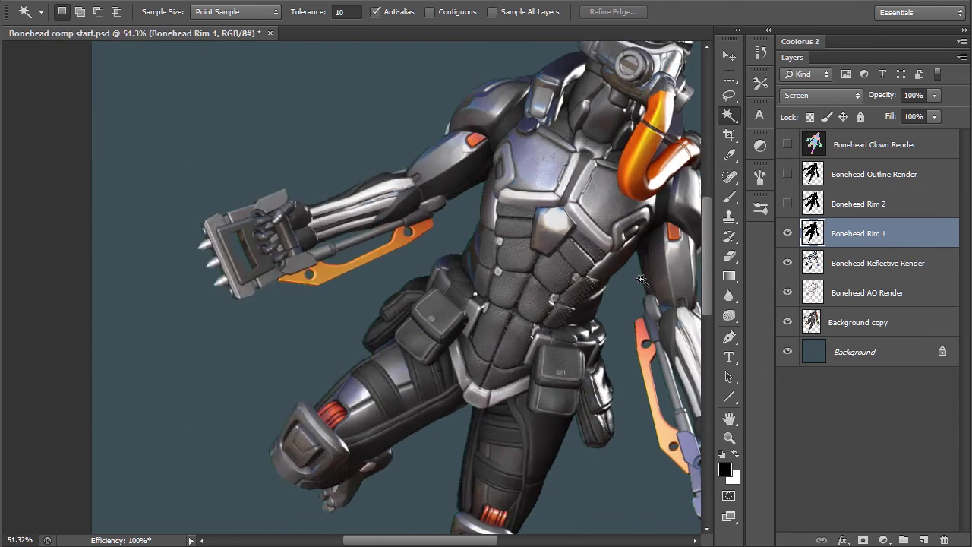
pyautogui.keyDown('alt'); pyautogui.scroll(-1, 642, 279); pyautogui.keyUp('alt')
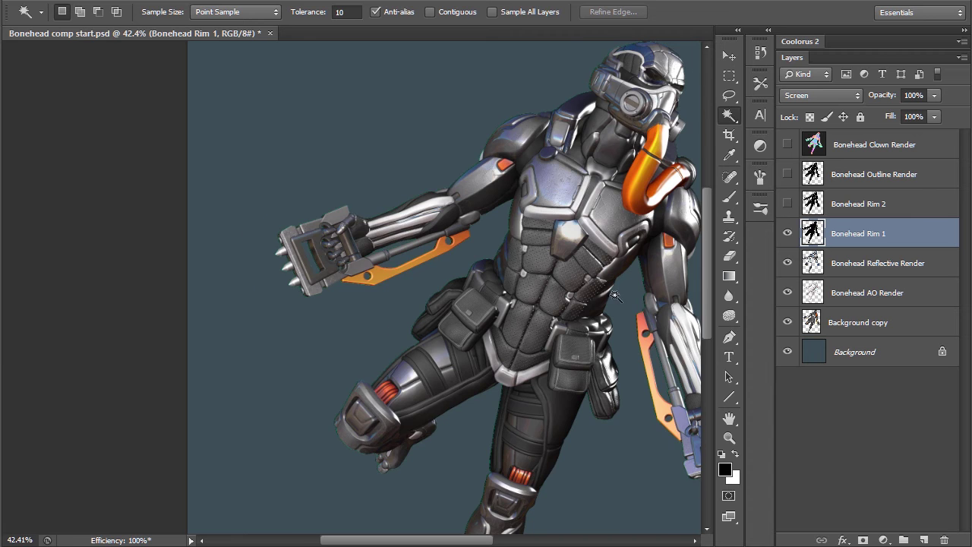
pyautogui.keyDown('alt'); pyautogui.scroll(4, 615, 295); pyautogui.keyUp('alt')
pyautogui.click(787, 204)
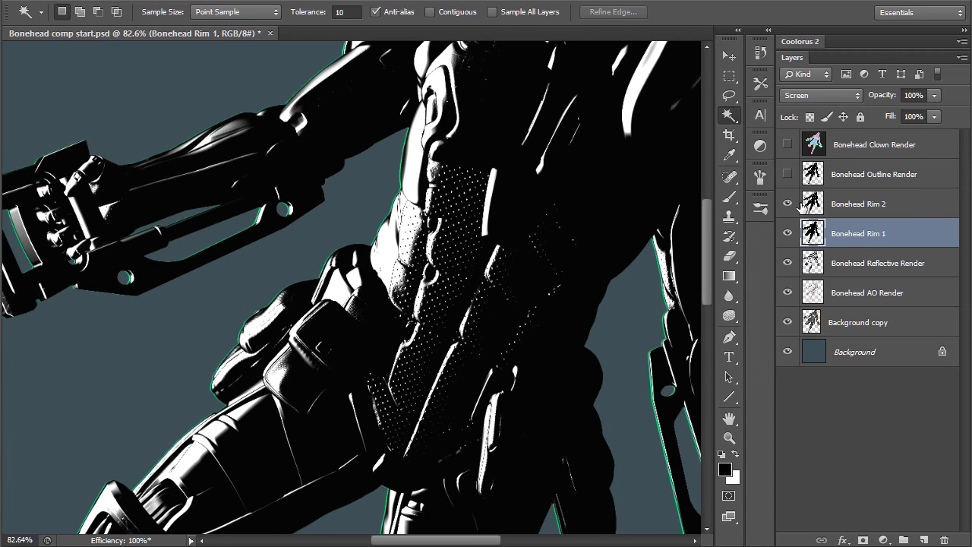
# Preview Bonehead Outline Render over the rim passes, then hide Outline Render and Rim 2 together.
pyautogui.click(845, 204)
pyautogui.click(659, 260)
pyautogui.keyDown('alt'); pyautogui.scroll(4, 655, 256); pyautogui.keyUp('alt')
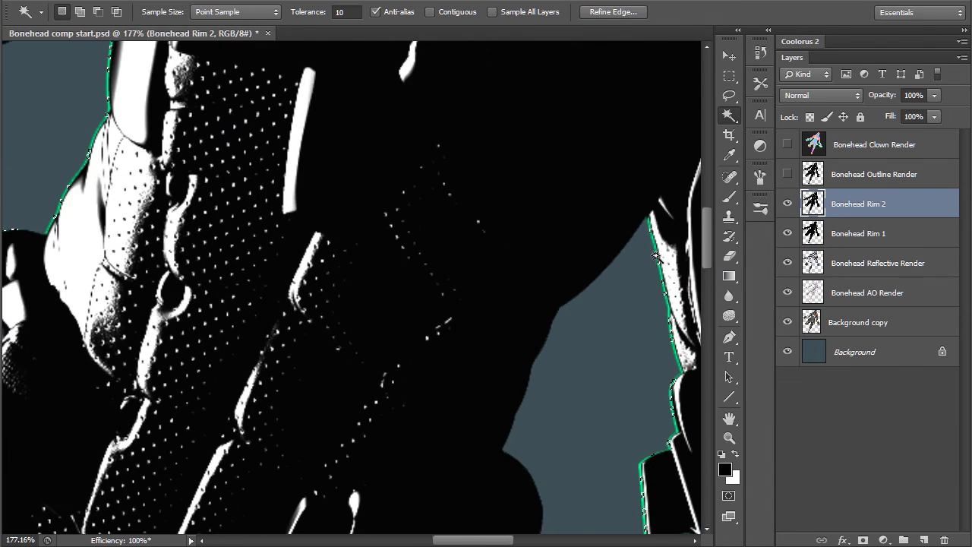
pyautogui.click(852, 174)
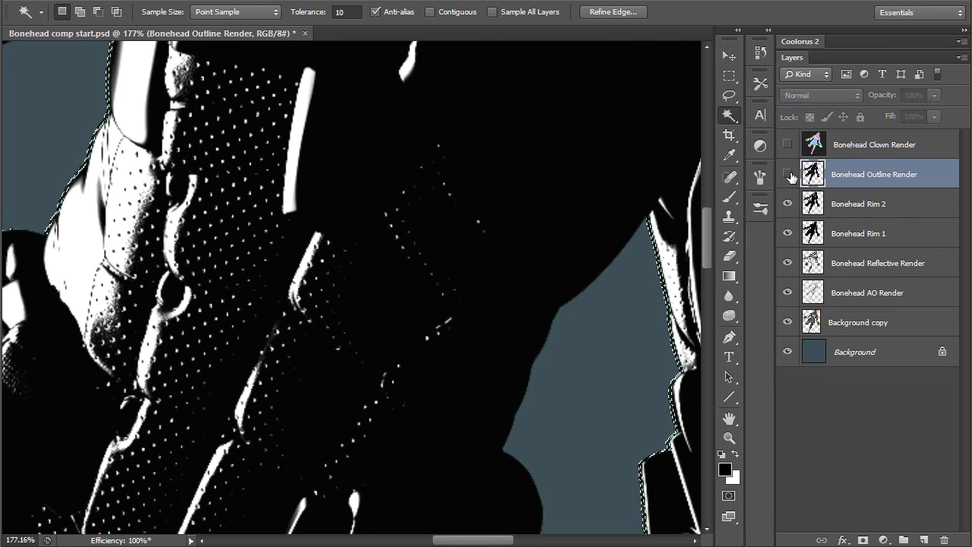
pyautogui.click(788, 174)
pyautogui.click(659, 259)
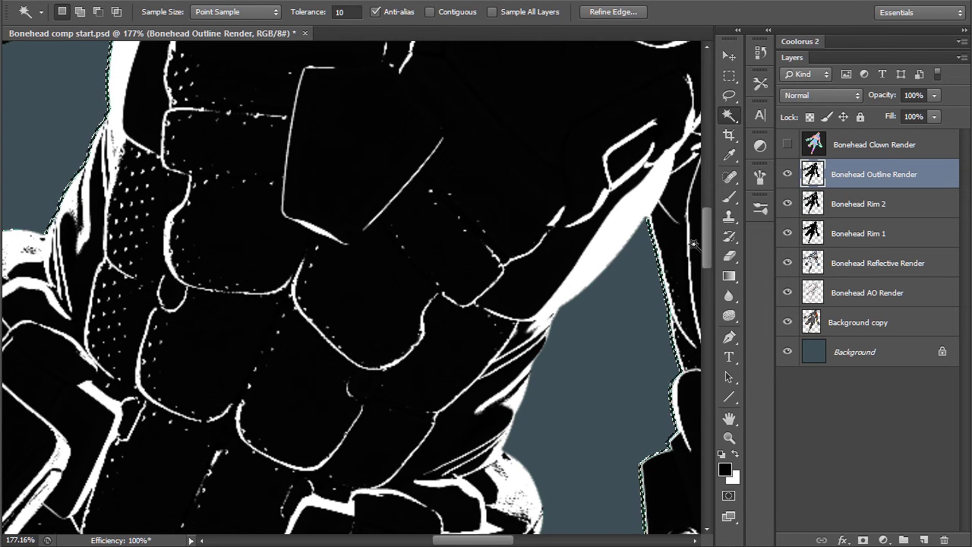
pyautogui.hotkey('ctrl', 'd')
pyautogui.moveTo(788, 174); pyautogui.dragTo(790, 203)
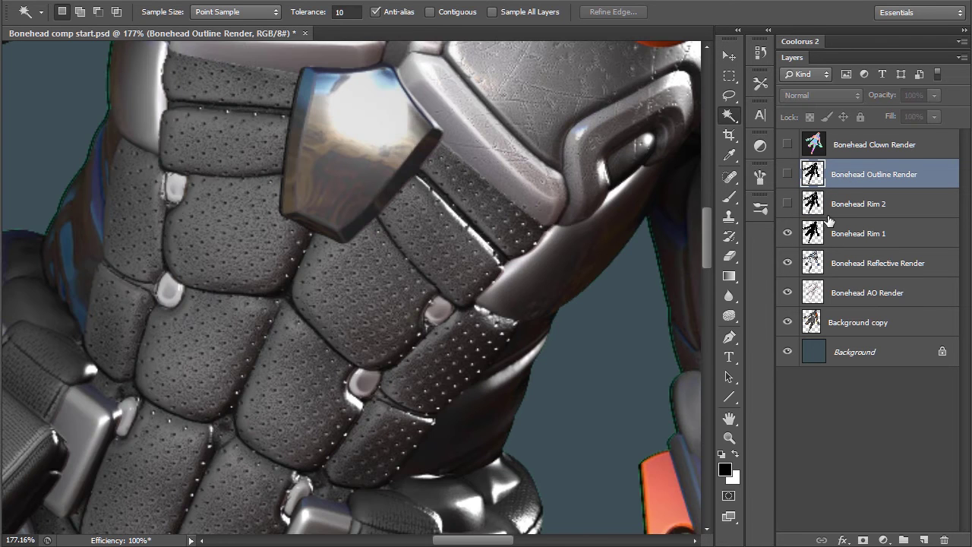
pyautogui.keyDown('alt'); pyautogui.scroll(-9, 658, 287); pyautogui.keyUp('alt')
pyautogui.moveTo(602, 291)
pyautogui.mouseDown()
pyautogui.moveTo(570, 275)
pyautogui.moveTo(599, 291)
pyautogui.mouseUp()
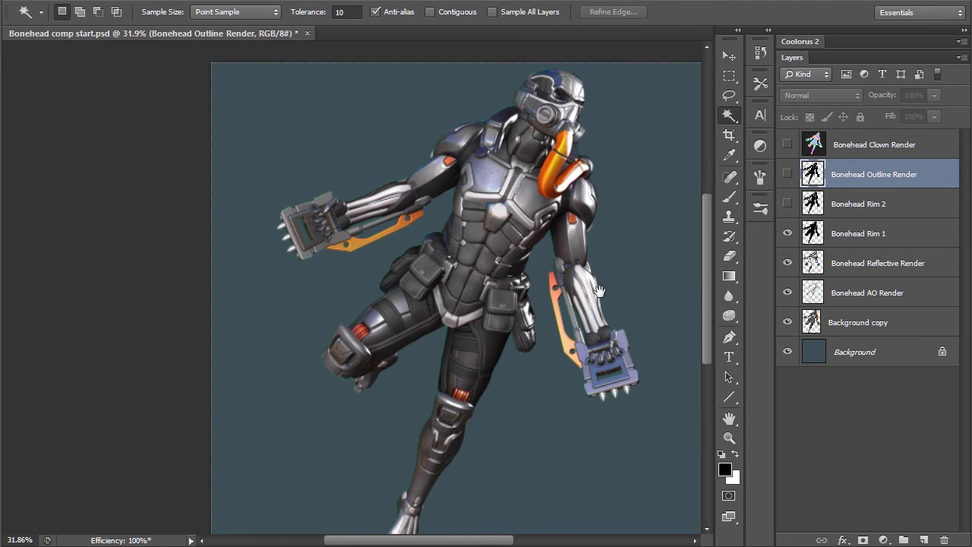
# Apply Levels to Bonehead Rim 1, nudging the highlights and setting midtone gamma 0.45.
pyautogui.click(885, 232)
pyautogui.hotkey('ctrl', 'l')
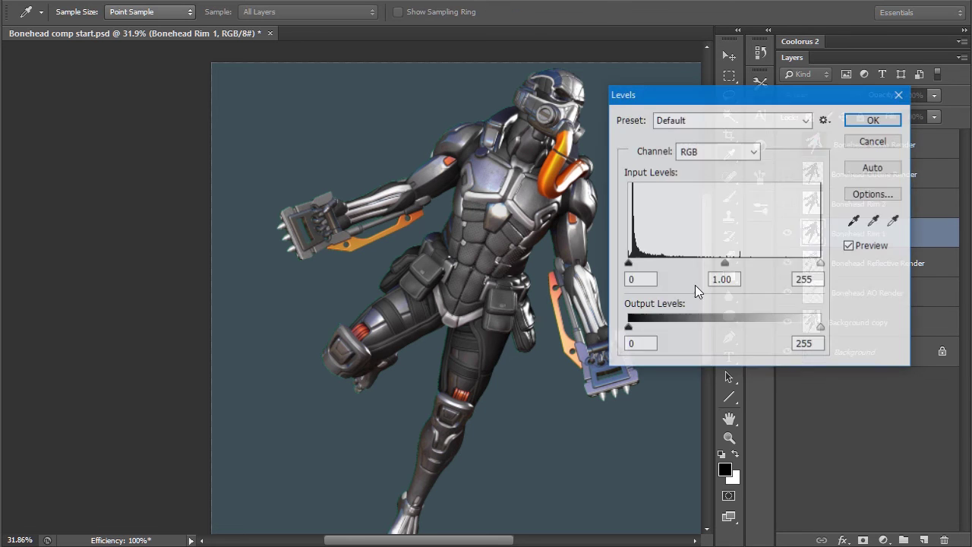
pyautogui.moveTo(828, 91); pyautogui.dragTo(887, 90)
pyautogui.moveTo(877, 262)
pyautogui.mouseDown()
pyautogui.moveTo(787, 257)
pyautogui.moveTo(879, 258)
pyautogui.mouseUp()
pyautogui.moveTo(763, 261); pyautogui.dragTo(827, 260)
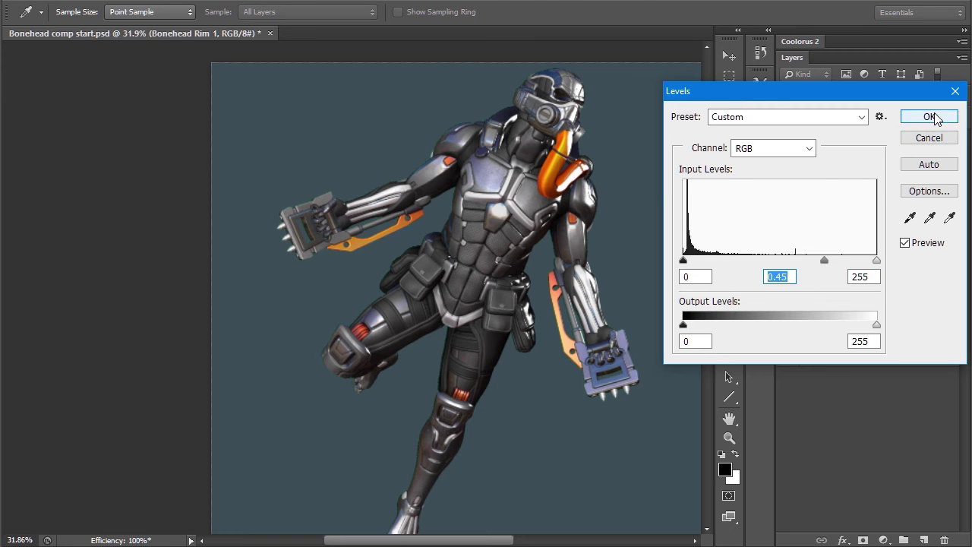
pyautogui.click(932, 118)
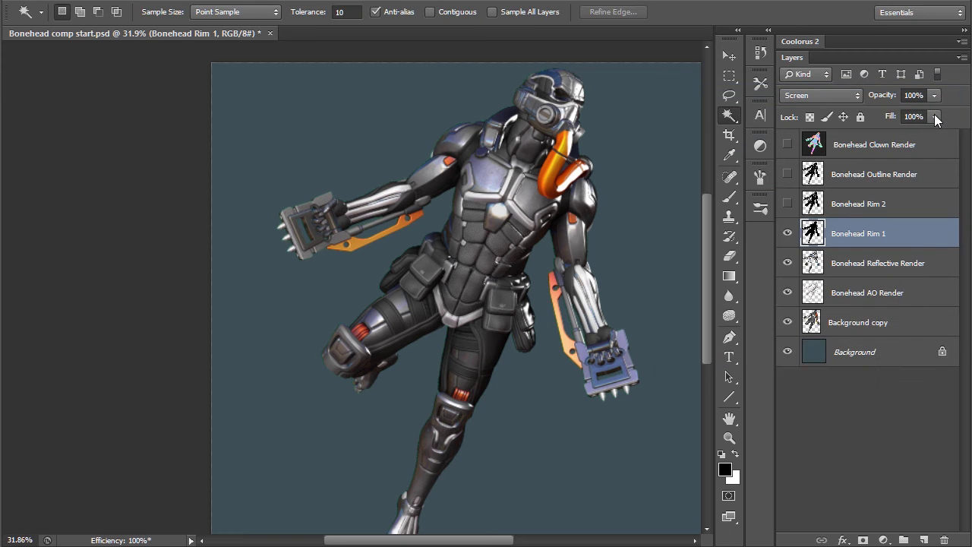
# Show Bonehead Rim 2 in Screen blend mode and zoom in on the edges.
pyautogui.click(901, 211)
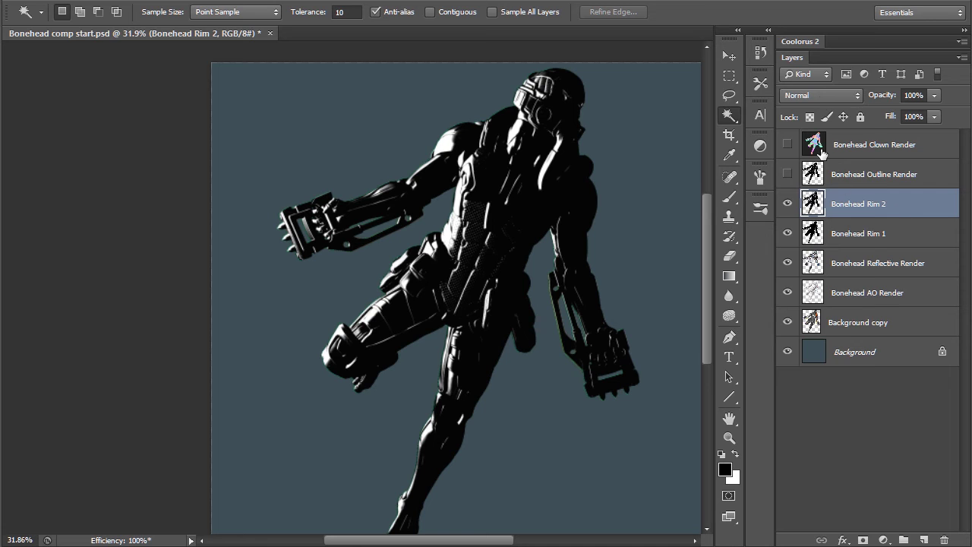
pyautogui.click(821, 95)
pyautogui.click(835, 231)
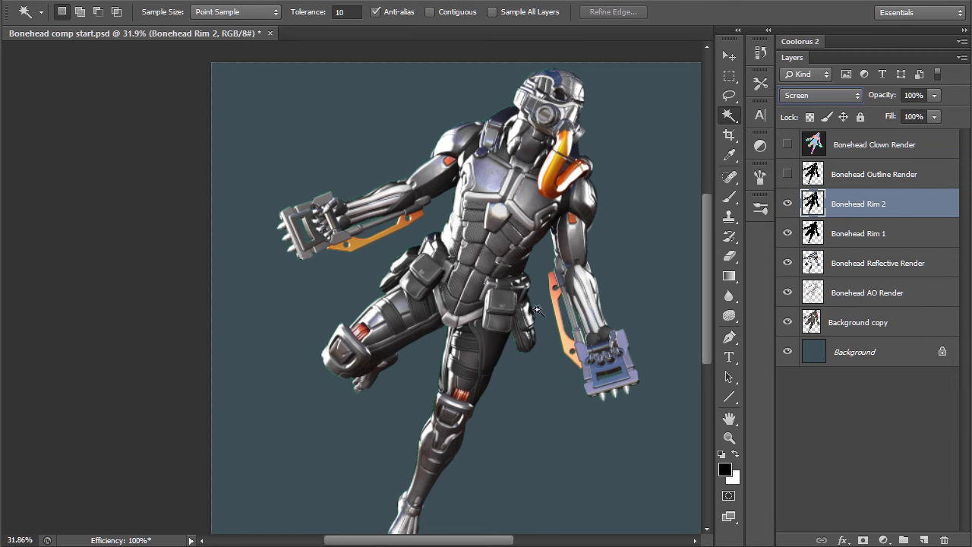
pyautogui.keyDown('alt'); pyautogui.scroll(3, 559, 316); pyautogui.keyUp('alt')
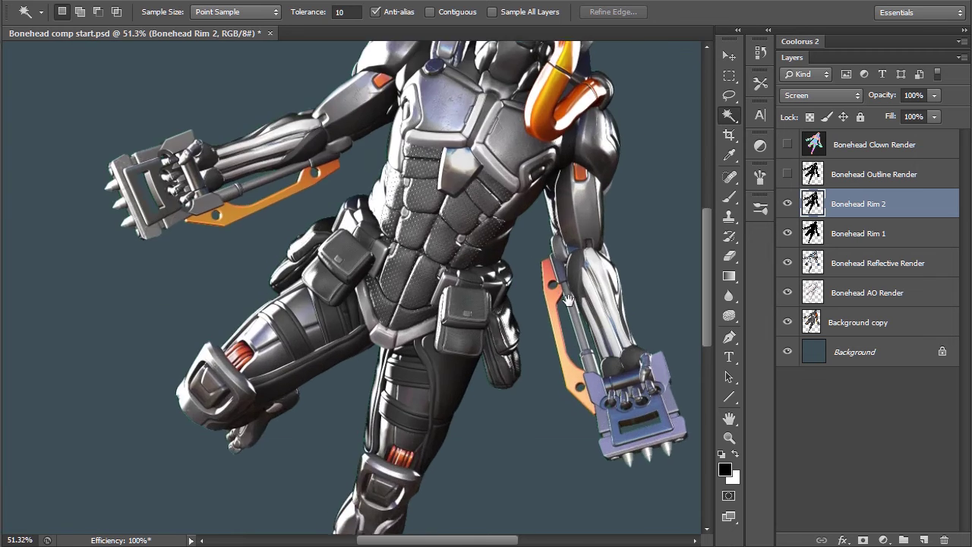
pyautogui.keyDown('alt'); pyautogui.scroll(5, 595, 340); pyautogui.keyUp('alt')
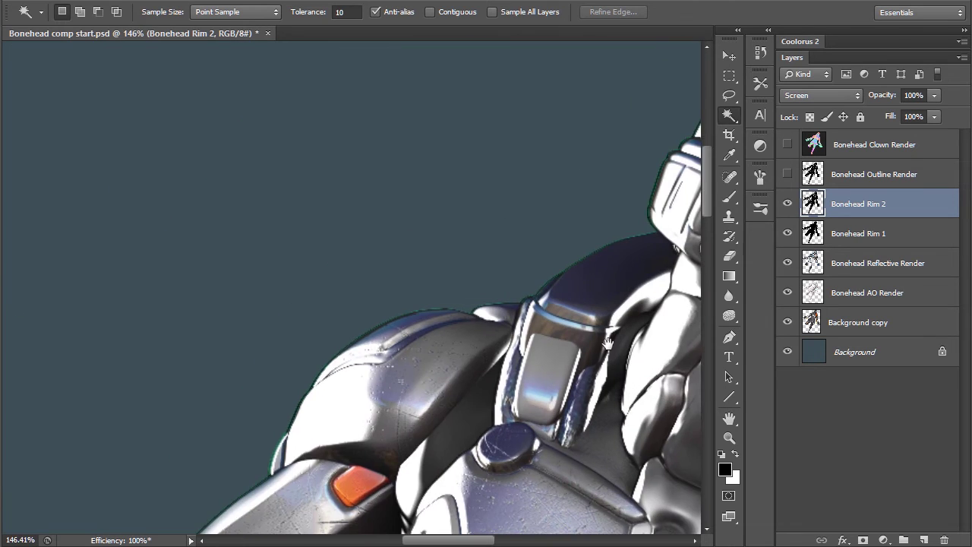
pyautogui.keyDown('alt'); pyautogui.scroll(3, 641, 237); pyautogui.keyUp('alt')
# Test-select the background beside the shoulder edge with Rim 2 hidden and Rim 1 active.
pyautogui.click(641, 236)
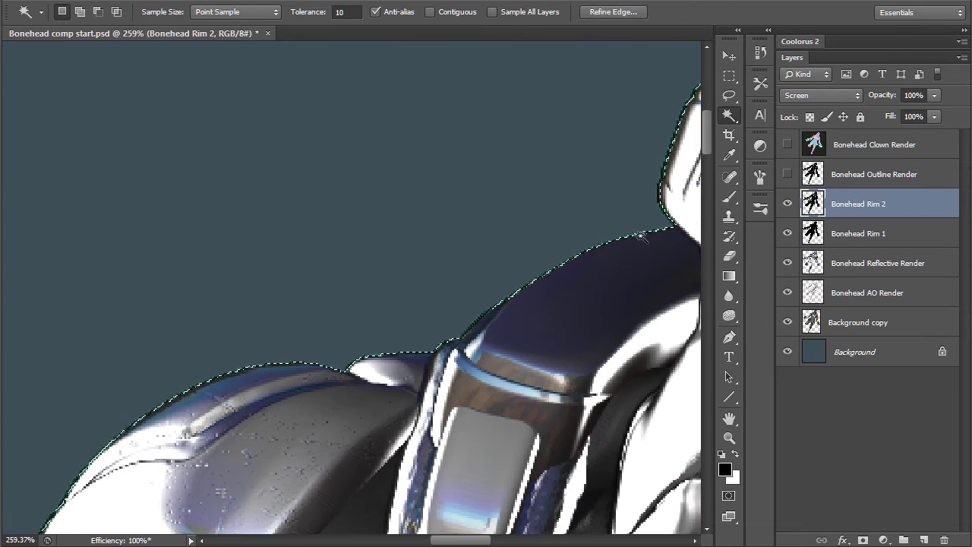
pyautogui.hotkey('ctrl', 'd')
pyautogui.hotkey('ctrl', ',')
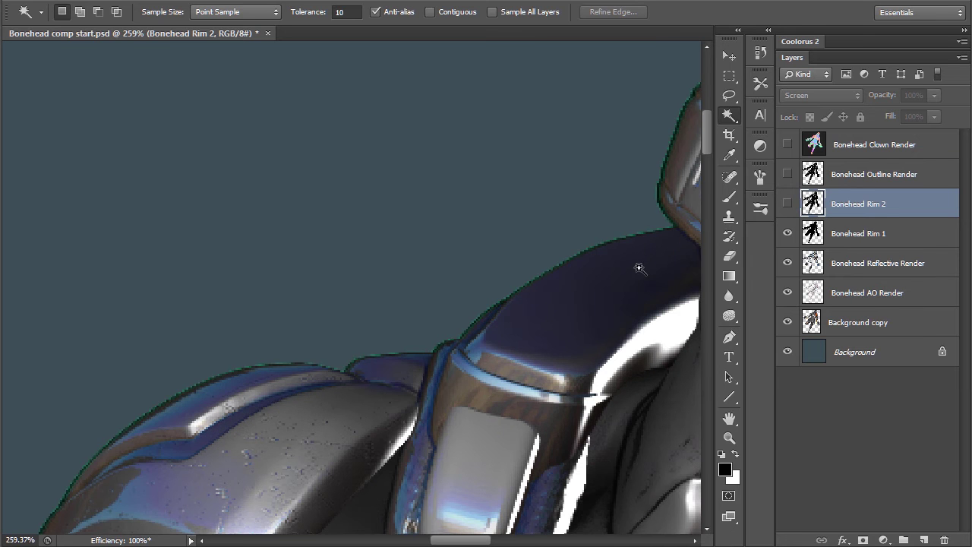
pyautogui.hotkey('alt', '[')
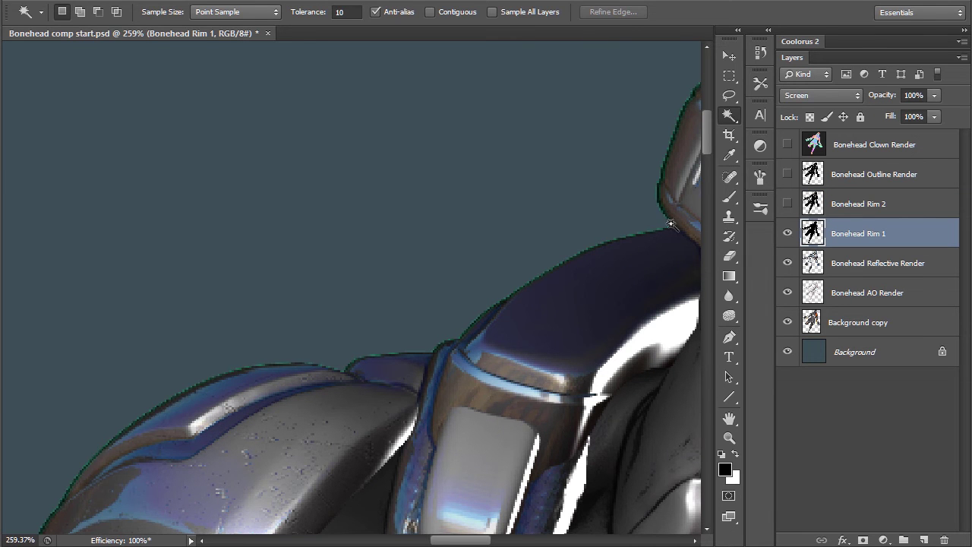
pyautogui.click(670, 223)
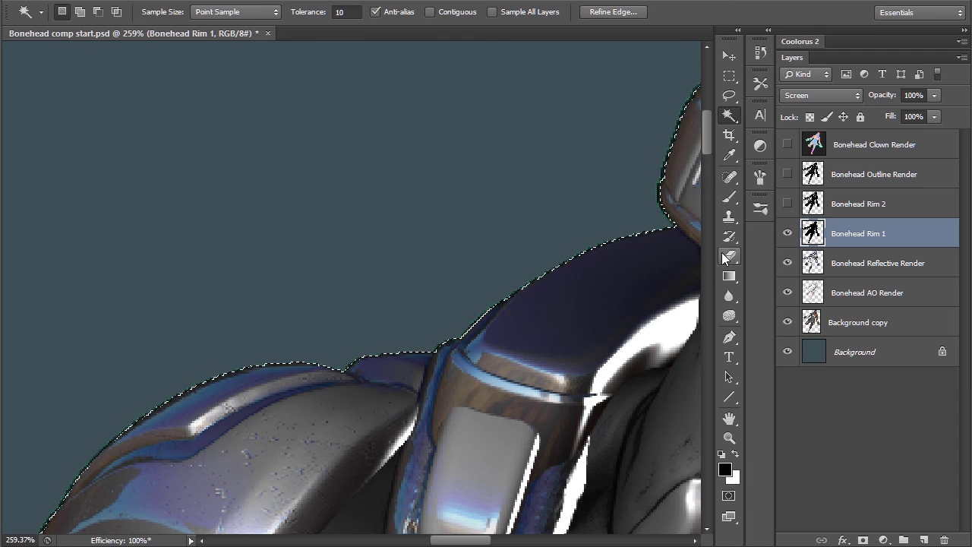
pyautogui.hotkey('shift', '-')
# Step through the pass layers, then show Bonehead Rim 2 again and make it active.
pyautogui.click(857, 263)
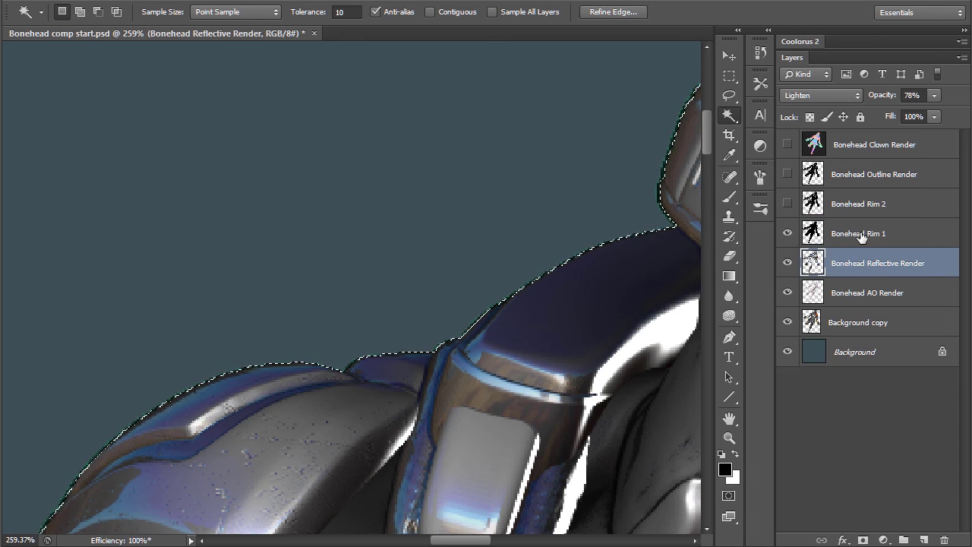
pyautogui.click(863, 233)
pyautogui.click(867, 205)
pyautogui.click(861, 290)
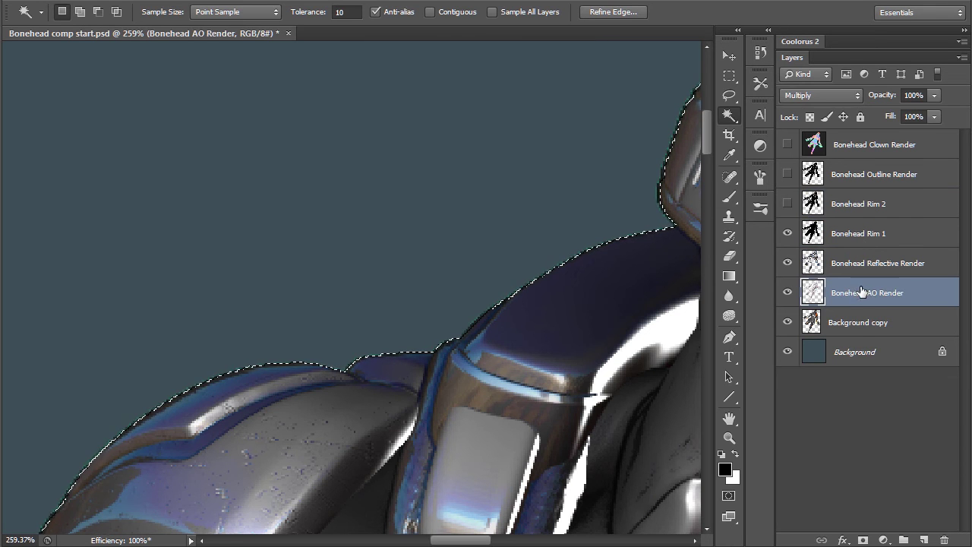
pyautogui.click(862, 322)
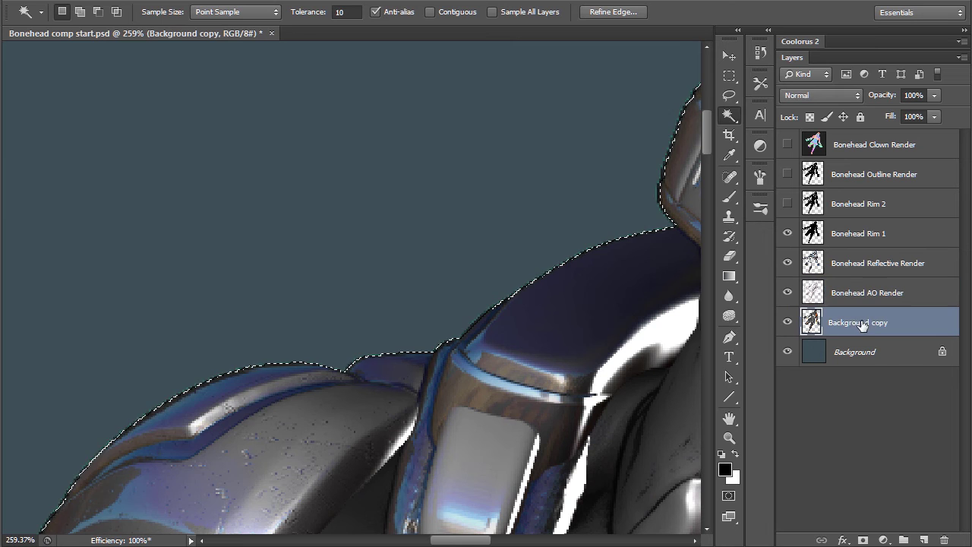
pyautogui.click(858, 235)
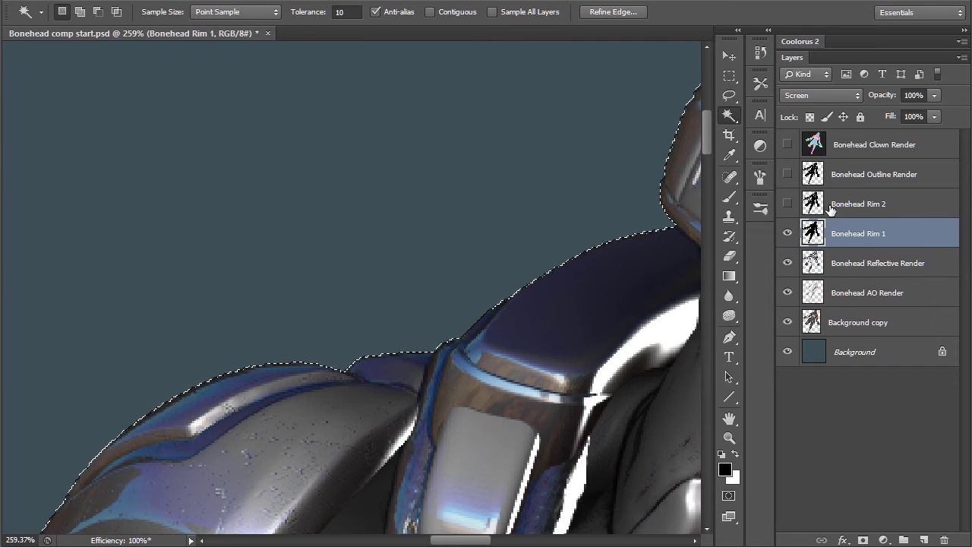
pyautogui.click(788, 203)
pyautogui.click(875, 212)
# Centre the whole robot and toggle Bonehead Rim 2 off and on to compare.
pyautogui.keyDown('alt'); pyautogui.scroll(-5, 672, 309); pyautogui.keyUp('alt')
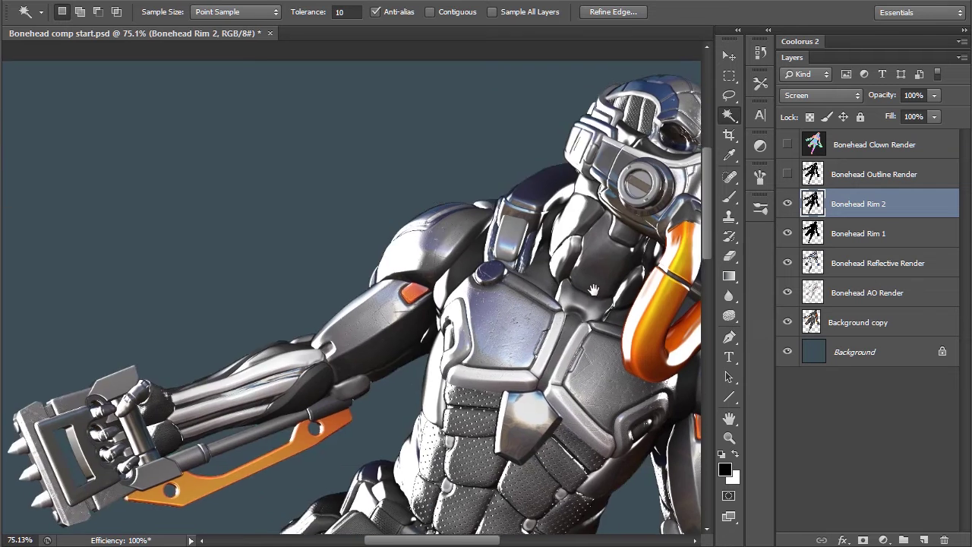
pyautogui.keyDown('alt'); pyautogui.scroll(-4, 594, 290); pyautogui.keyUp('alt')
pyautogui.moveTo(606, 311); pyautogui.dragTo(552, 217)
pyautogui.click(788, 203)
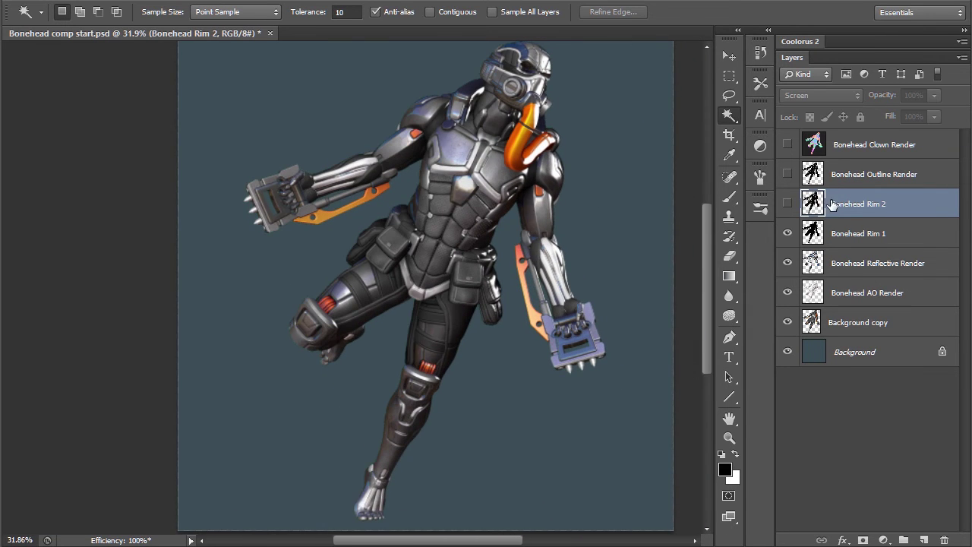
pyautogui.hotkey('ctrl', ',')
pyautogui.keyDown('alt'); pyautogui.scroll(-1, 779, 239); pyautogui.keyUp('alt')
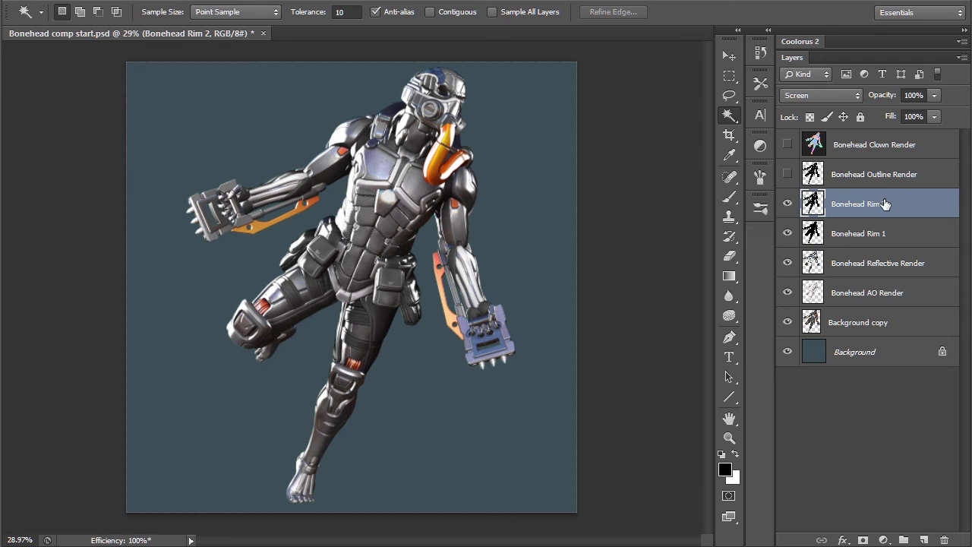
# Apply Levels to Bonehead Rim 2, redoing it to darken the midtones to 0.41.
pyautogui.hotkey('ctrl', 'l')
pyautogui.moveTo(781, 261); pyautogui.dragTo(825, 260)
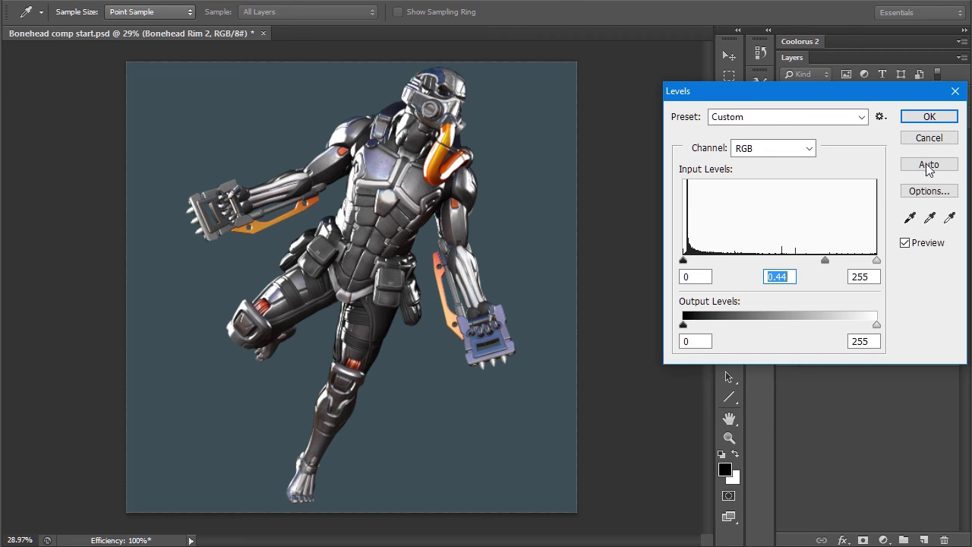
pyautogui.click(930, 118)
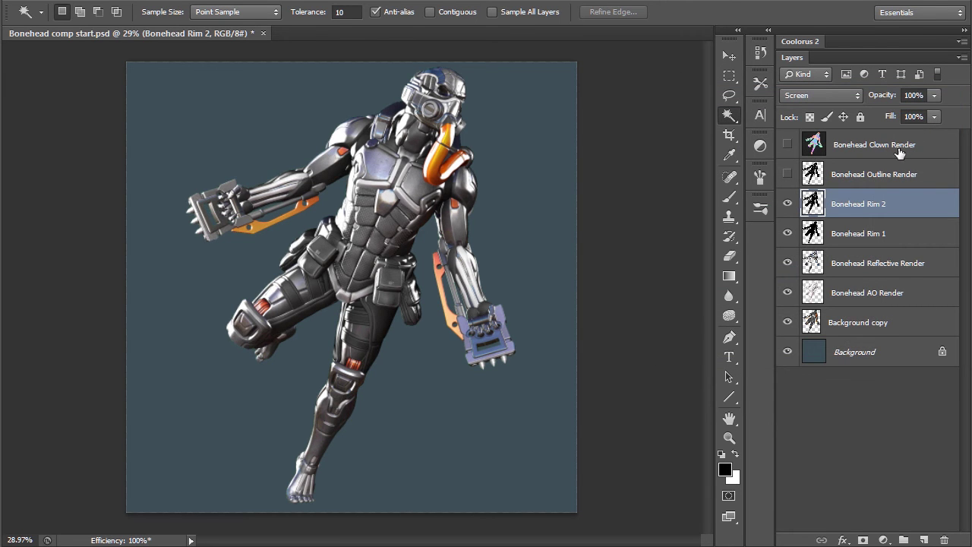
pyautogui.hotkey('ctrl', 'l')
pyautogui.moveTo(782, 264); pyautogui.dragTo(828, 260)
pyautogui.click(930, 118)
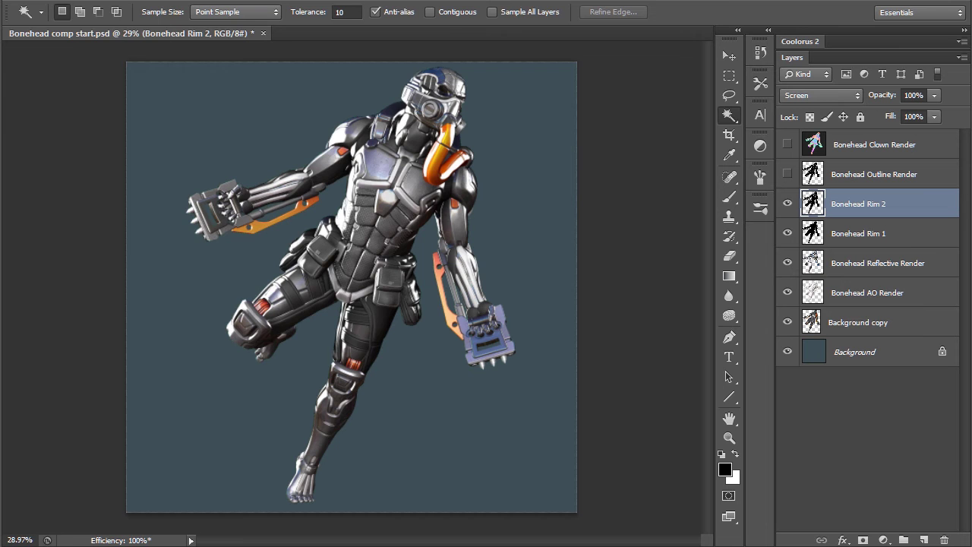
pyautogui.click(110, 0)
# Colorize Bonehead Rim 2 via Hue/Saturation at Hue 187, Saturation 100, Lightness -37.
pyautogui.moveTo(134, 28)
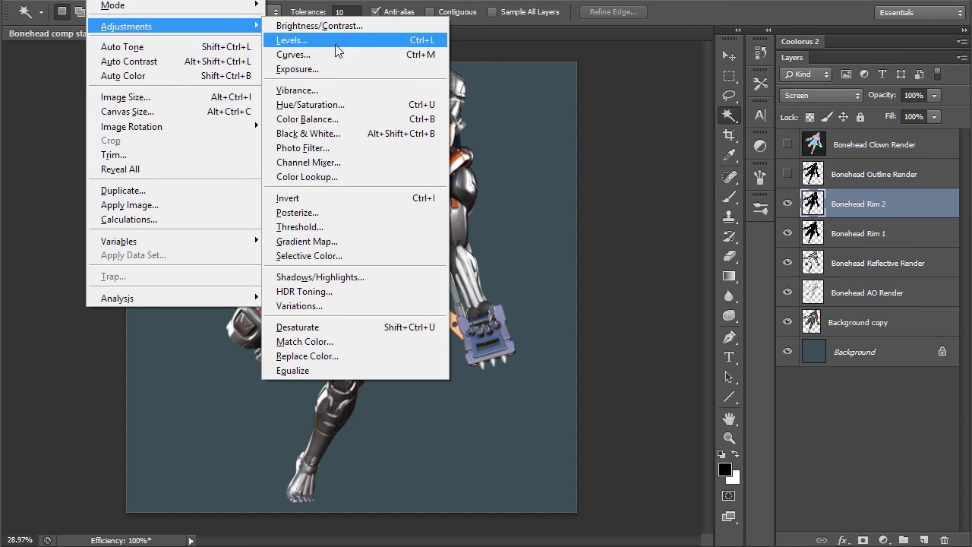
pyautogui.click(337, 103)
pyautogui.moveTo(925, 151); pyautogui.dragTo(740, 175)
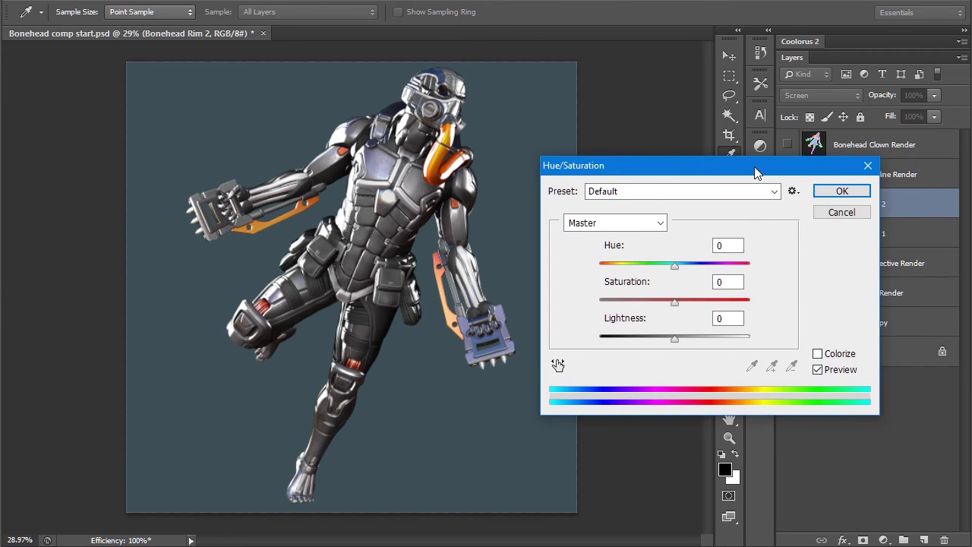
pyautogui.click(818, 353)
pyautogui.moveTo(638, 302); pyautogui.dragTo(710, 300)
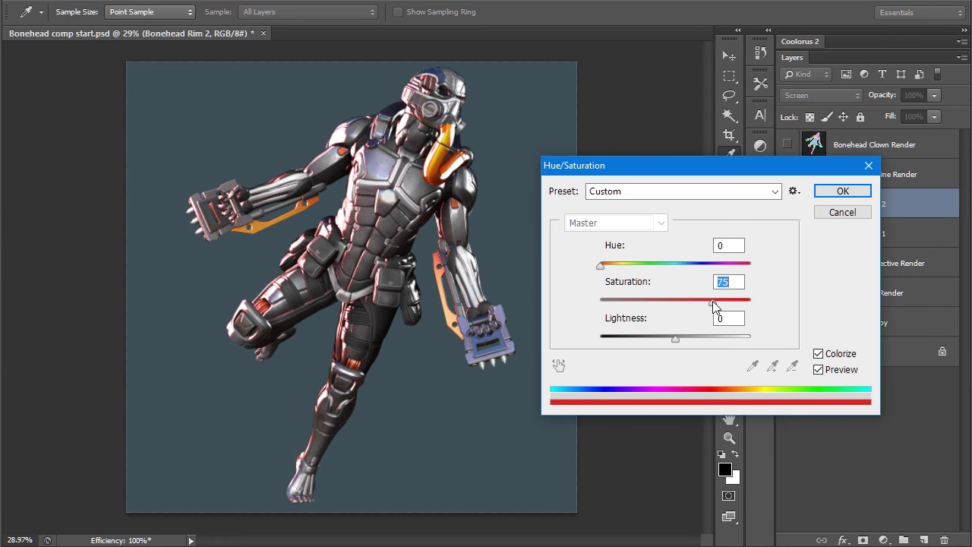
pyautogui.moveTo(675, 338); pyautogui.dragTo(648, 332)
pyautogui.moveTo(611, 267); pyautogui.dragTo(678, 270)
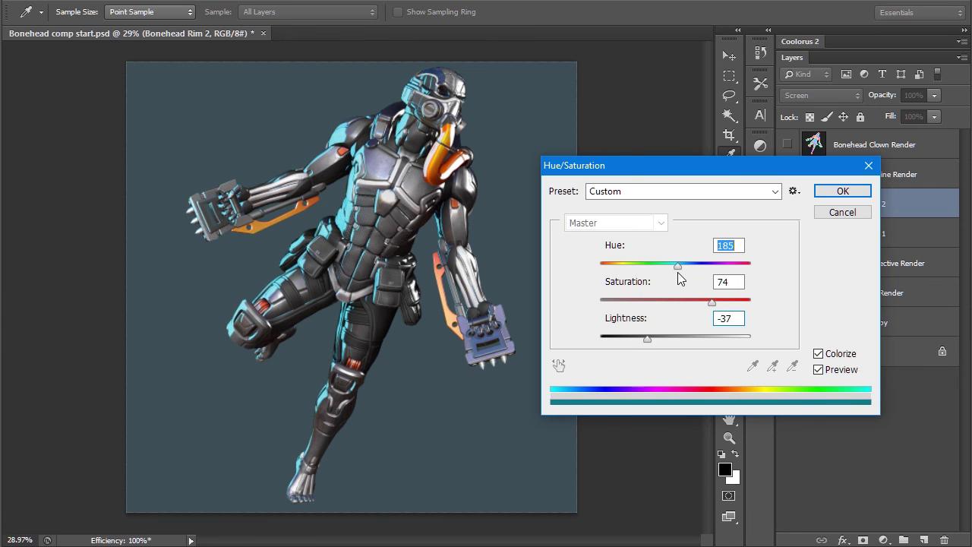
pyautogui.moveTo(713, 302); pyautogui.dragTo(747, 301)
pyautogui.moveTo(648, 341); pyautogui.dragTo(657, 324)
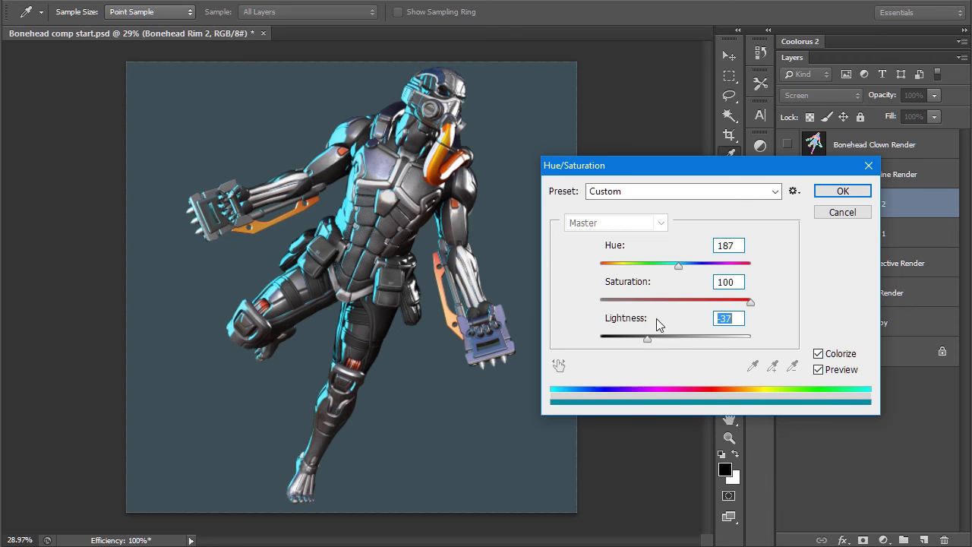
pyautogui.click(843, 191)
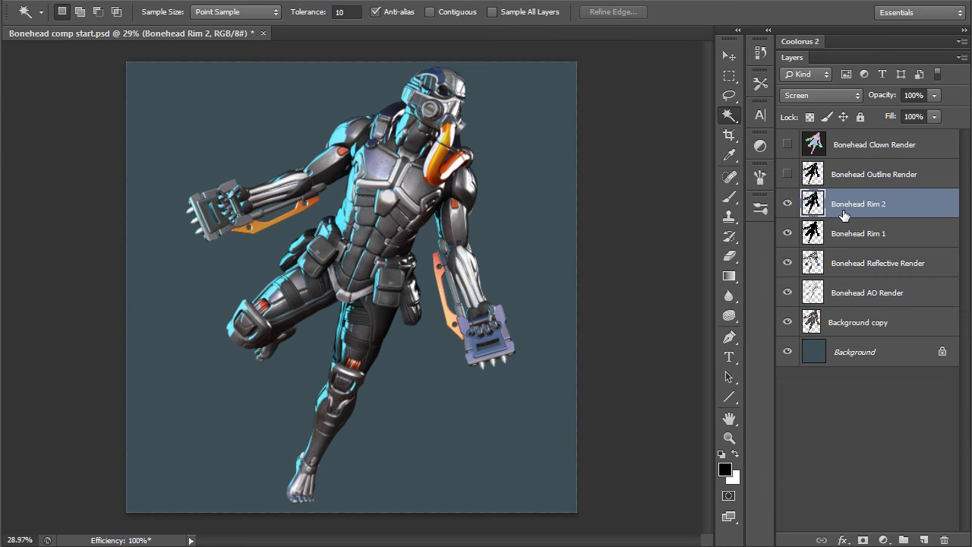
# Apply Levels to the cyan Rim 2 with black input 77 and midtone 0.95.
pyautogui.hotkey('ctrl', 'l')
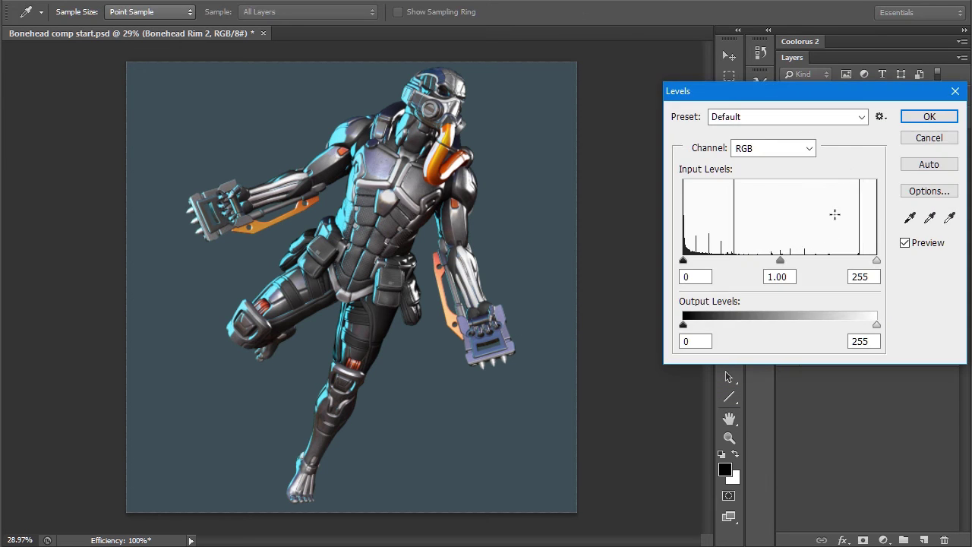
pyautogui.moveTo(790, 263)
pyautogui.mouseDown()
pyautogui.moveTo(773, 262)
pyautogui.moveTo(786, 262)
pyautogui.moveTo(780, 267)
pyautogui.mouseUp()
pyautogui.moveTo(876, 260)
pyautogui.mouseDown()
pyautogui.moveTo(841, 260)
pyautogui.moveTo(892, 249)
pyautogui.mouseUp()
pyautogui.moveTo(685, 262); pyautogui.dragTo(743, 263)
pyautogui.click(928, 117)
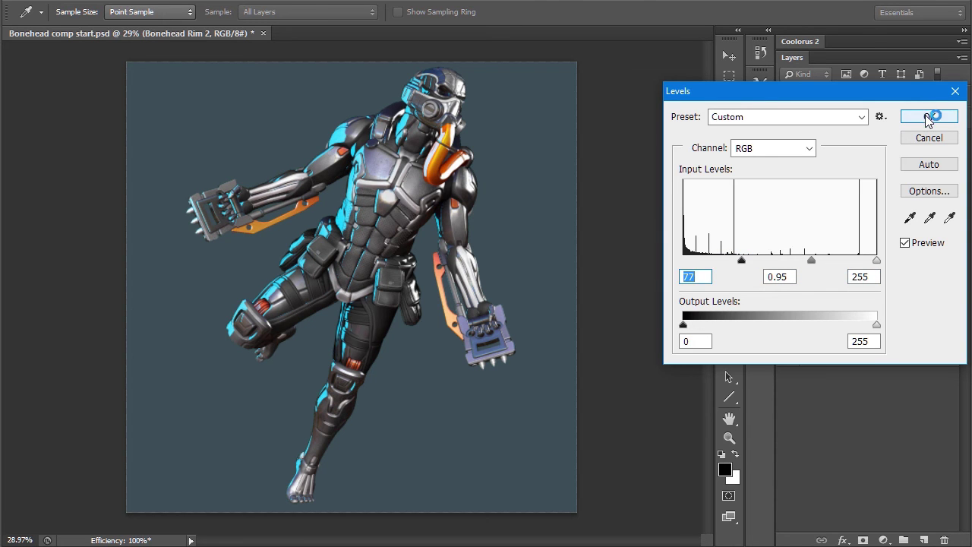
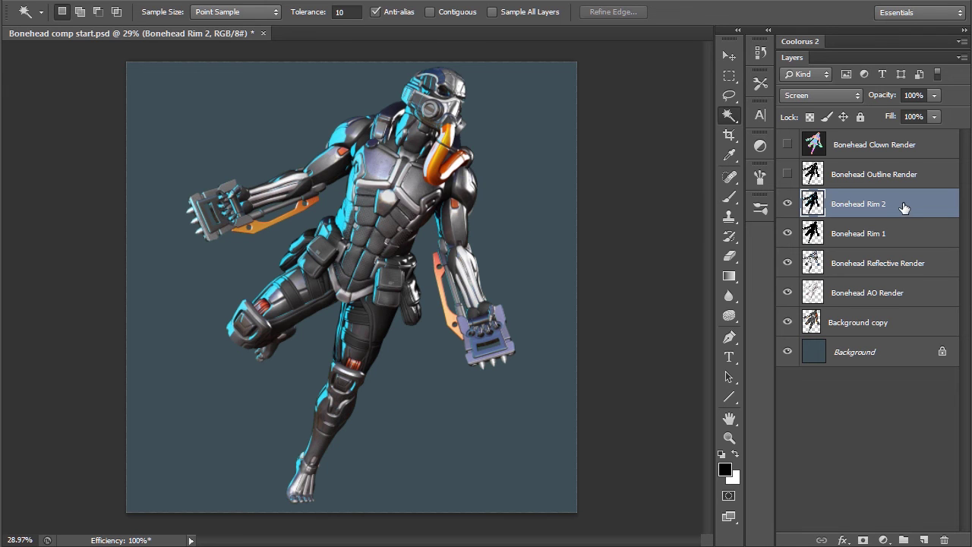
# Dim Bonehead Rim 2 and Rim 1, compare Reflective Render on/off, then show and select Bonehead Outline Render.
pyautogui.moveTo(883, 99); pyautogui.dragTo(868, 79)
pyautogui.click(910, 241)
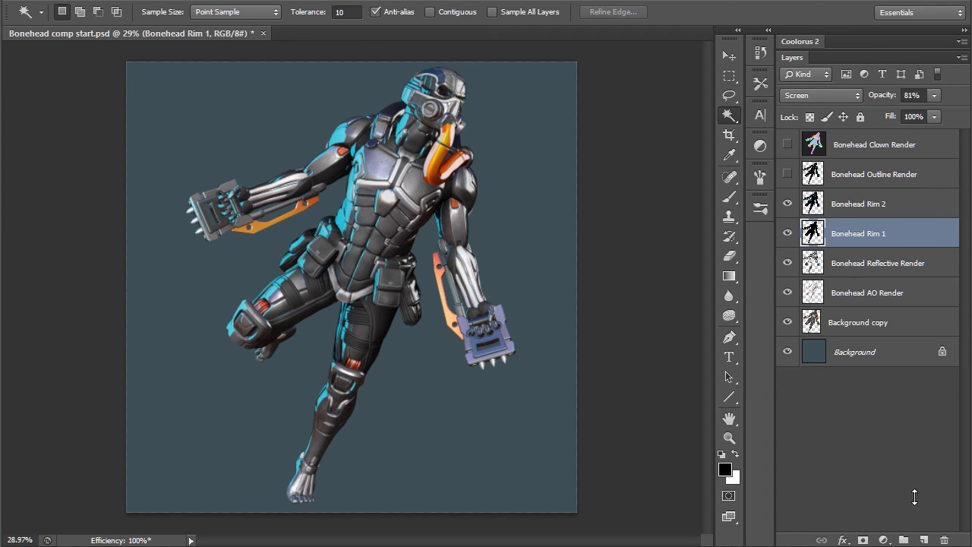
pyautogui.click(873, 264)
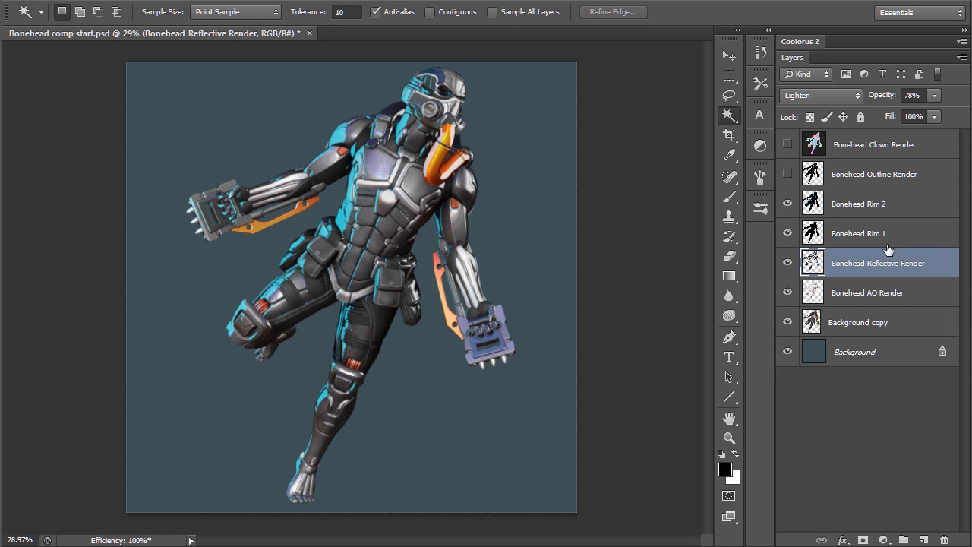
pyautogui.hotkey('ctrl', ',')
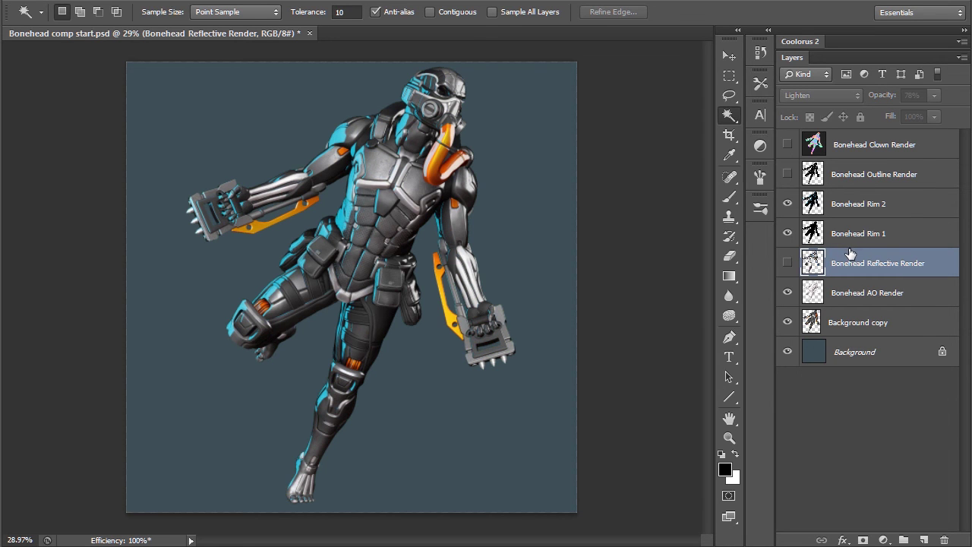
pyautogui.hotkey('ctrl', ',')
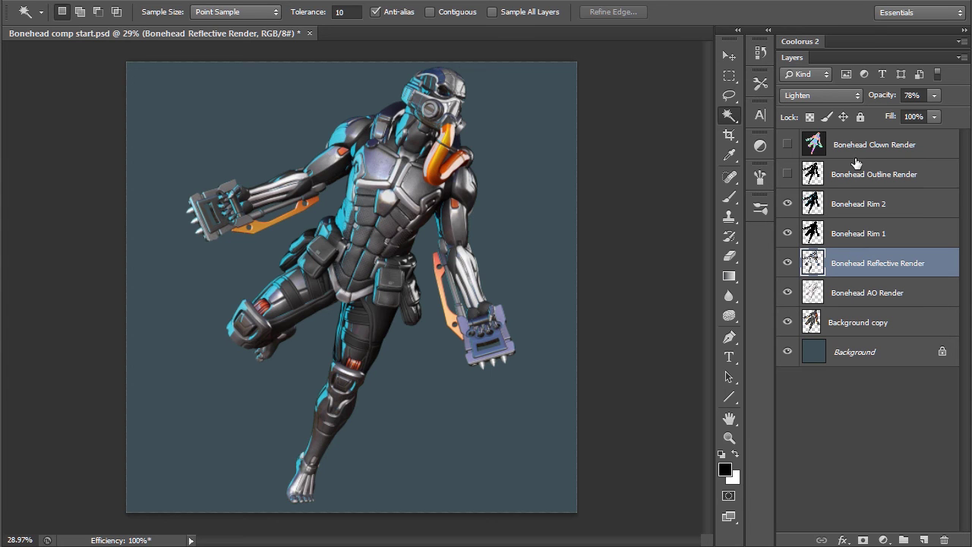
pyautogui.click(788, 175)
pyautogui.click(845, 181)
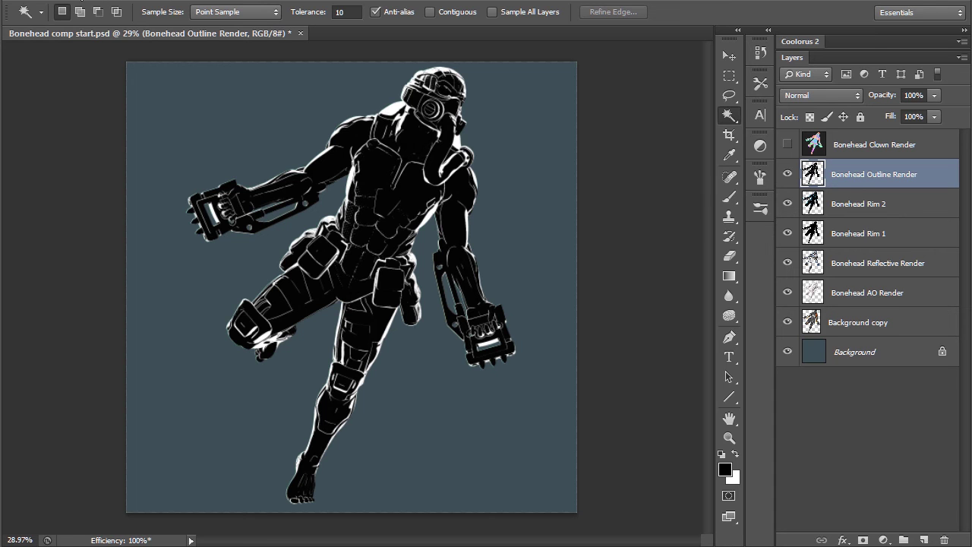
# Invert the Bonehead Outline Render layer and set its blend mode to Multiply.
pyautogui.hotkey('alt', 'i')
pyautogui.hotkey('alt', 'i')
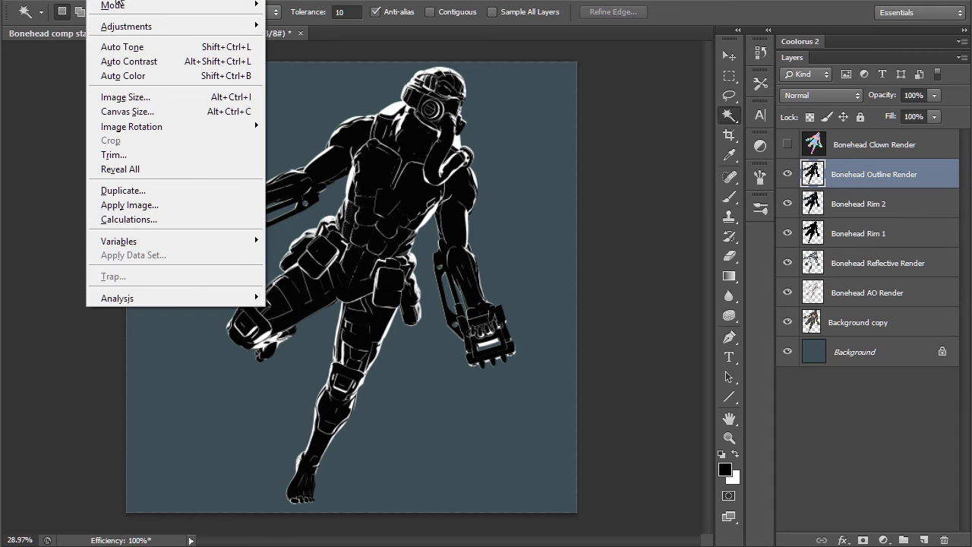
pyautogui.moveTo(118, 26)
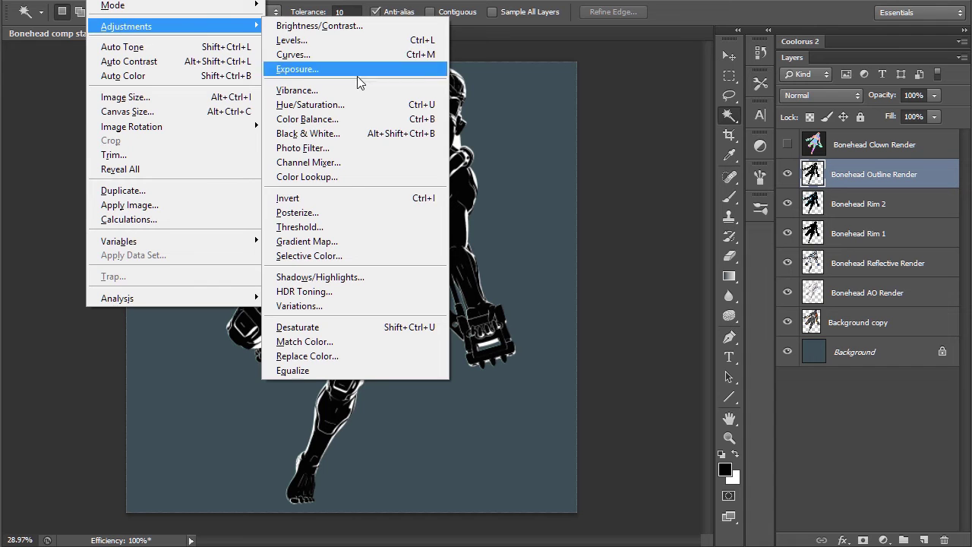
pyautogui.click(344, 200)
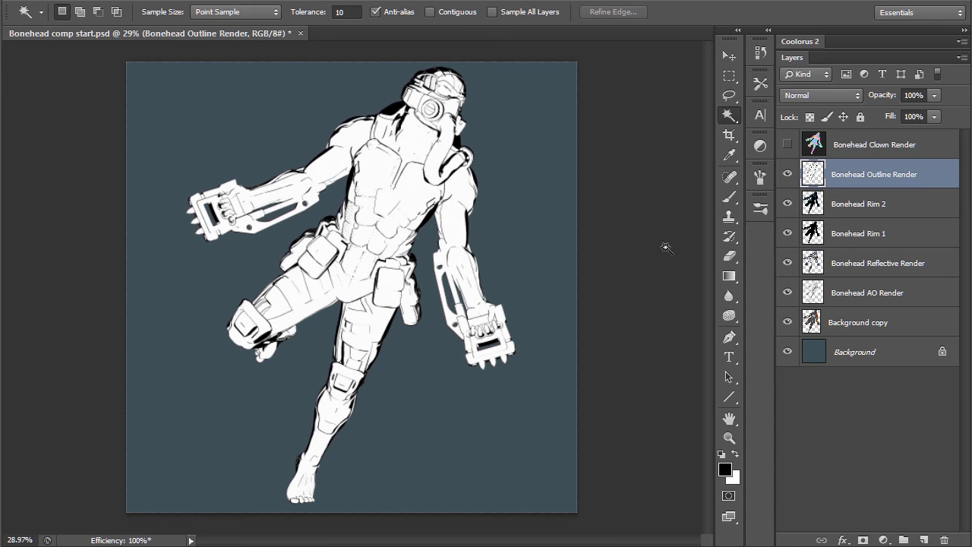
pyautogui.click(840, 94)
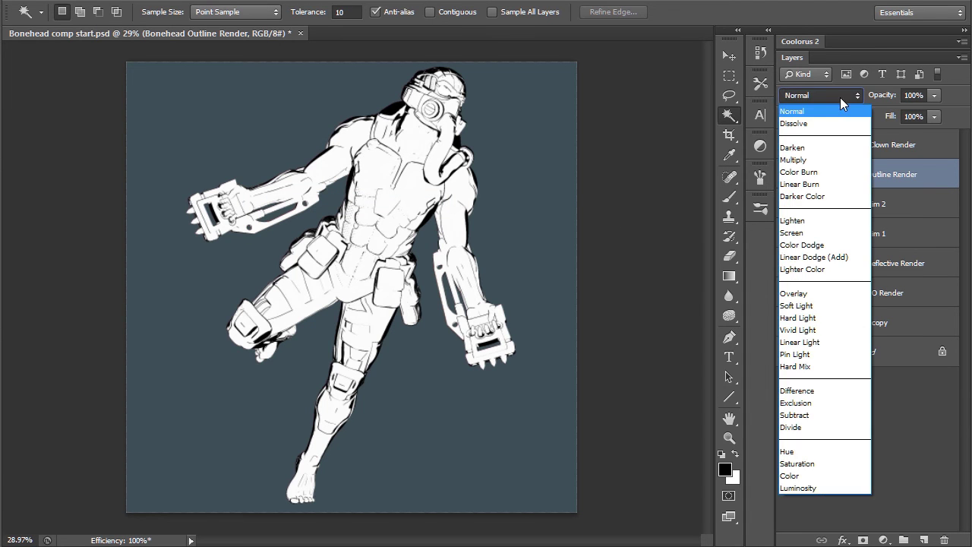
pyautogui.click(834, 161)
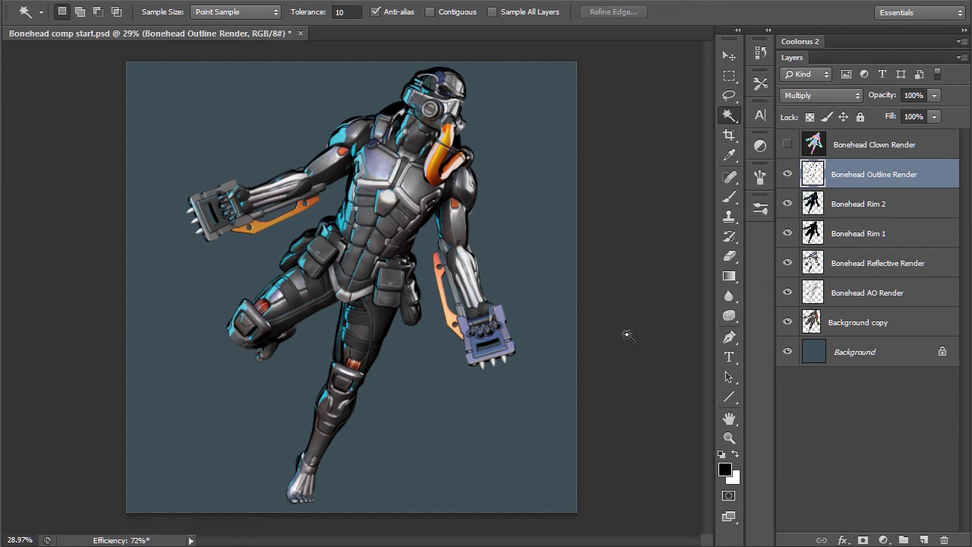
# Zoom into the chest and toggle the outline layer to compare the dark edge outlines.
pyautogui.keyDown('alt'); pyautogui.scroll(2, 626, 335); pyautogui.keyUp('alt')
pyautogui.moveTo(558, 282); pyautogui.dragTo(646, 347)
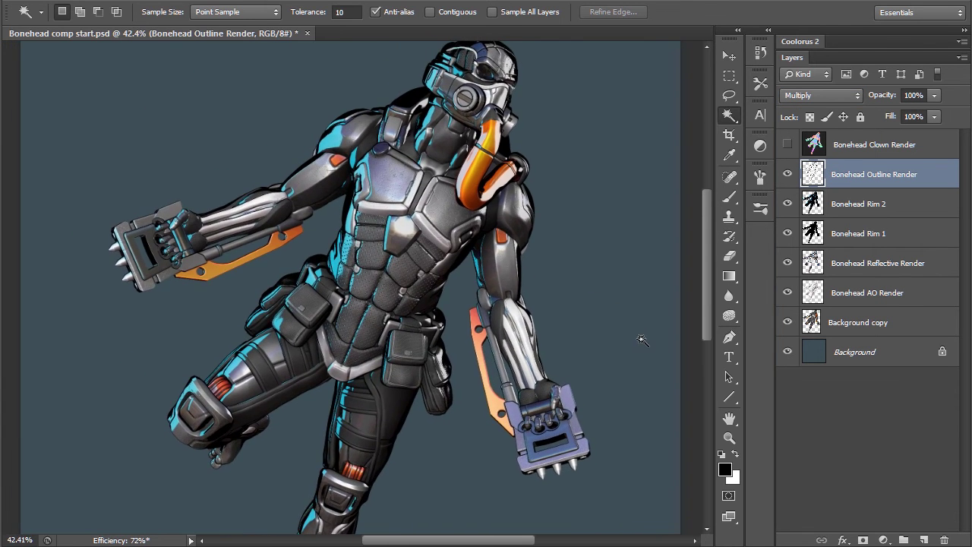
pyautogui.hotkey('ctrl', ',')
pyautogui.hotkey('ctrl', ',')
pyautogui.keyDown('alt'); pyautogui.scroll(4, 631, 320); pyautogui.keyUp('alt')
pyautogui.moveTo(629, 314); pyautogui.dragTo(589, 313)
pyautogui.scroll(-10, 589, 313)
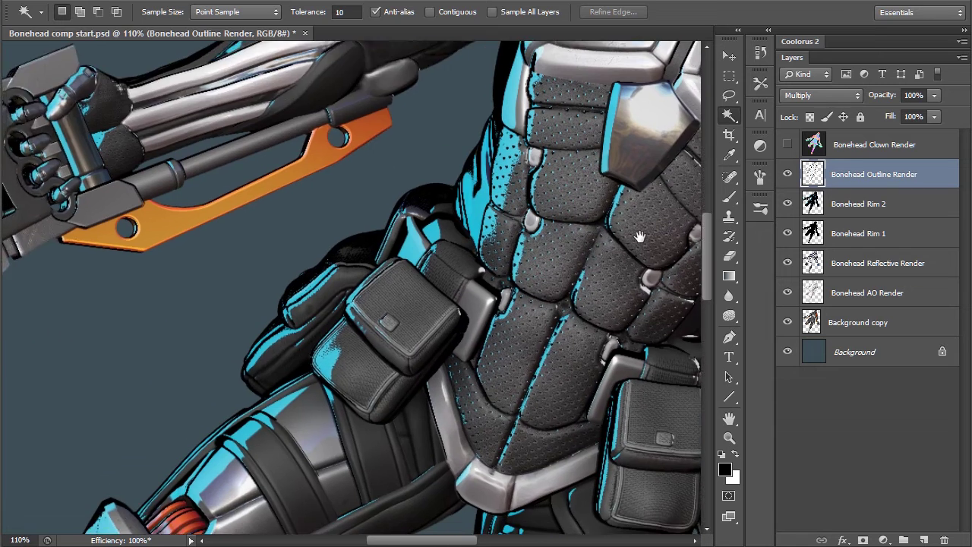
pyautogui.scroll(-6, 577, 218)
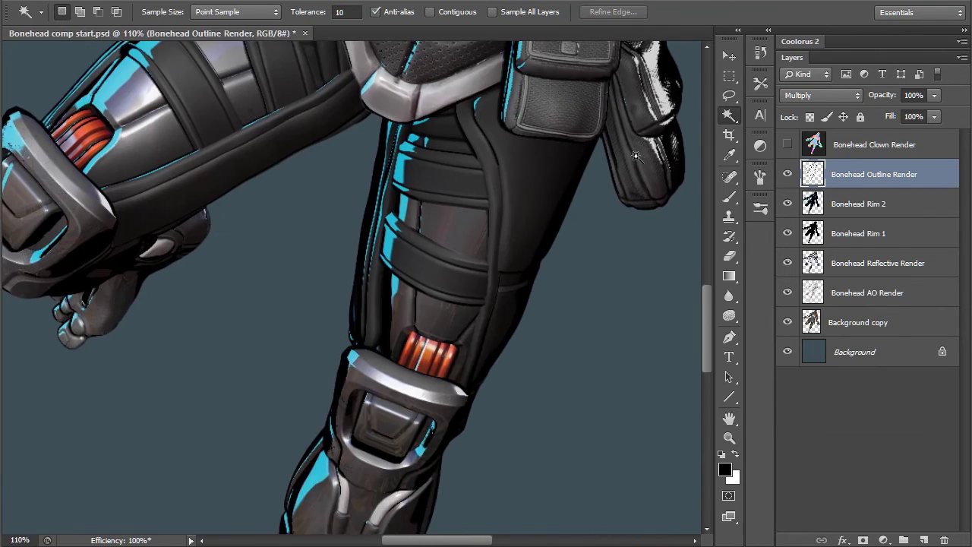
pyautogui.keyDown('alt'); pyautogui.scroll(-4, 640, 163); pyautogui.keyUp('alt')
pyautogui.scroll(5, 603, 217)
pyautogui.keyDown('alt'); pyautogui.scroll(-2, 527, 299); pyautogui.keyUp('alt')
pyautogui.keyDown('alt'); pyautogui.scroll(-1, 560, 249); pyautogui.keyUp('alt')
pyautogui.moveTo(615, 274); pyautogui.dragTo(573, 307)
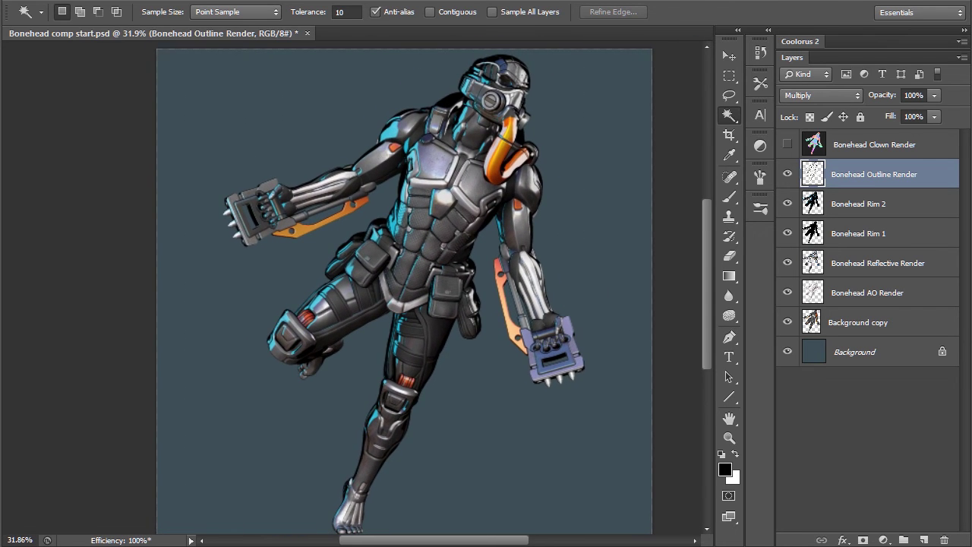
# Show Bonehead Rim 2 and erase its rim light from the orange neck tube.
pyautogui.click(872, 210)
pyautogui.hotkey('ctrl', ',')
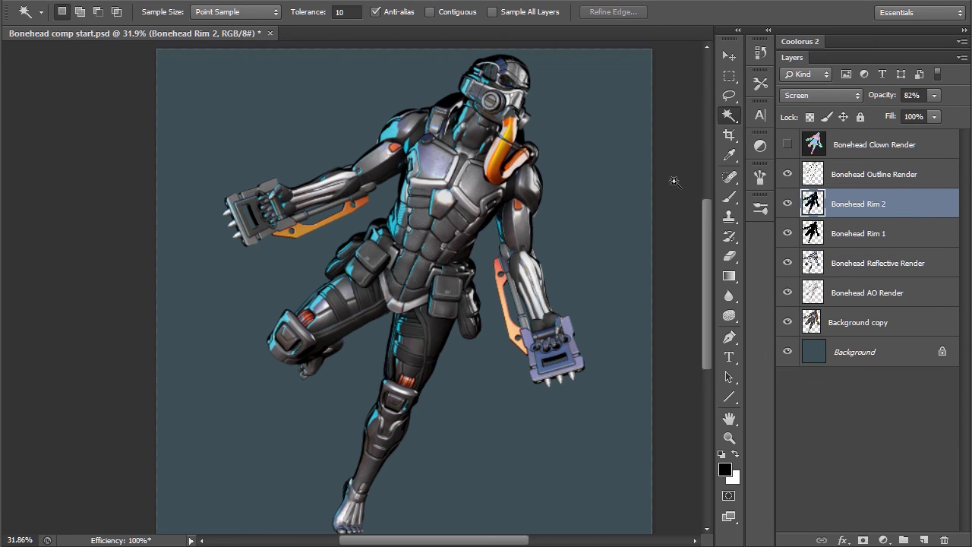
pyautogui.press('e')
pyautogui.moveTo(504, 129)
pyautogui.mouseDown()
pyautogui.moveTo(494, 174)
pyautogui.moveTo(499, 133)
pyautogui.moveTo(492, 172)
pyautogui.moveTo(507, 143)
pyautogui.mouseUp()
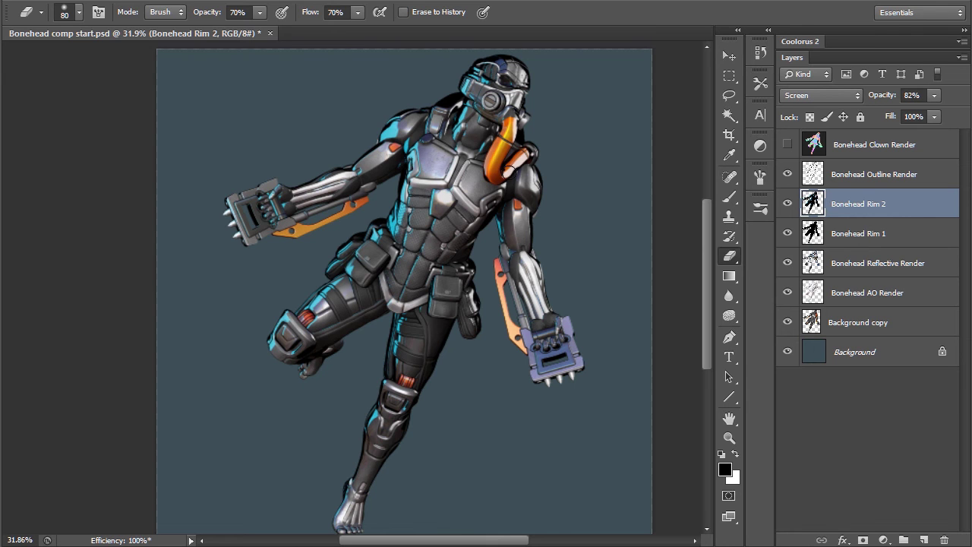
# Erase Bonehead Rim 1's highlight along the neck tube, including its right end.
pyautogui.click(852, 237)
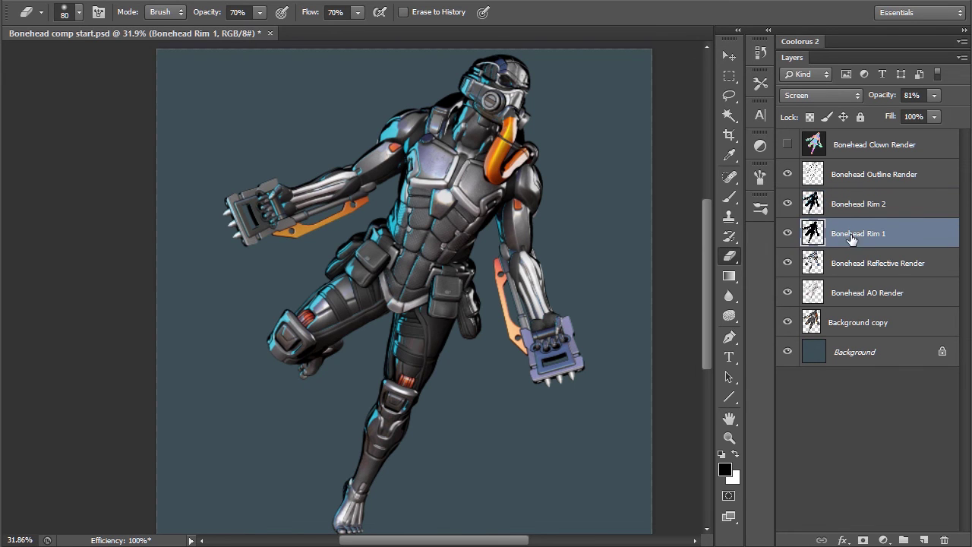
pyautogui.moveTo(520, 158)
pyautogui.mouseDown()
pyautogui.moveTo(499, 176)
pyautogui.moveTo(507, 130)
pyautogui.mouseUp()
pyautogui.moveTo(509, 167); pyautogui.dragTo(525, 156)
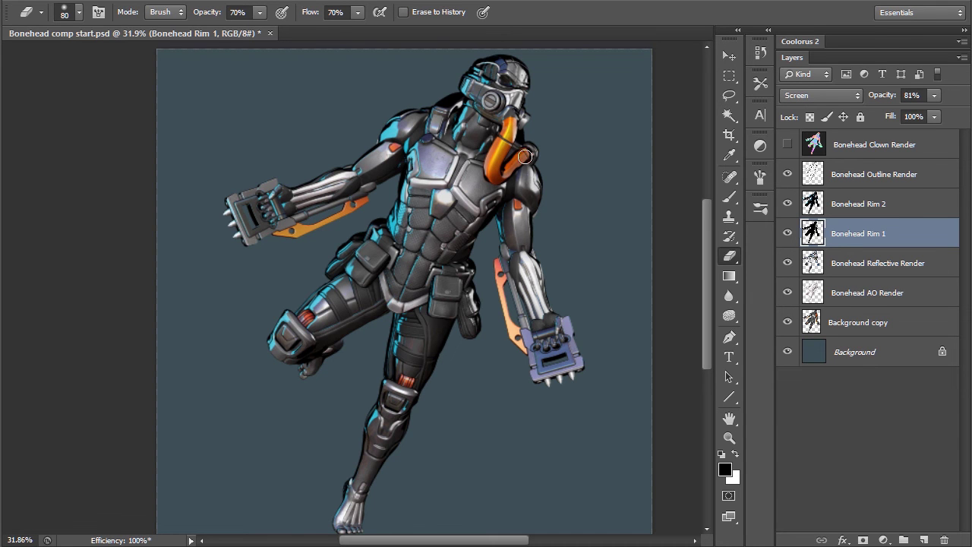
pyautogui.keyDown('alt'); pyautogui.scroll(3, 559, 152); pyautogui.keyUp('alt')
pyautogui.keyDown('alt'); pyautogui.scroll(-1, 540, 154); pyautogui.keyUp('alt')
pyautogui.keyDown('alt'); pyautogui.scroll(-1, 541, 154); pyautogui.keyUp('alt')
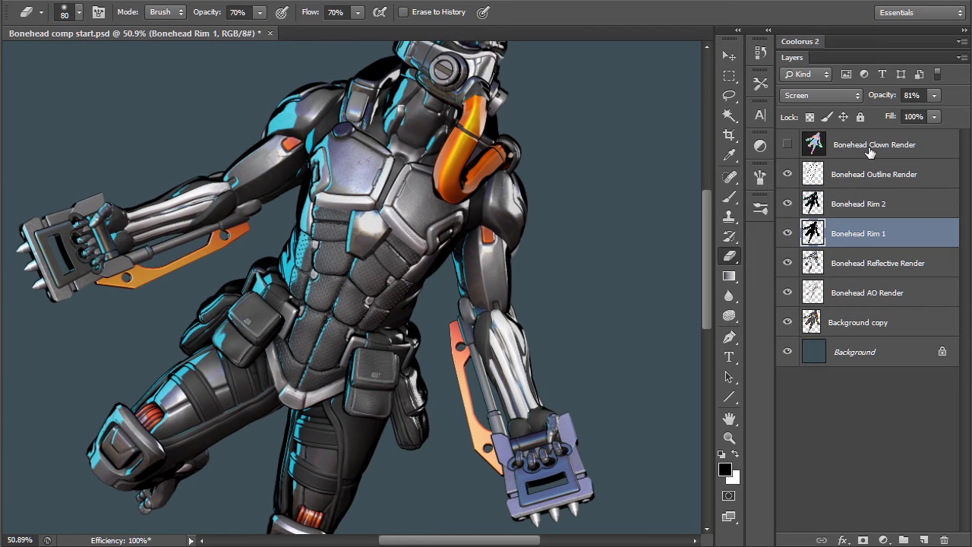
# Select Bonehead Outline Render and shrink the eraser brush to size 45.
pyautogui.click(881, 178)
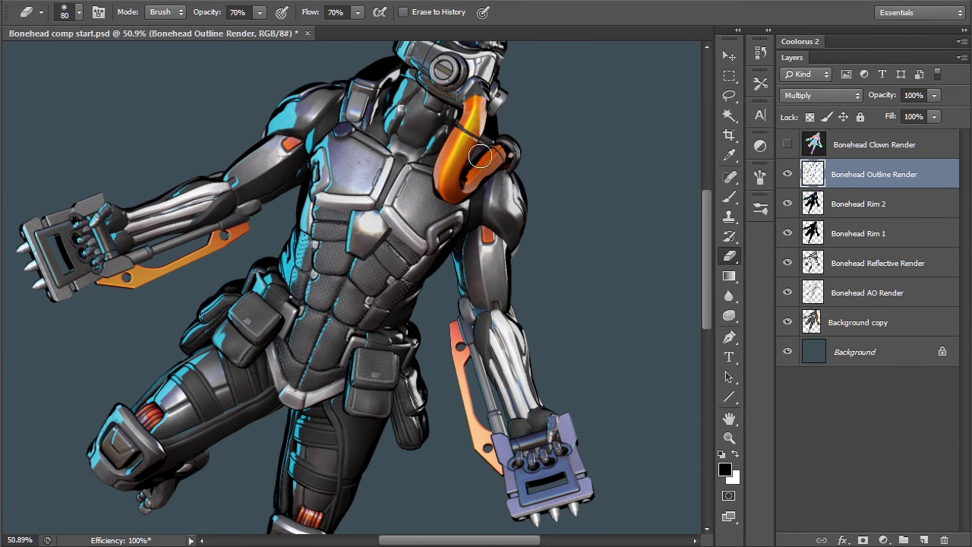
pyautogui.press('[')
pyautogui.press('[')
pyautogui.press('[')
pyautogui.press('[')
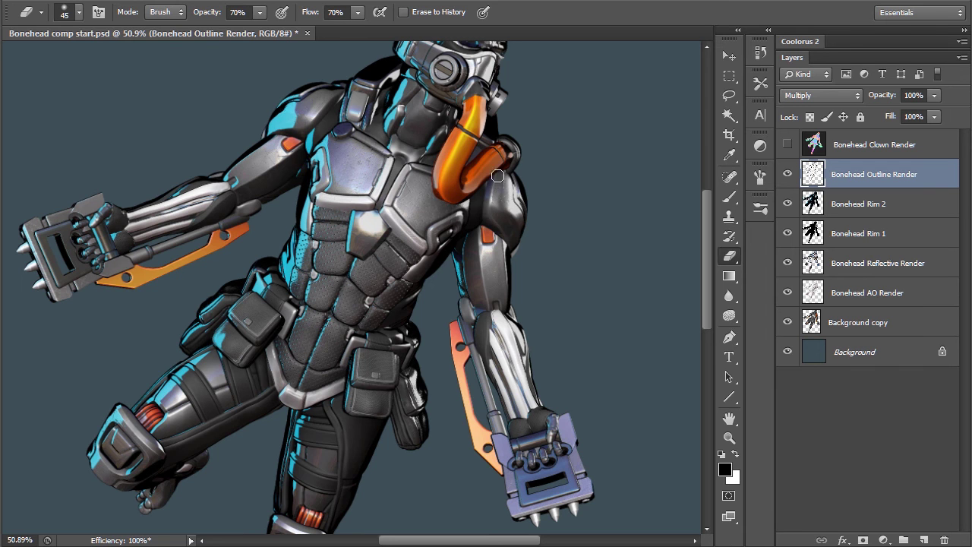
pyautogui.keyDown('alt'); pyautogui.scroll(-2, 516, 182); pyautogui.keyUp('alt')
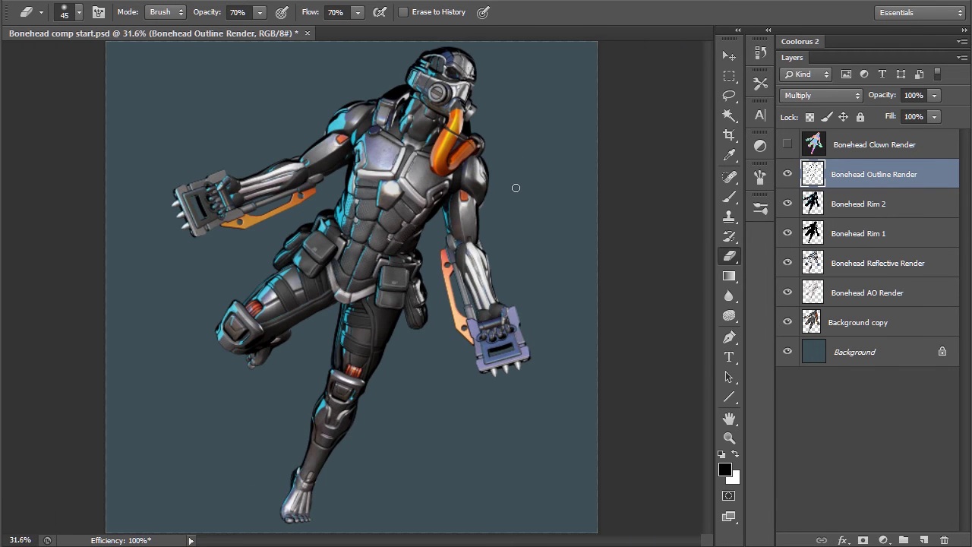
pyautogui.keyDown('alt'); pyautogui.scroll(-1, 516, 188); pyautogui.keyUp('alt')
pyautogui.keyDown('alt'); pyautogui.scroll(-1, 535, 185); pyautogui.keyUp('alt')
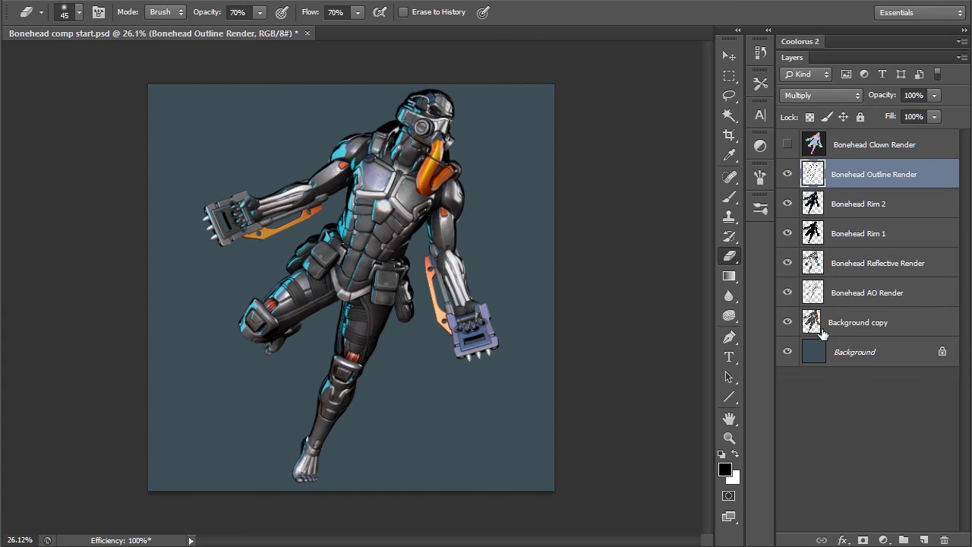
# Add a new layer above Background named stripe.
pyautogui.click(879, 350)
pyautogui.hotkey('ctrl', 'shift', 'alt', 'n')
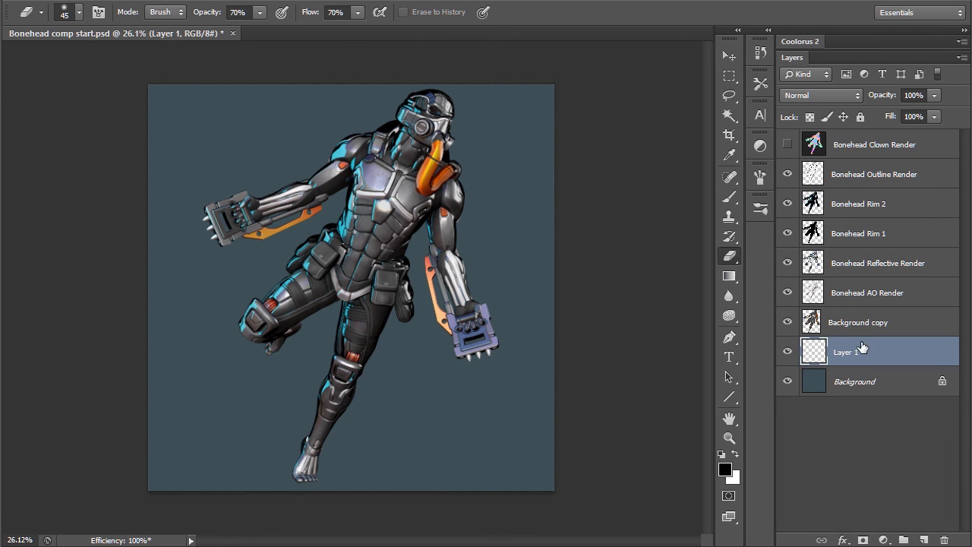
pyautogui.doubleClick(847, 353)
pyautogui.write('stripe')
pyautogui.press('Return')
# Fill a tall vertical rectangular band down the canvas with white.
pyautogui.press('m')
pyautogui.moveTo(314, 73); pyautogui.dragTo(408, 517)
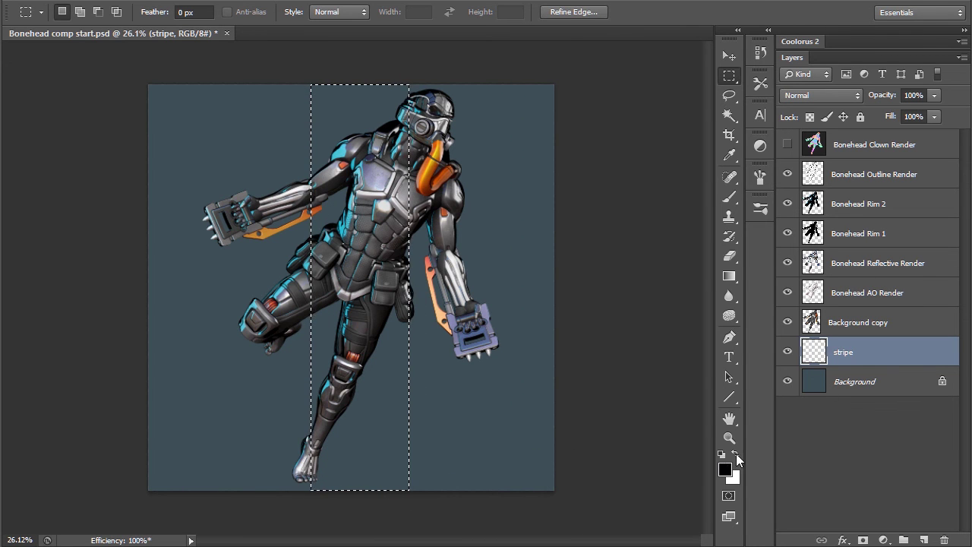
pyautogui.hotkey('ctrl', 'BackSpace')
pyautogui.click(736, 454)
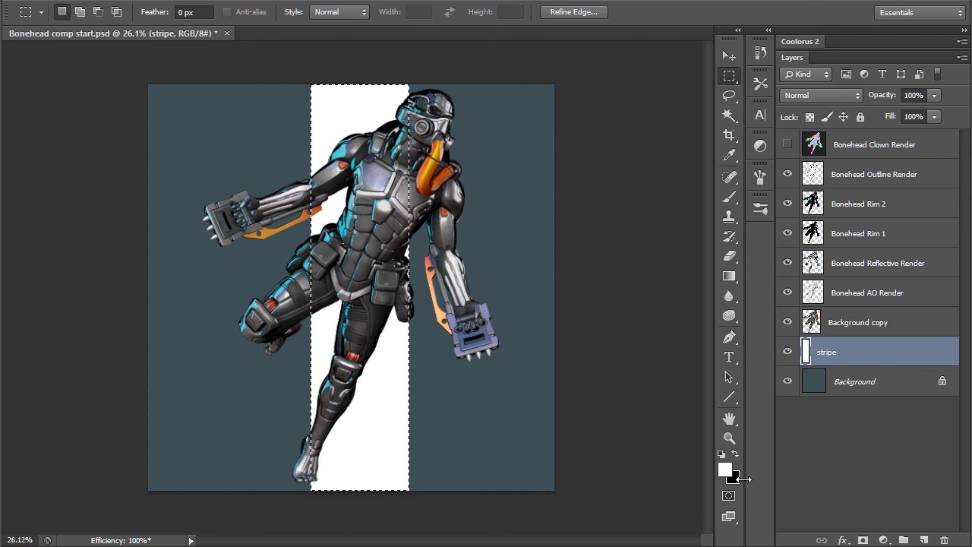
pyautogui.hotkey('ctrl', 'd')
# Set the stripe layer to Overlay blend mode at 54% opacity.
pyautogui.click(837, 96)
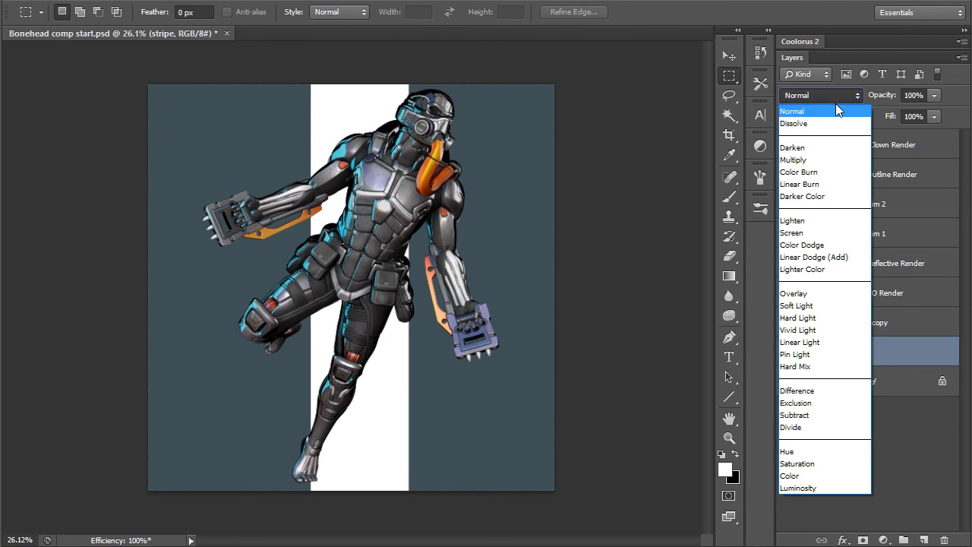
pyautogui.click(817, 294)
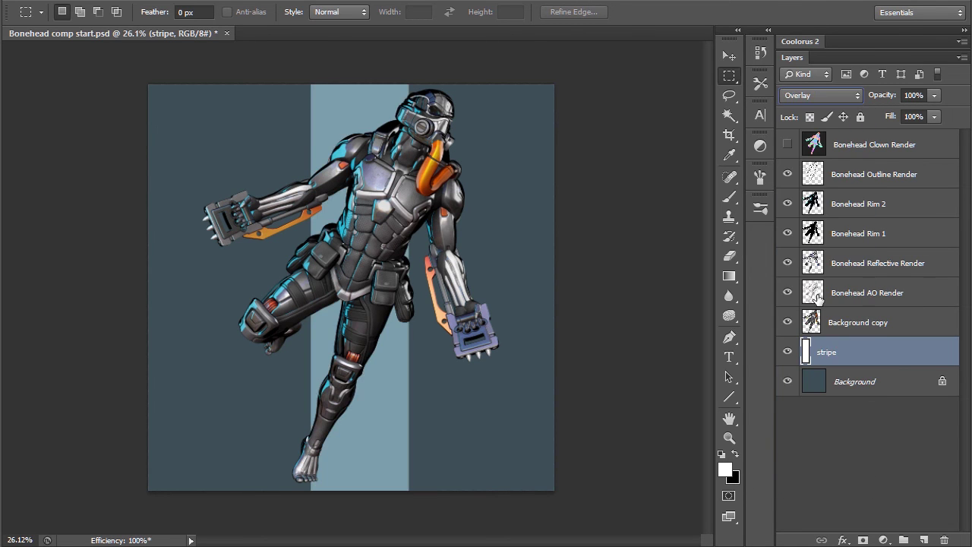
pyautogui.moveTo(883, 97); pyautogui.dragTo(873, 100)
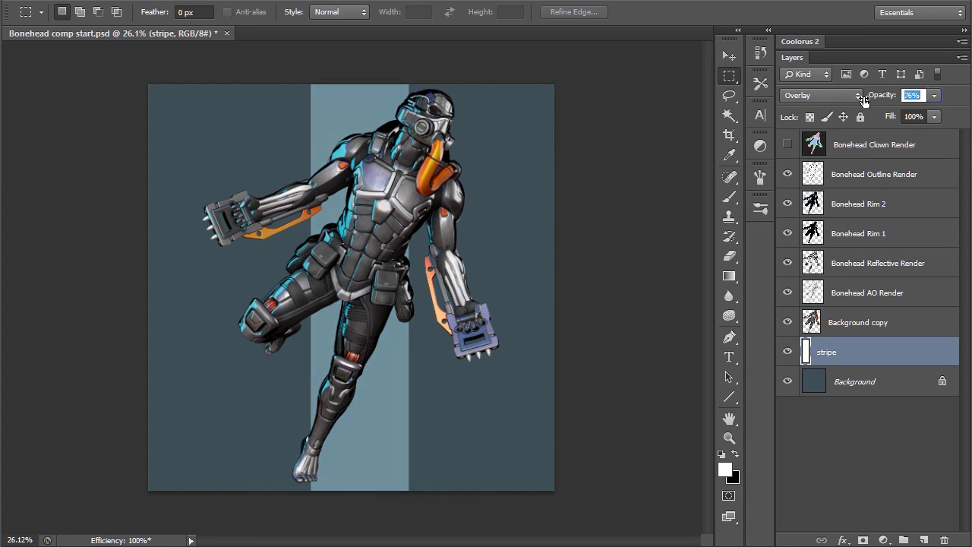
pyautogui.moveTo(859, 101)
pyautogui.mouseDown()
pyautogui.moveTo(881, 95)
pyautogui.moveTo(864, 114)
pyautogui.mouseUp()
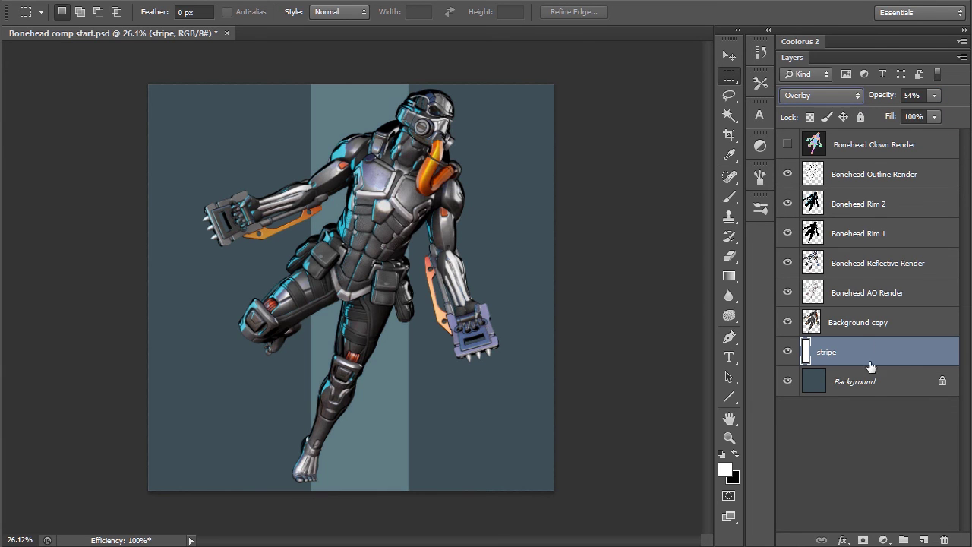
pyautogui.click(870, 383)
# Slightly reduce the Background layer's saturation with Hue/Saturation.
pyautogui.hotkey('ctrl', 'u')
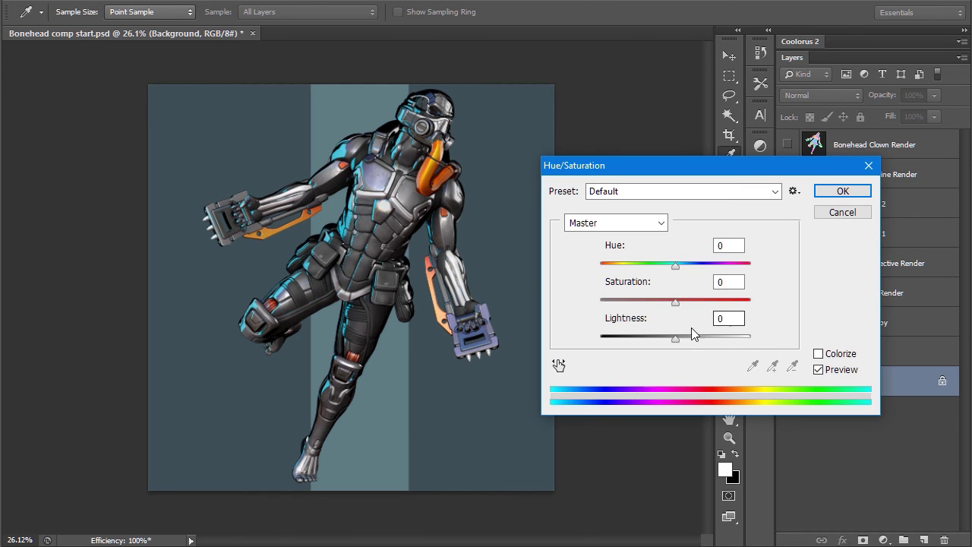
pyautogui.moveTo(675, 301); pyautogui.dragTo(662, 300)
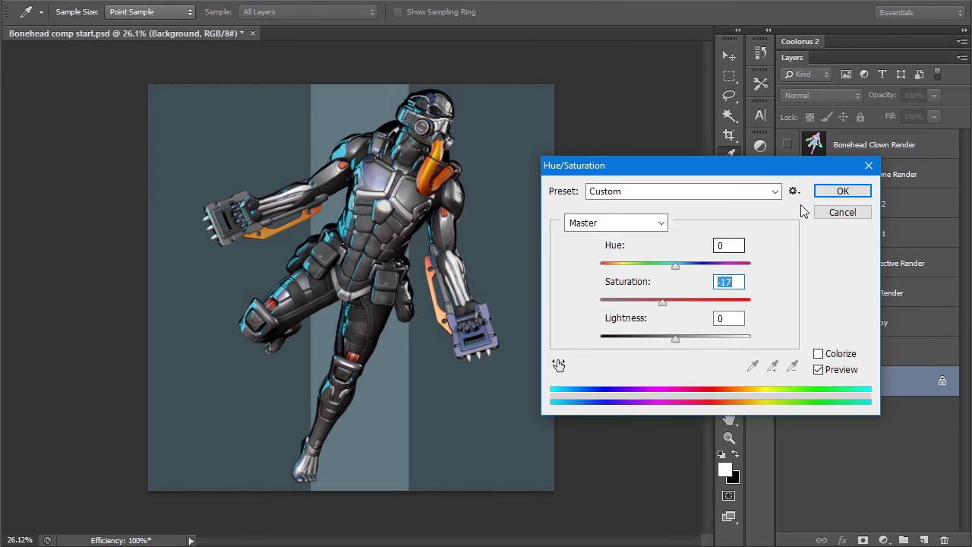
pyautogui.click(842, 191)
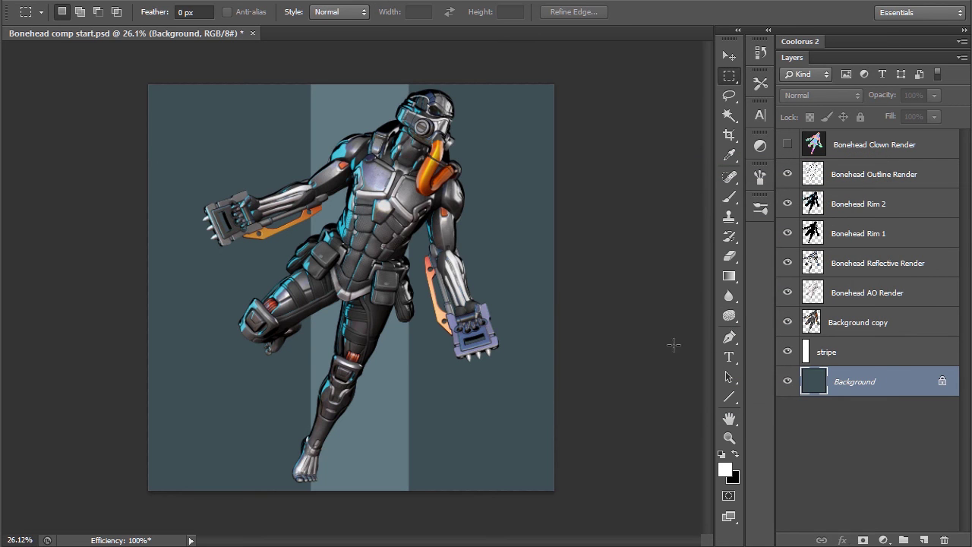
pyautogui.keyDown('alt'); pyautogui.scroll(-3, 631, 364); pyautogui.keyUp('alt')
pyautogui.keyDown('alt'); pyautogui.scroll(2, 630, 364); pyautogui.keyUp('alt')
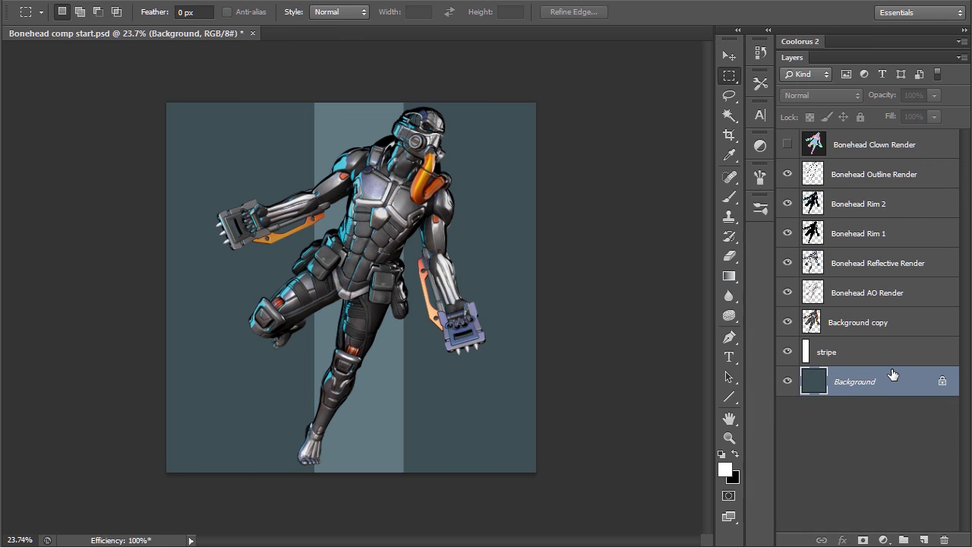
# Add a black-to-transparent gradient up from the canvas bottom on a new layer named floor gradient.
pyautogui.hotkey('ctrl', 'shift', 'alt', 'n')
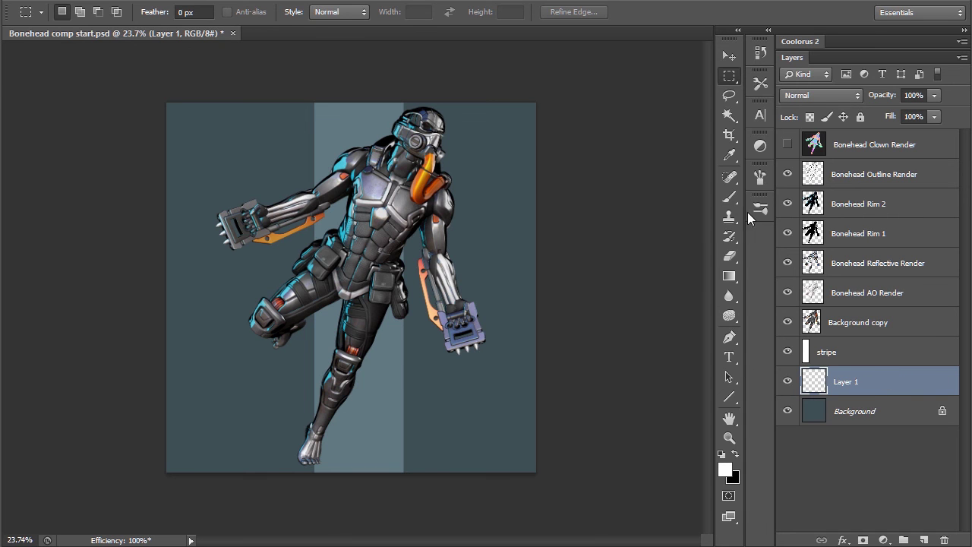
pyautogui.click(732, 451)
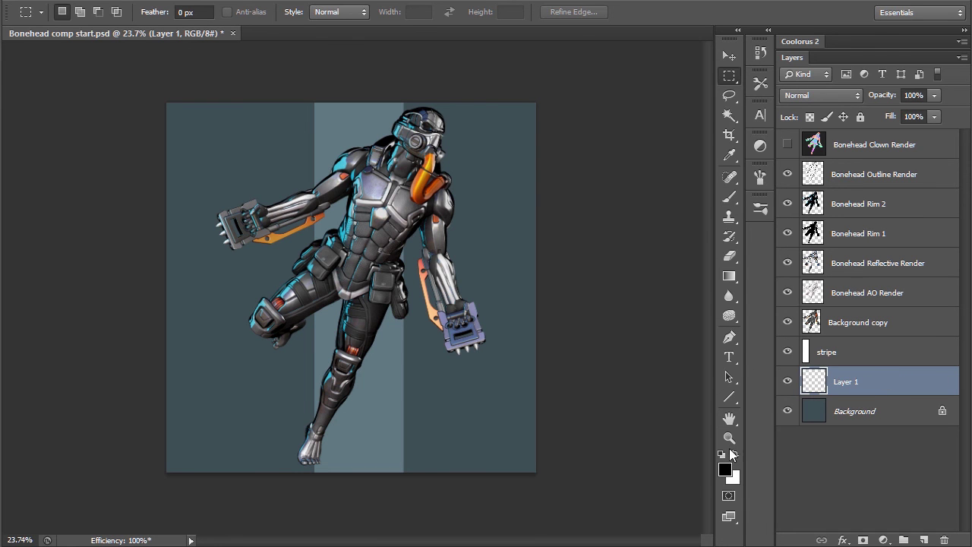
pyautogui.click(730, 277)
pyautogui.keyDown('alt'); pyautogui.scroll(-3, 566, 416); pyautogui.keyUp('alt')
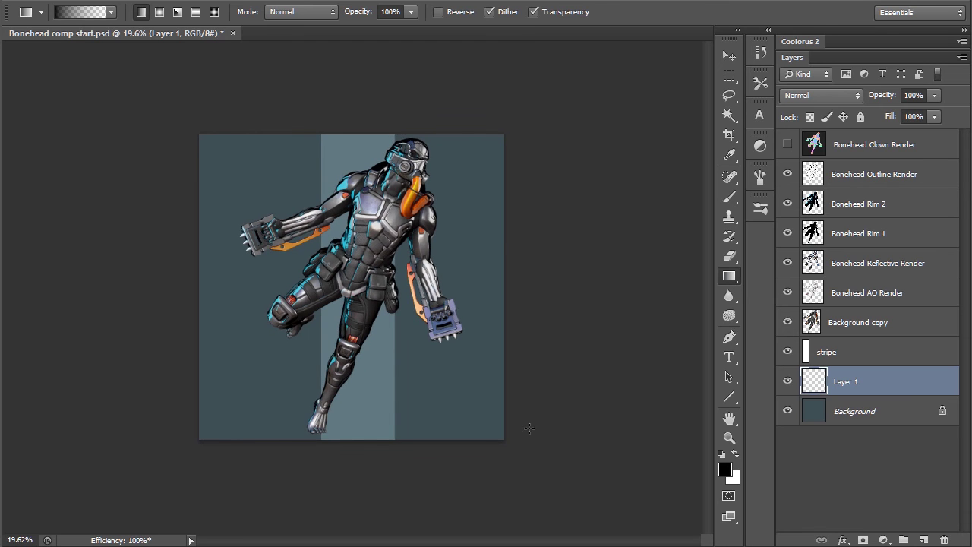
pyautogui.hotkey('ctrl', 'z')
pyautogui.moveTo(464, 456); pyautogui.dragTo(467, 338)
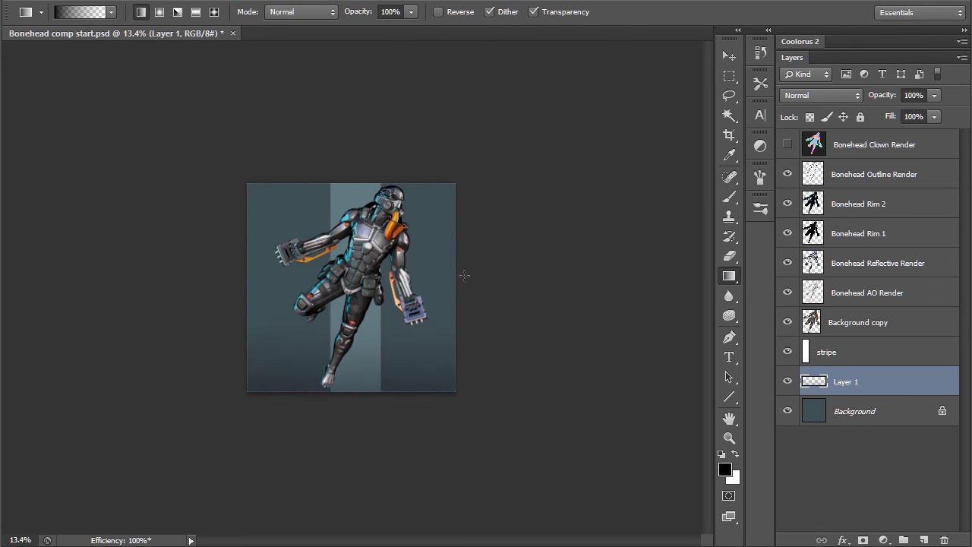
pyautogui.doubleClick(843, 382)
pyautogui.write('flo')
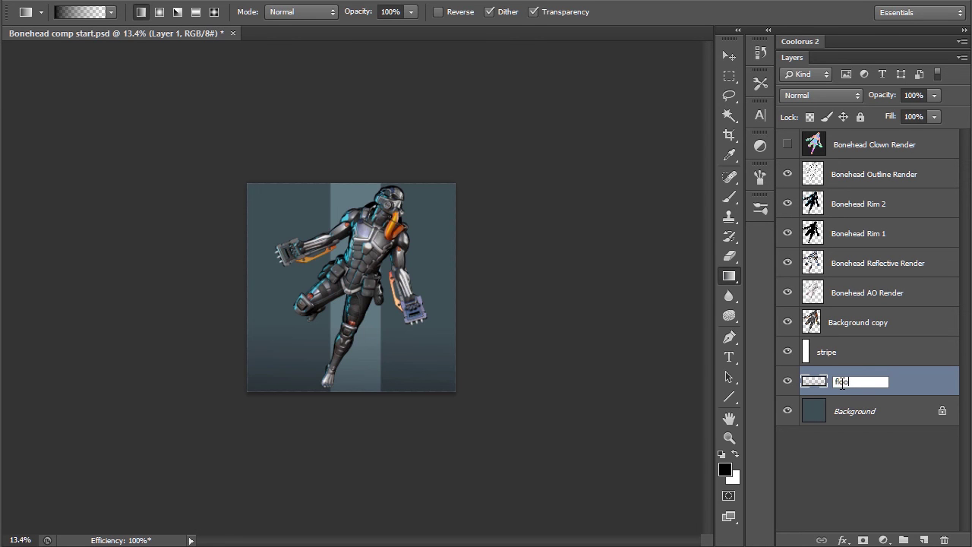
pyautogui.write('or gradient')
pyautogui.press('Return')
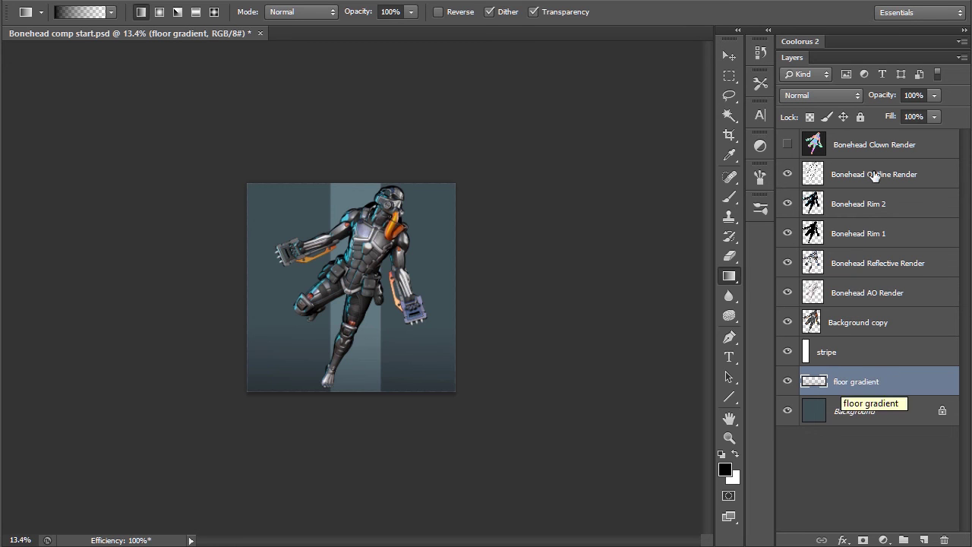
# Add a dark gradient down from the canvas top at 76% opacity, named top gradient.
pyautogui.hotkey('ctrl', 'shift', 'alt', 'n')
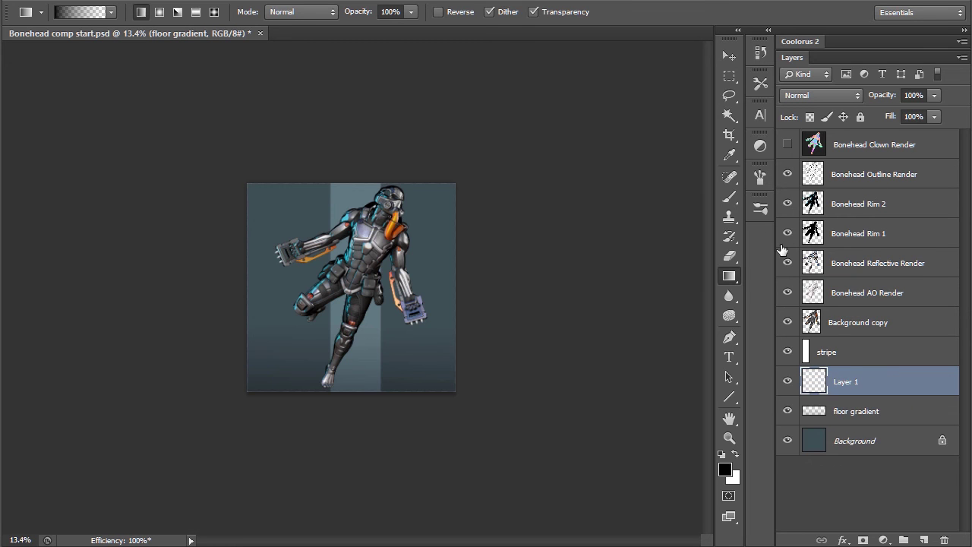
pyautogui.moveTo(499, 114); pyautogui.dragTo(501, 209)
pyautogui.hotkey('ctrl', 'z')
pyautogui.moveTo(531, 74); pyautogui.dragTo(527, 220)
pyautogui.hotkey('ctrl', 'z')
pyautogui.moveTo(524, 76); pyautogui.dragTo(522, 285)
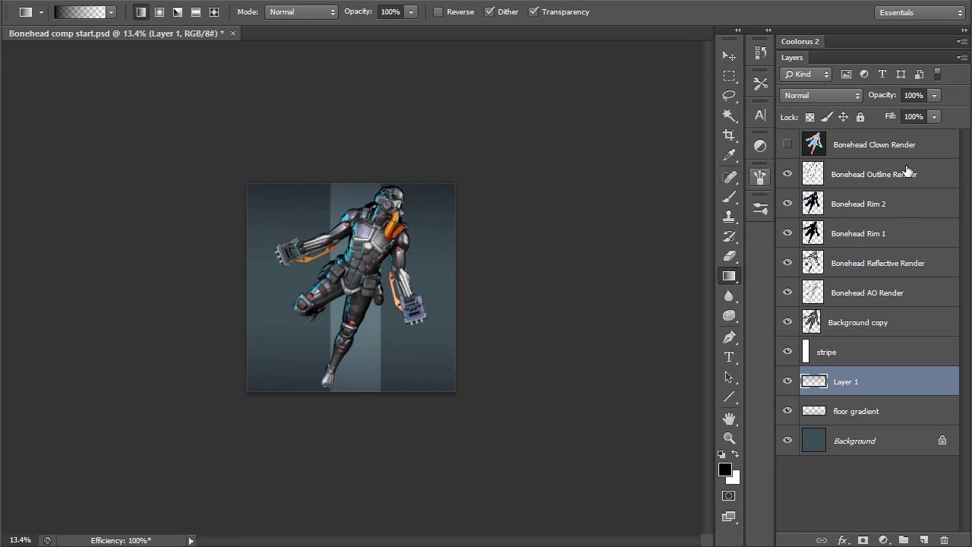
pyautogui.moveTo(887, 96); pyautogui.dragTo(869, 94)
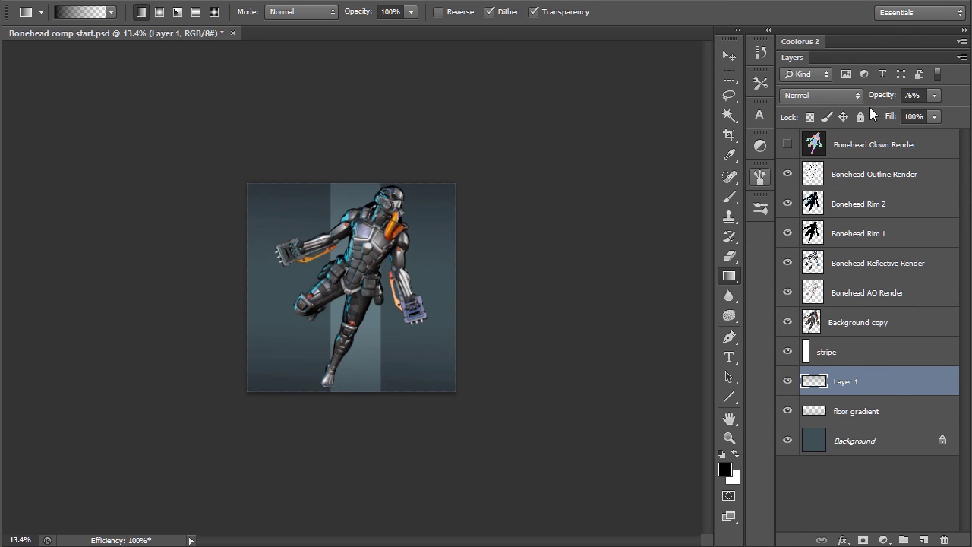
pyautogui.doubleClick(848, 382)
pyautogui.write('s')
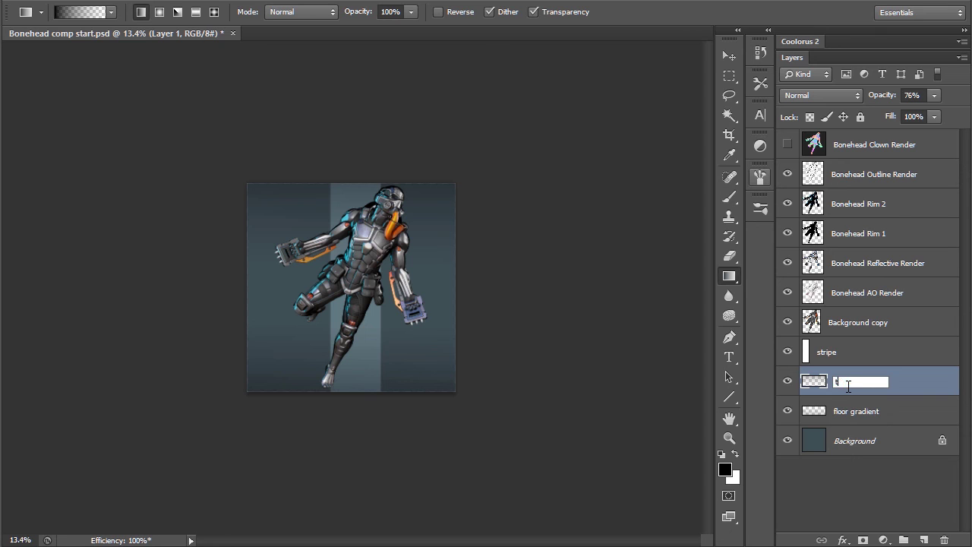
pyautogui.write('op gradient')
pyautogui.press('Return')
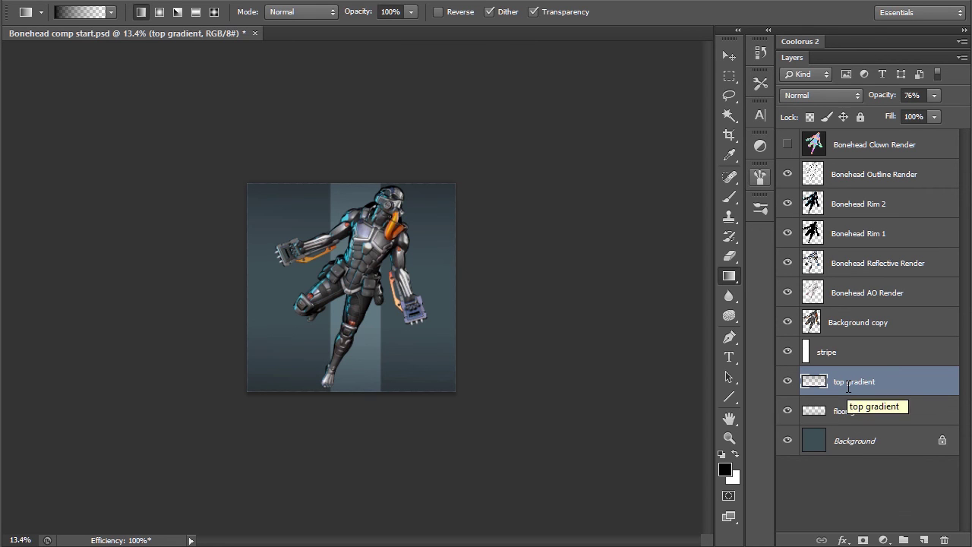
pyautogui.click(863, 328)
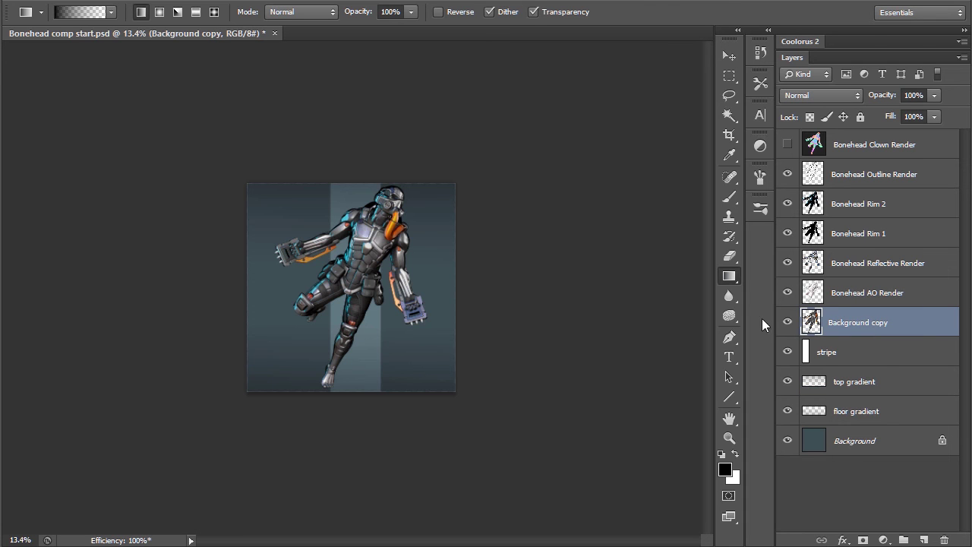
# Duplicate the Background copy robot layer beneath it and squash it flat at the robot's feet.
pyautogui.moveTo(933, 325); pyautogui.dragTo(923, 538)
pyautogui.moveTo(920, 319); pyautogui.dragTo(917, 362)
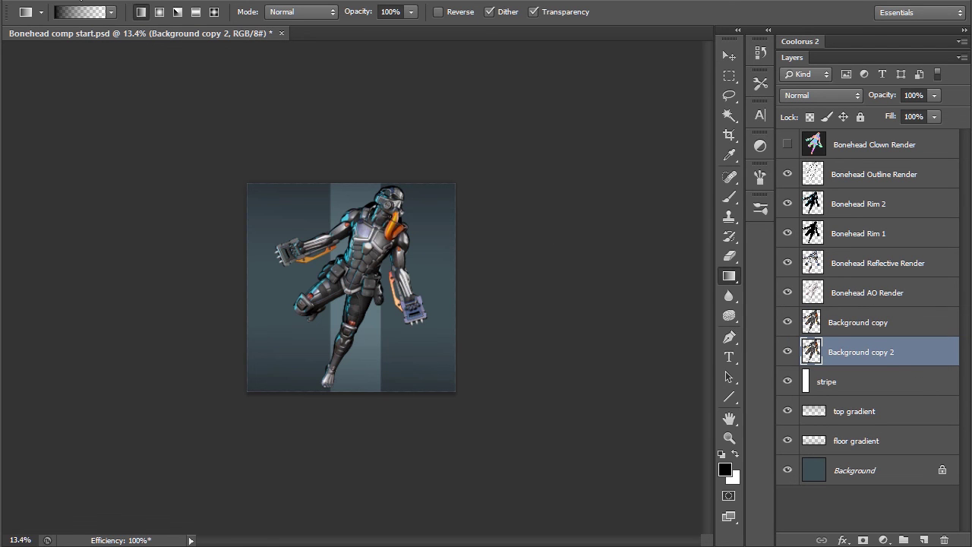
pyautogui.click(82, 1)
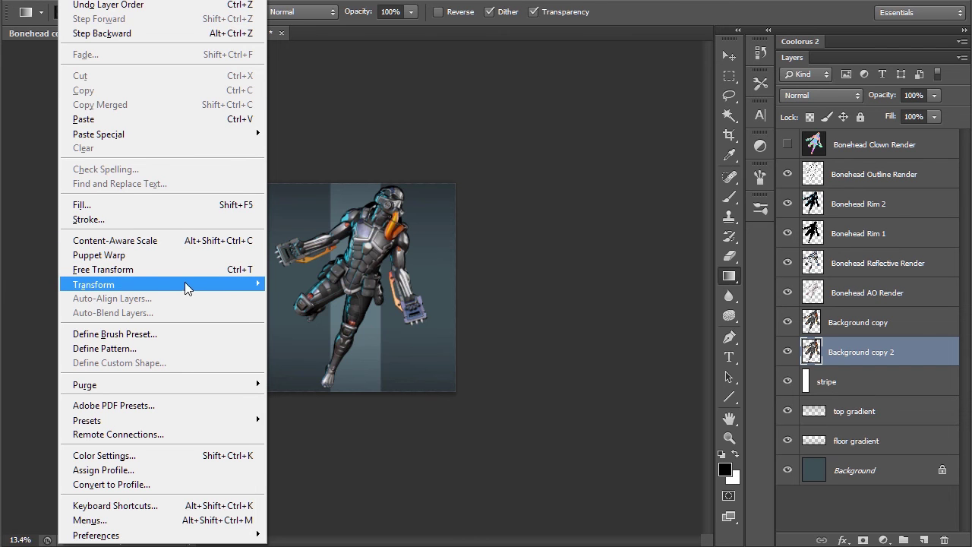
pyautogui.moveTo(201, 287)
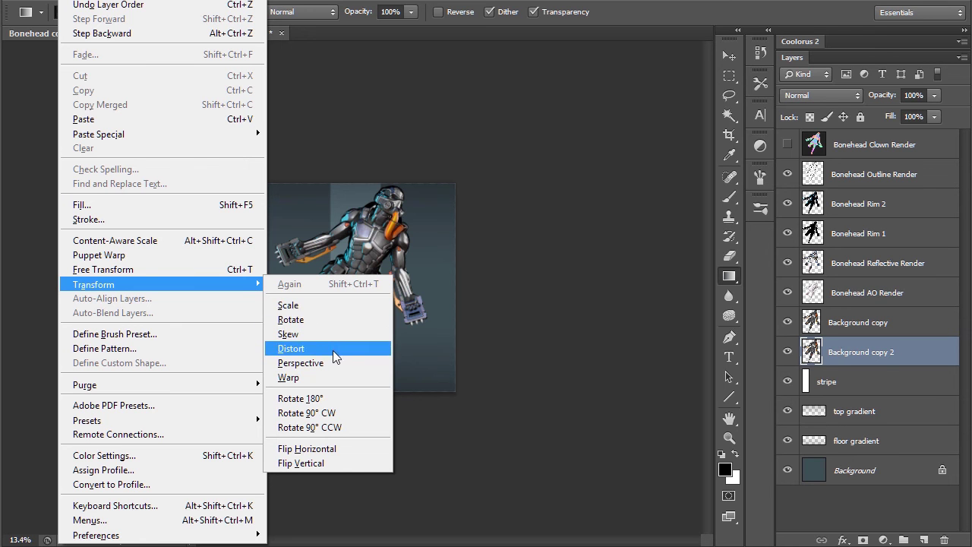
pyautogui.click(329, 311)
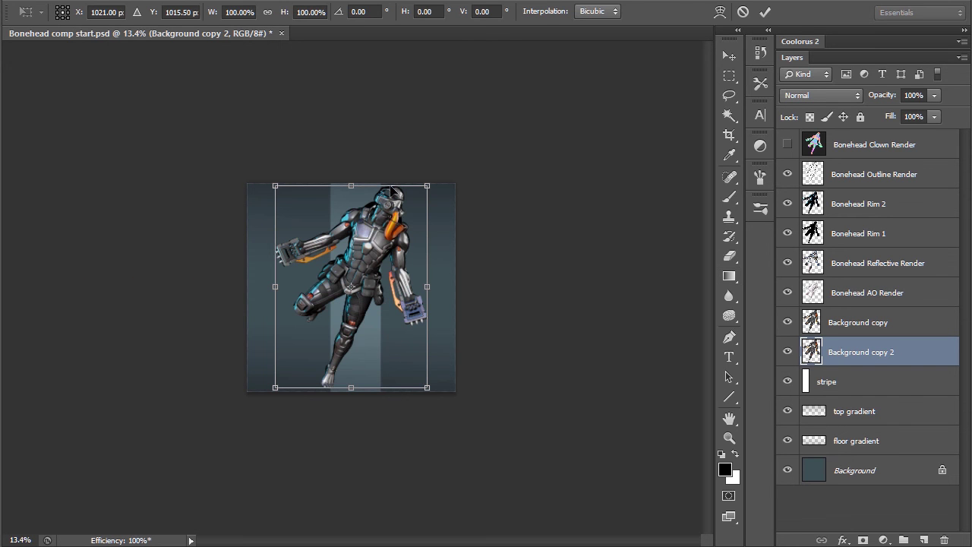
pyautogui.moveTo(352, 185); pyautogui.dragTo(387, 372)
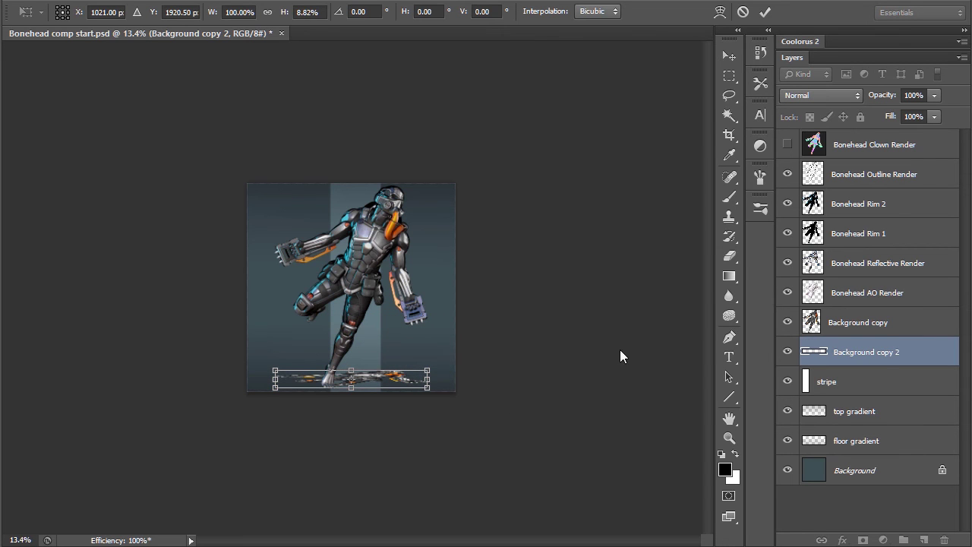
pyautogui.click(729, 275)
# Darken the squashed copy into a black shadow and lower its opacity to 52%.
pyautogui.hotkey('ctrl', '+')
pyautogui.hotkey('ctrl', '+')
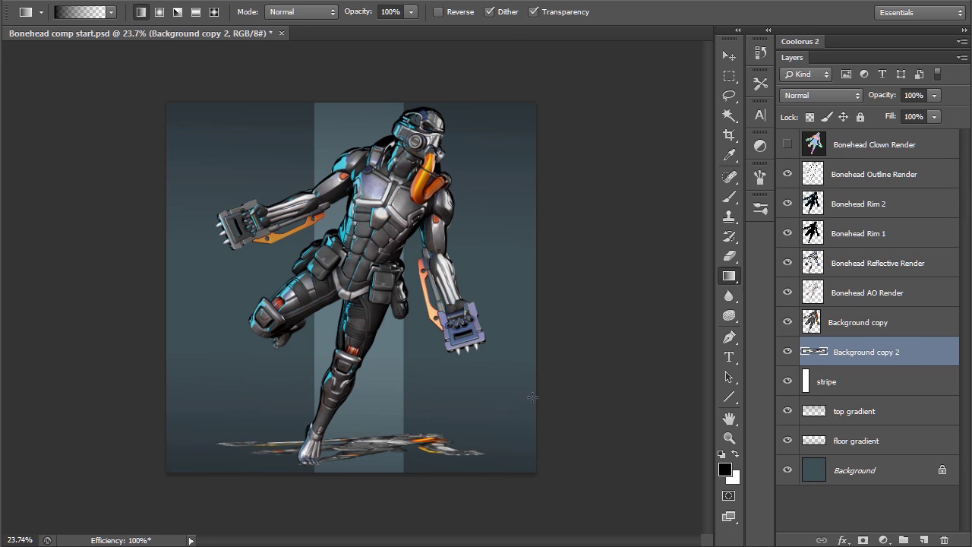
pyautogui.hotkey('ctrl', 'u')
pyautogui.moveTo(674, 336); pyautogui.dragTo(573, 335)
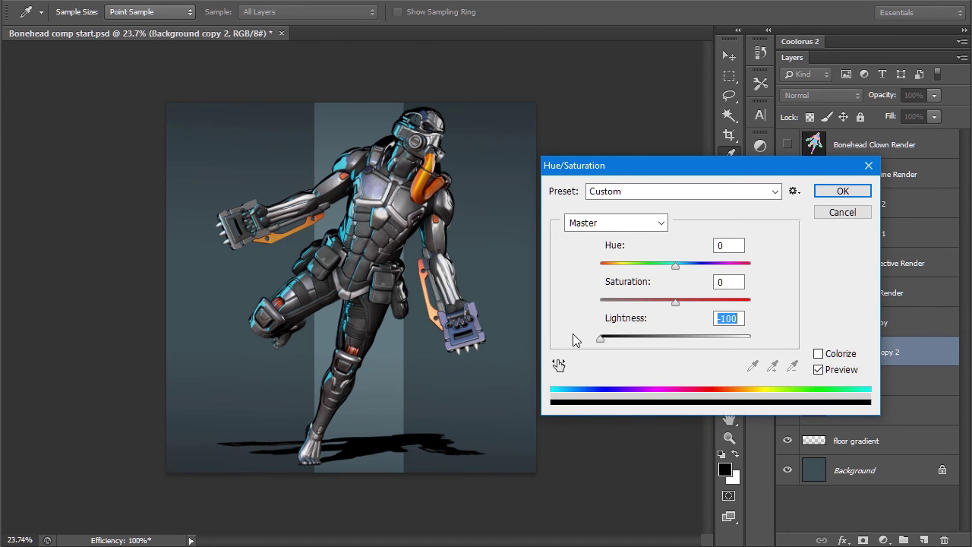
pyautogui.click(846, 193)
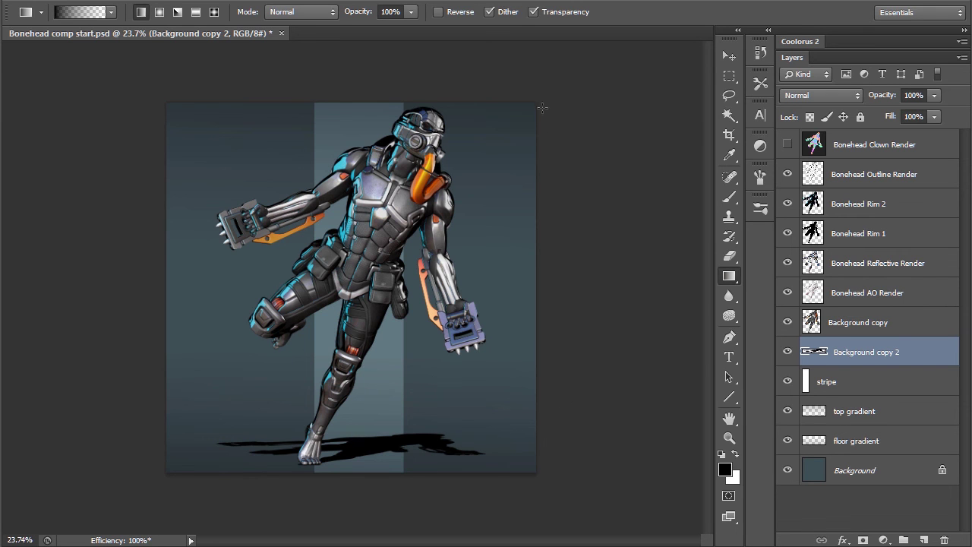
pyautogui.moveTo(884, 97); pyautogui.dragTo(845, 96)
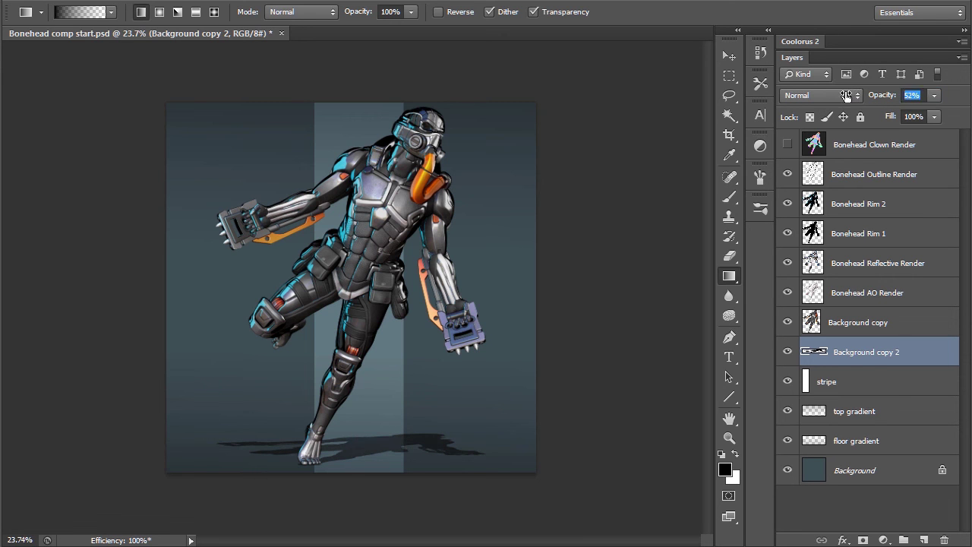
# Narrow the shadow evenly from its centre to about 80% width.
pyautogui.hotkey('ctrl', 't')
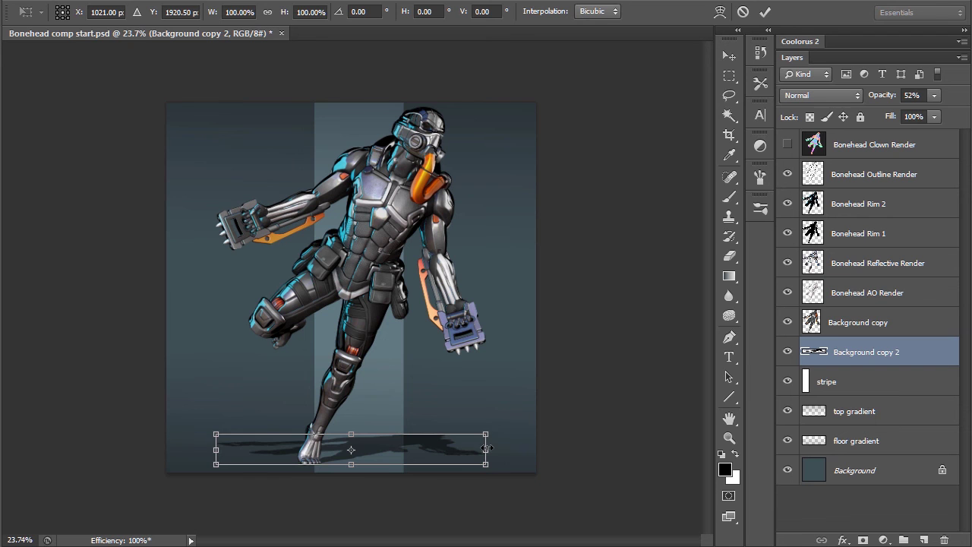
pyautogui.keyDown('alt'); pyautogui.moveTo(484, 450); pyautogui.dragTo(457, 450); pyautogui.keyUp('alt')
pyautogui.press('Return')
pyautogui.press('g')
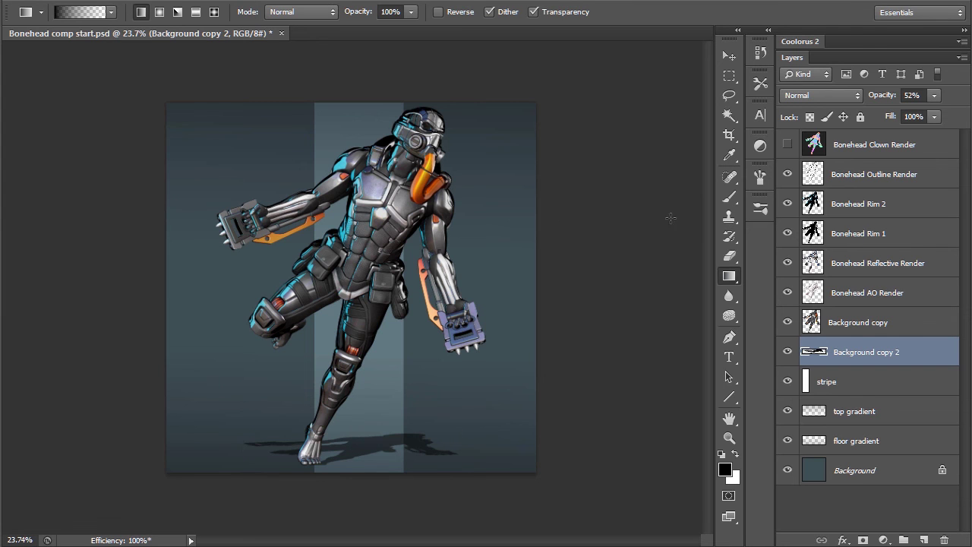
pyautogui.click(246, 1)
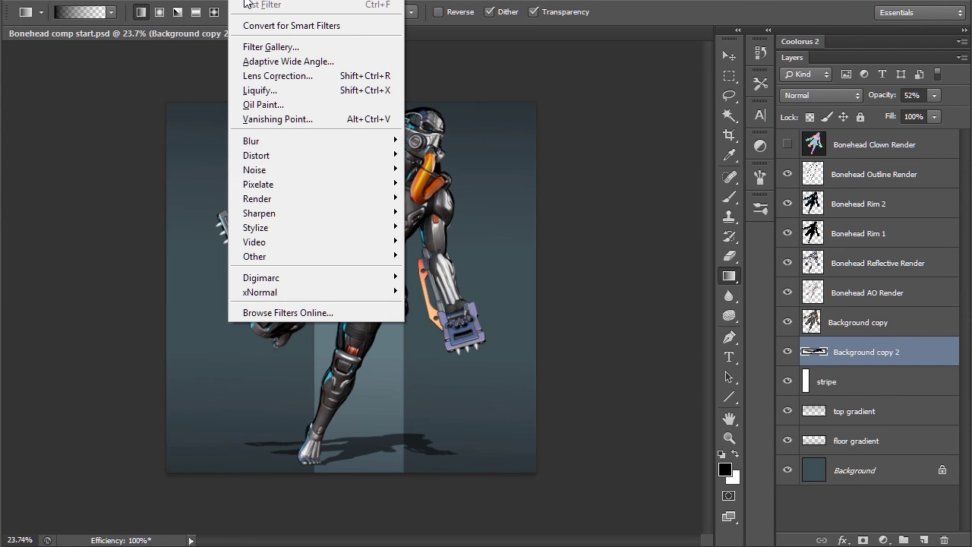
# Apply a Gaussian Blur of about 30.5 pixels to the floor shadow.
pyautogui.moveTo(258, 141)
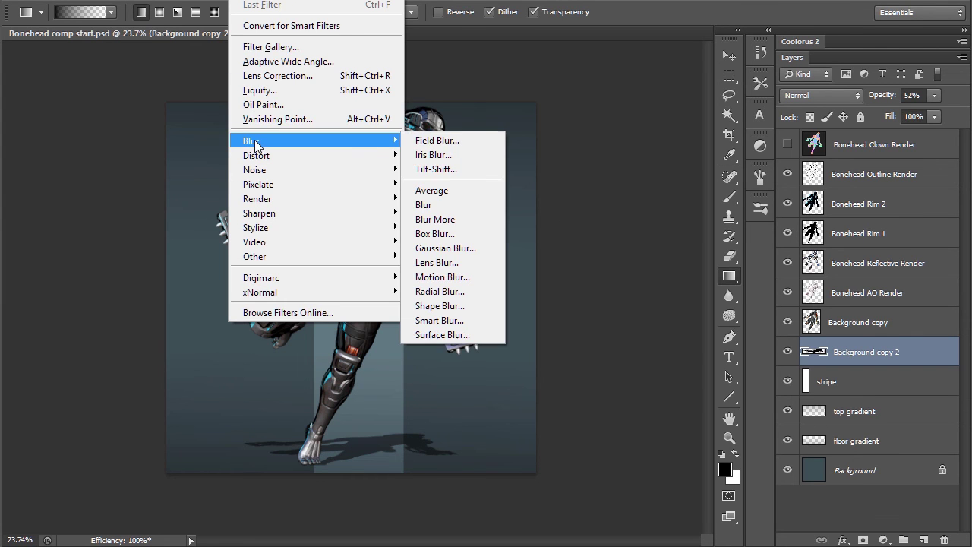
pyautogui.click(457, 249)
pyautogui.moveTo(819, 287); pyautogui.dragTo(826, 289)
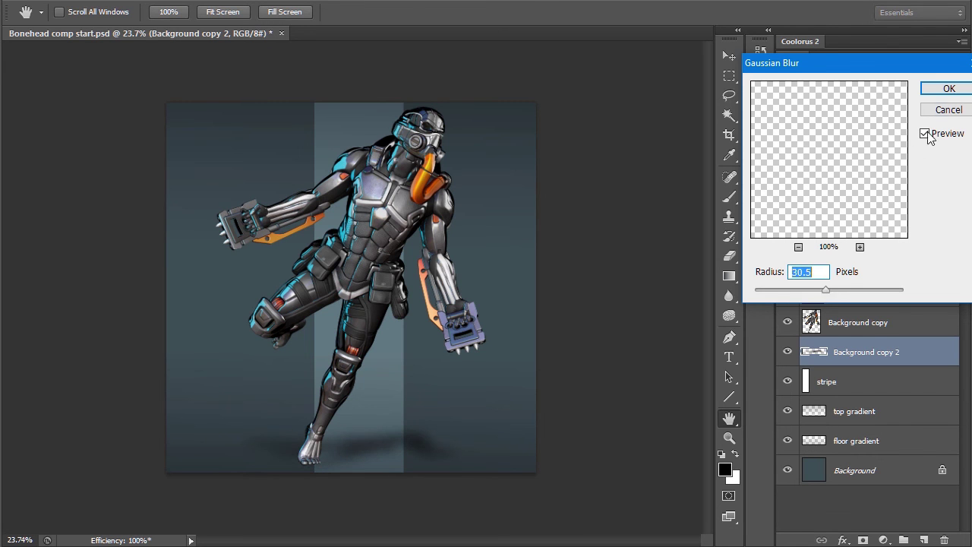
pyautogui.click(948, 89)
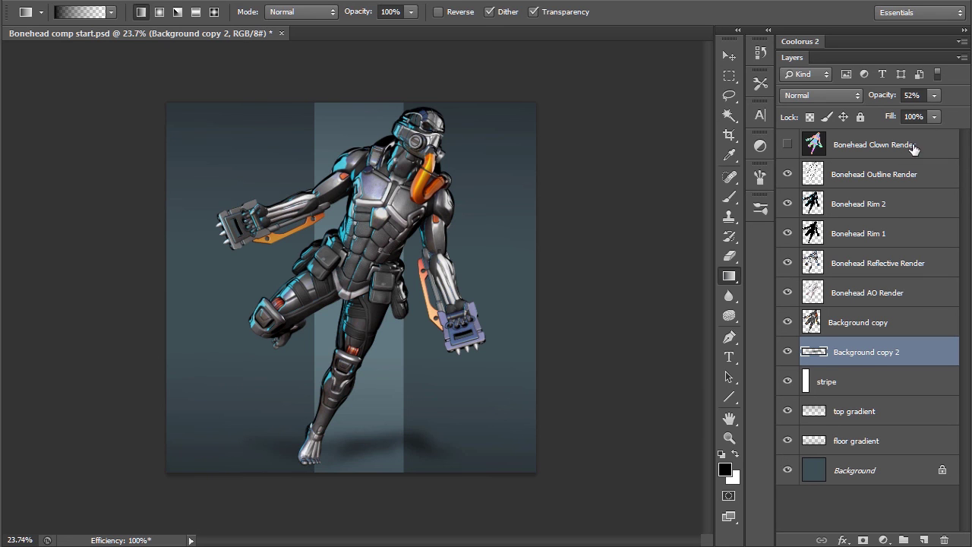
# Rename the shadow layer to Drop shadow.
pyautogui.doubleClick(873, 353)
pyautogui.write('Drop shadow')
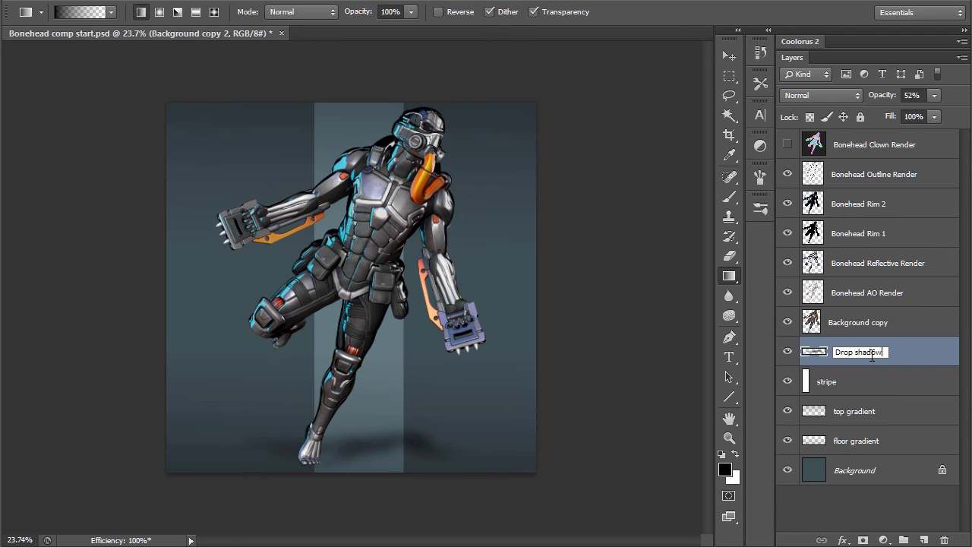
pyautogui.press('Return')
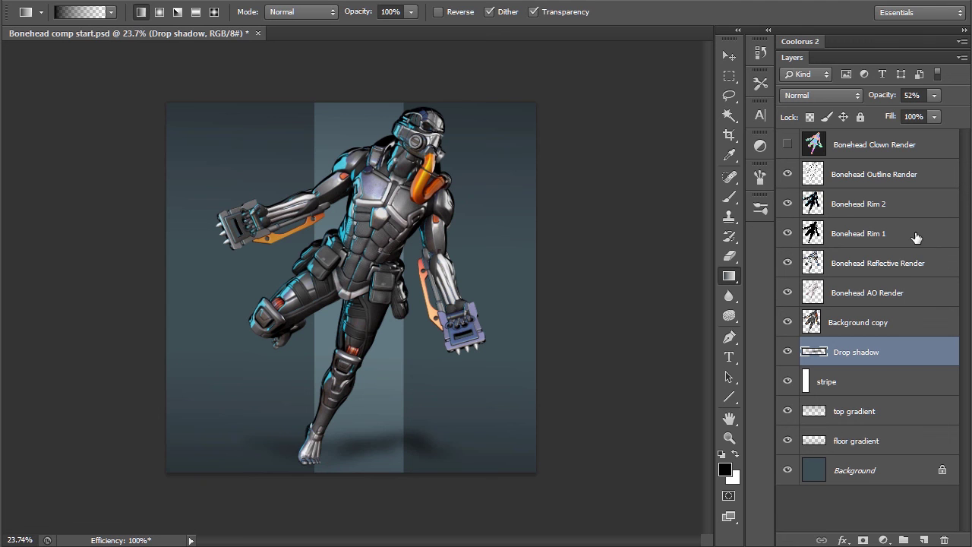
# Load the character's outline as a selection and add a new layer above Bonehead Outline Render.
pyautogui.keyDown('ctrl'); pyautogui.click(816, 325); pyautogui.keyUp('ctrl')
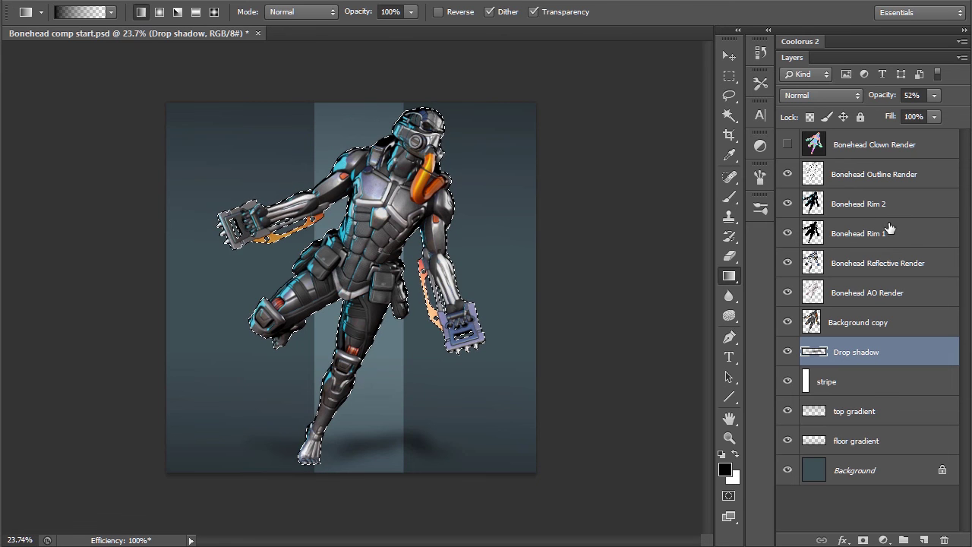
pyautogui.click(874, 176)
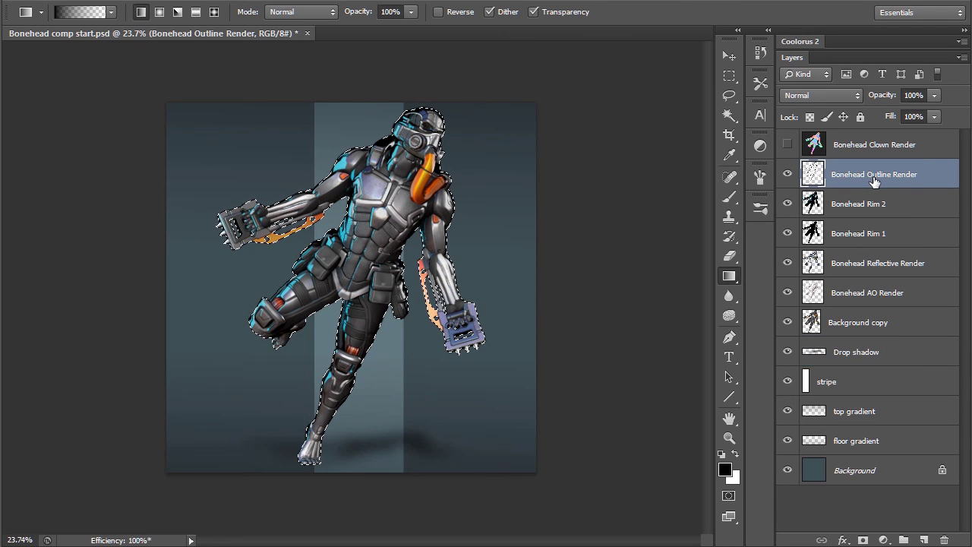
pyautogui.hotkey('ctrl', 'shift', 'alt', 'n')
pyautogui.hotkey('ctrl', 'h')
pyautogui.keyDown('alt'); pyautogui.scroll(-3, 606, 310); pyautogui.keyUp('alt')
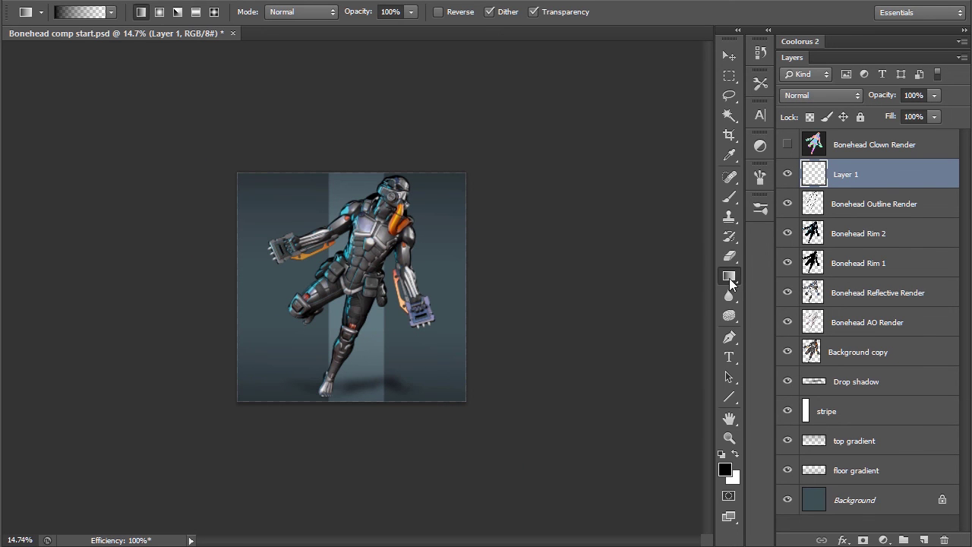
pyautogui.moveTo(359, 380); pyautogui.dragTo(412, 322)
pyautogui.hotkey('ctrl', 'z')
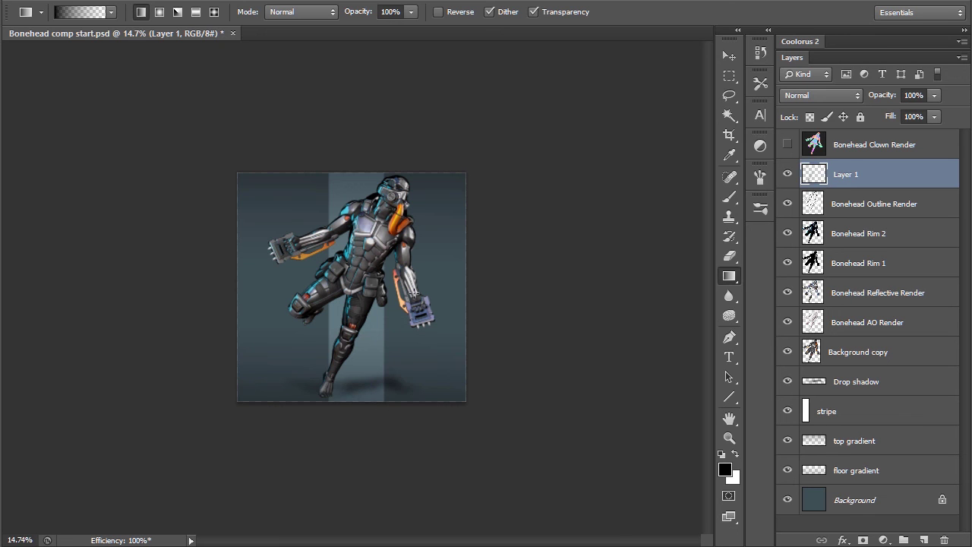
# Set the new layer to 41% opacity and name it leg gradient.
pyautogui.moveTo(879, 96); pyautogui.dragTo(837, 89)
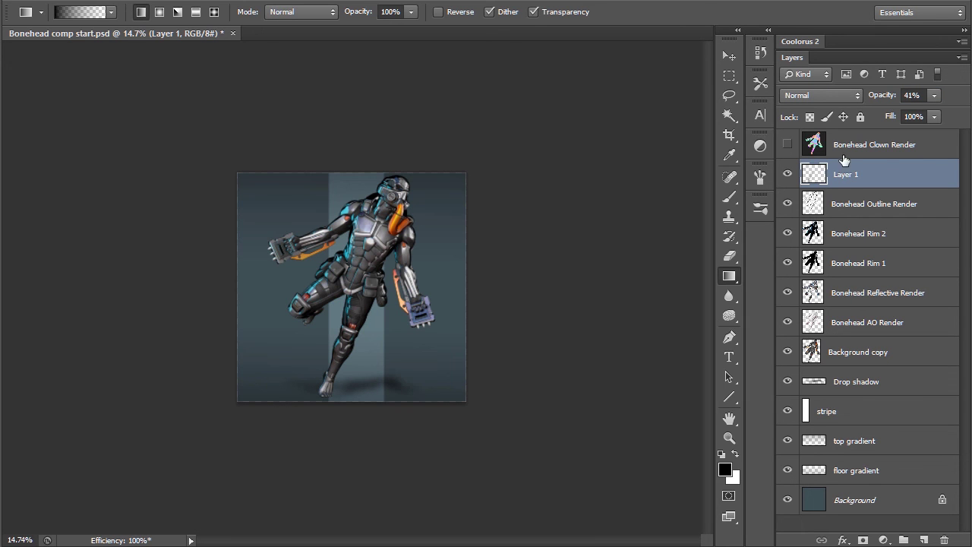
pyautogui.doubleClick(845, 174)
pyautogui.press('BackSpace')
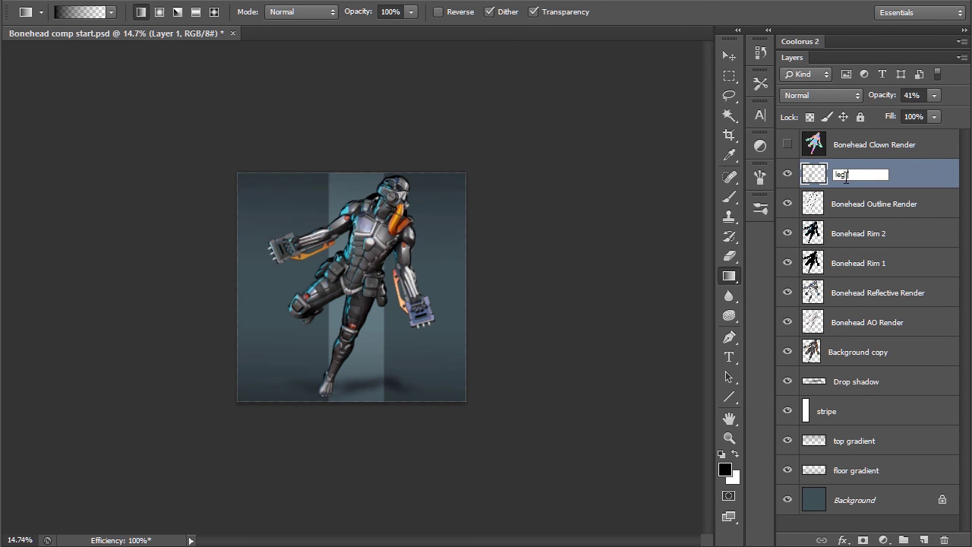
pyautogui.write('leg gradient')
pyautogui.press('Return')
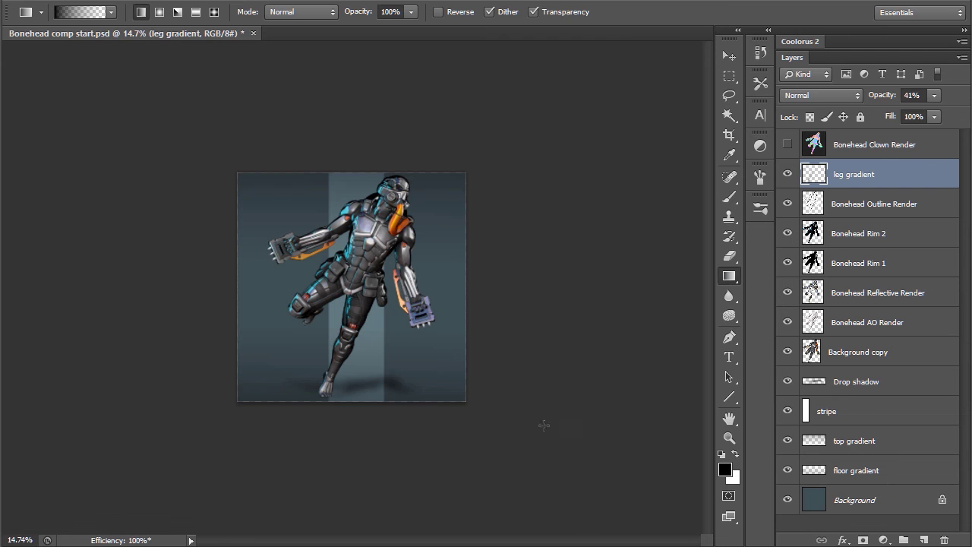
pyautogui.keyDown('alt'); pyautogui.scroll(3, 544, 425); pyautogui.keyUp('alt')
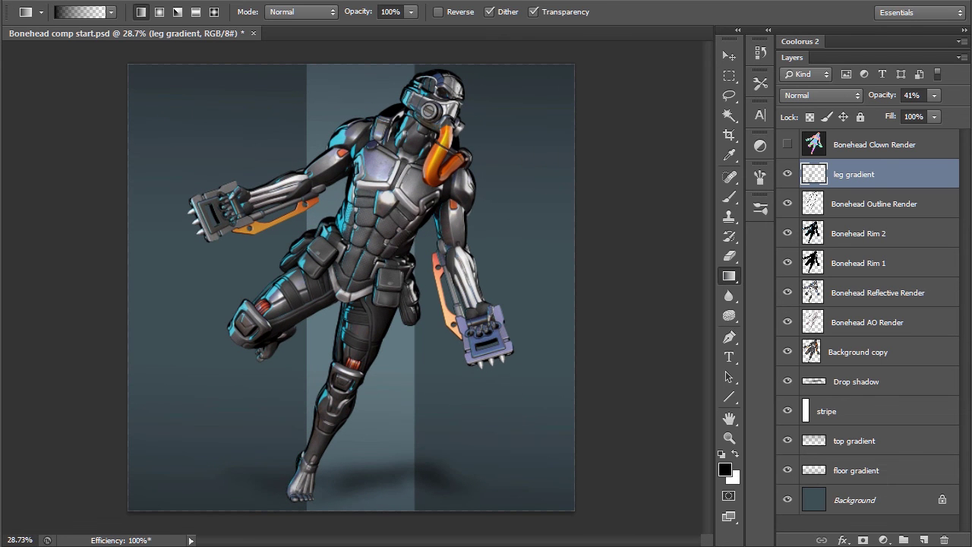
# Place the BONEHEAD logo file into the composite and move it down near the robot's feet.
pyautogui.moveTo(679, 31); pyautogui.dragTo(558, 312)
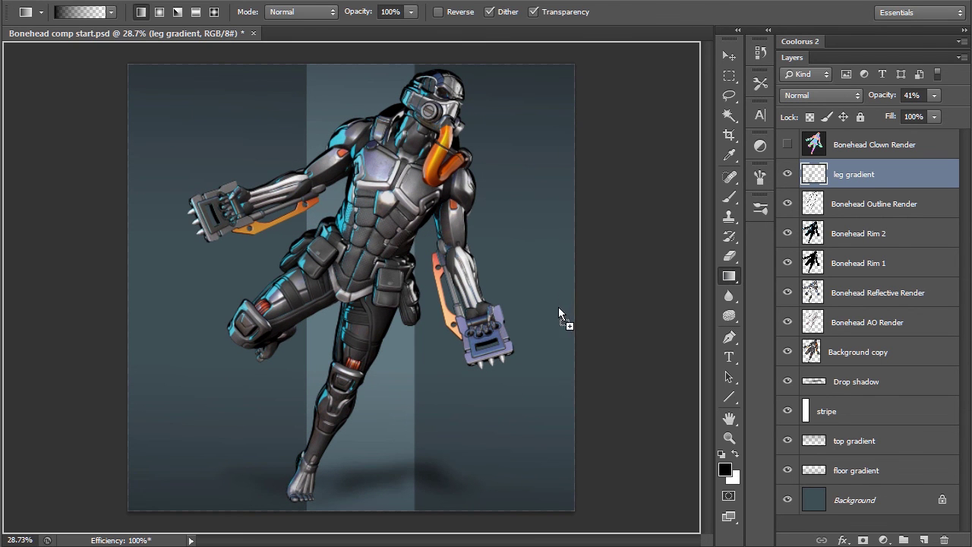
pyautogui.moveTo(457, 420); pyautogui.dragTo(453, 420)
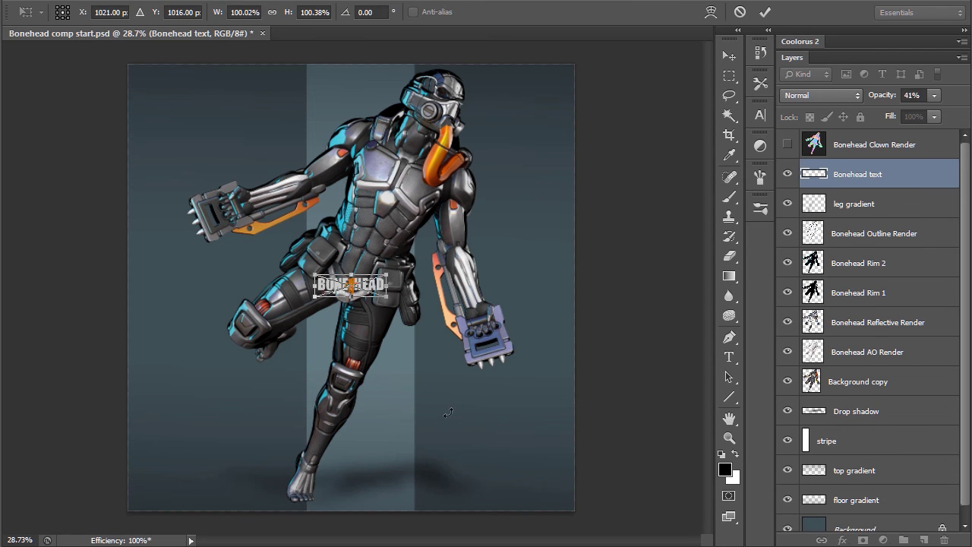
pyautogui.moveTo(376, 286); pyautogui.dragTo(493, 462)
pyautogui.press('Return')
# Squash the Drop shadow to about 60% height and narrow it slightly.
pyautogui.press('g')
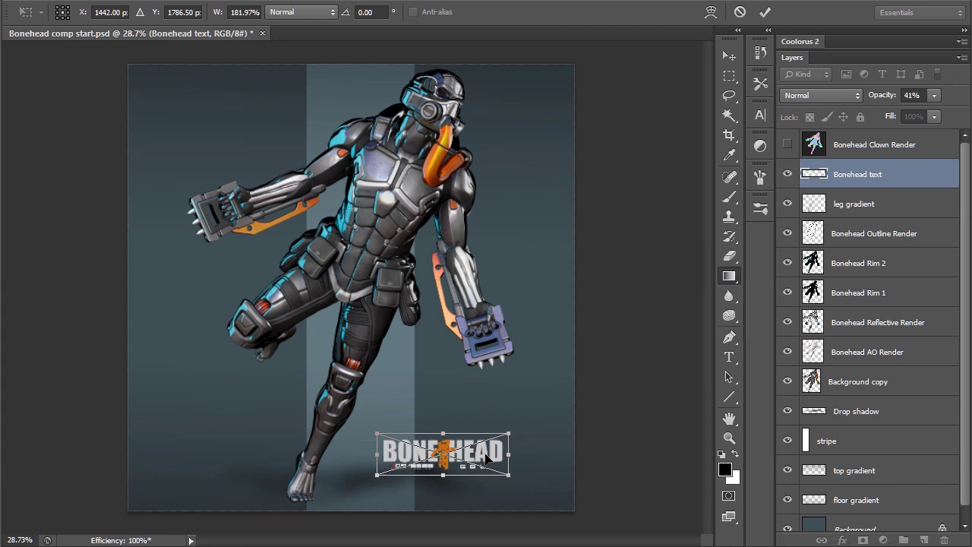
pyautogui.keyDown('ctrl'); pyautogui.click(380, 479); pyautogui.keyUp('ctrl')
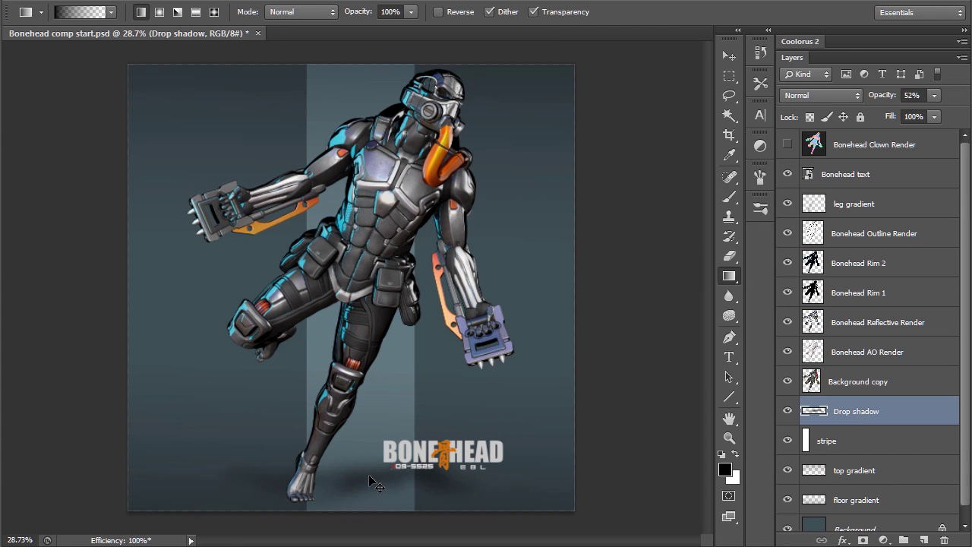
pyautogui.hotkey('ctrl', ',')
pyautogui.hotkey('ctrl', ',')
pyautogui.hotkey('ctrl', 't')
pyautogui.keyDown('alt'); pyautogui.moveTo(495, 478); pyautogui.dragTo(420, 478); pyautogui.keyUp('alt')
pyautogui.press('Escape')
pyautogui.hotkey('ctrl', 't')
pyautogui.moveTo(325, 448); pyautogui.dragTo(326, 474)
pyautogui.moveTo(420, 494); pyautogui.dragTo(416, 490)
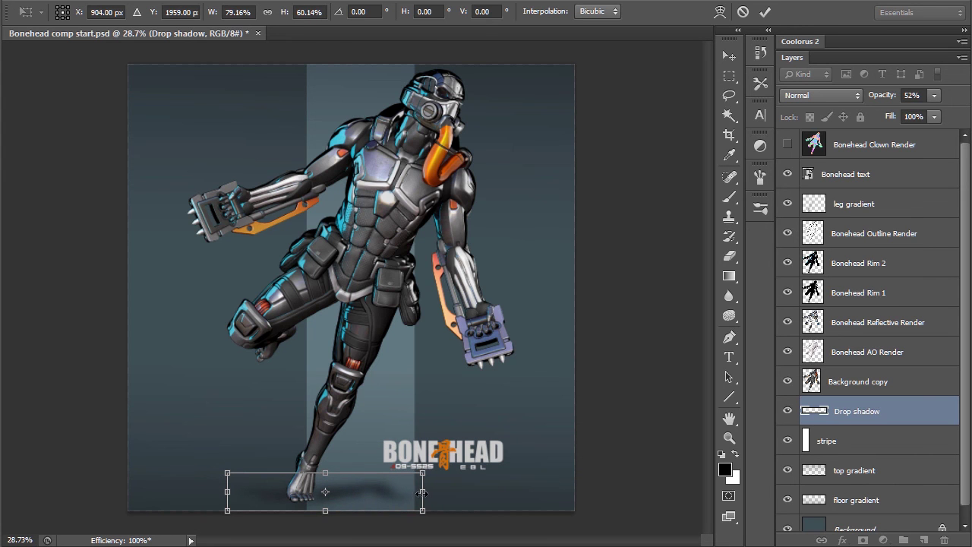
pyautogui.press('Return')
# Set the eraser to 250, nudge the BONEHEAD logo slightly left, and trim the crop inward.
pyautogui.press('e')
pyautogui.press(']')
pyautogui.press(']')
pyautogui.press(']')
pyautogui.press(']')
pyautogui.press(']')
pyautogui.press(']')
pyautogui.press(']')
pyautogui.press(']')
pyautogui.press(']')
pyautogui.press(']')
pyautogui.press(']')
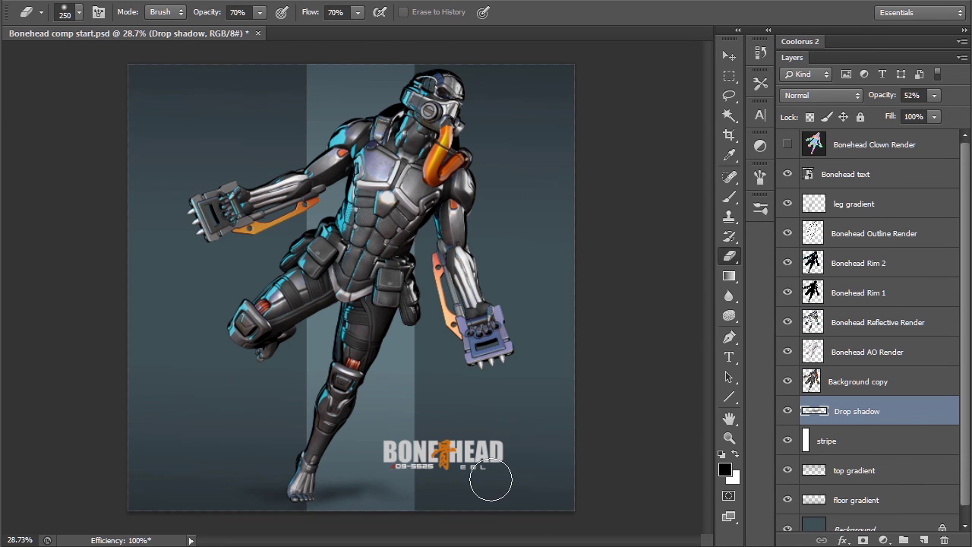
pyautogui.keyDown('ctrl'); pyautogui.moveTo(499, 462); pyautogui.dragTo(481, 461); pyautogui.keyUp('ctrl')
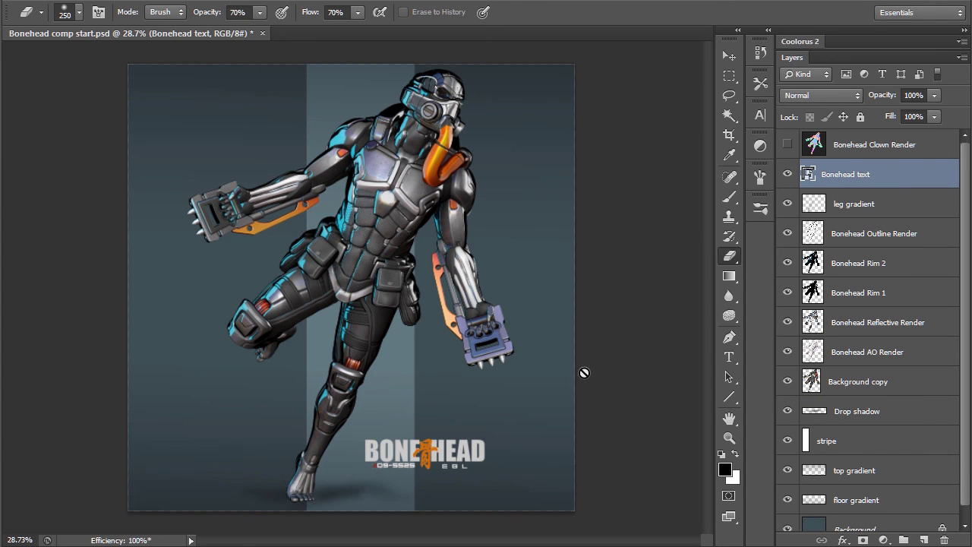
pyautogui.press('c')
pyautogui.keyDown('alt'); pyautogui.moveTo(578, 289); pyautogui.dragTo(522, 289); pyautogui.keyUp('alt')
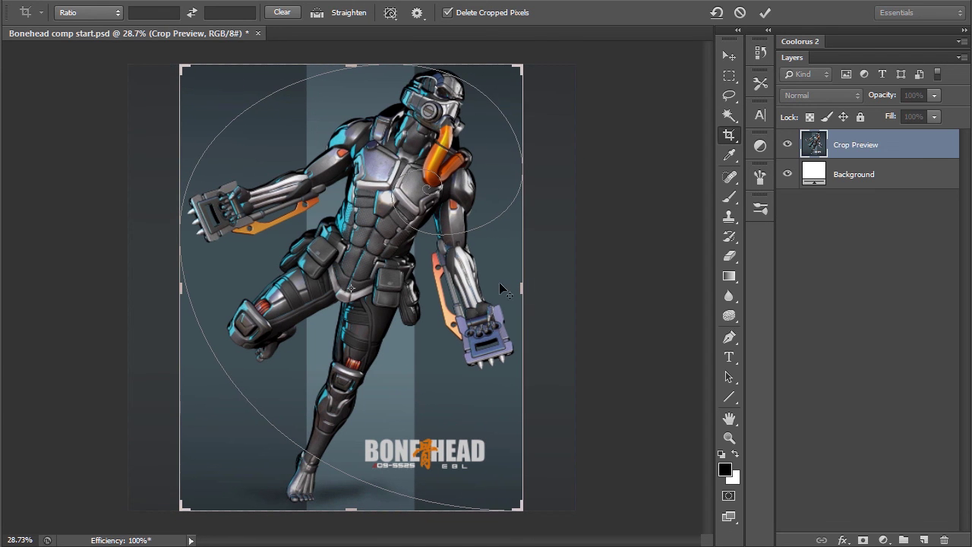
# Commit the crop, trimming the backdrop equally on both sides of the robot.
pyautogui.press('Return')
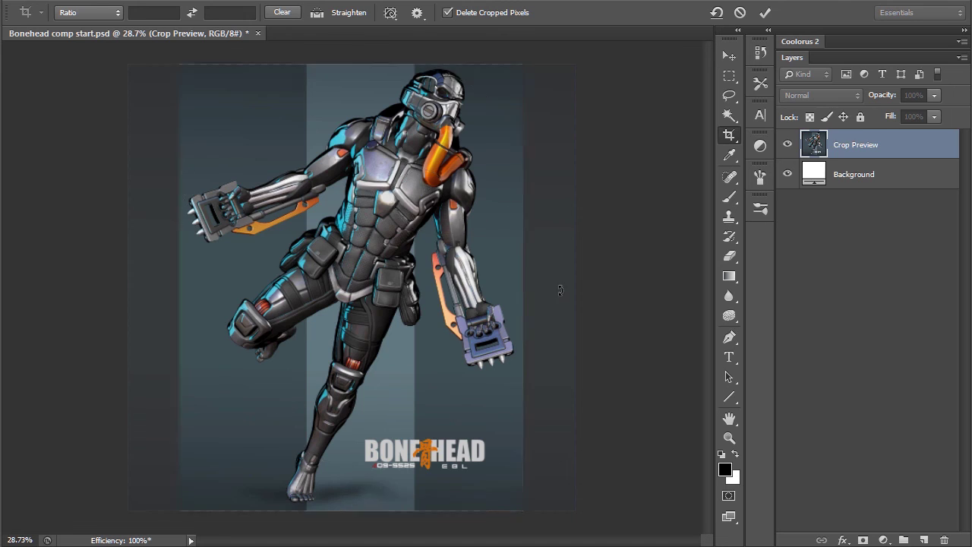
pyautogui.press('b')
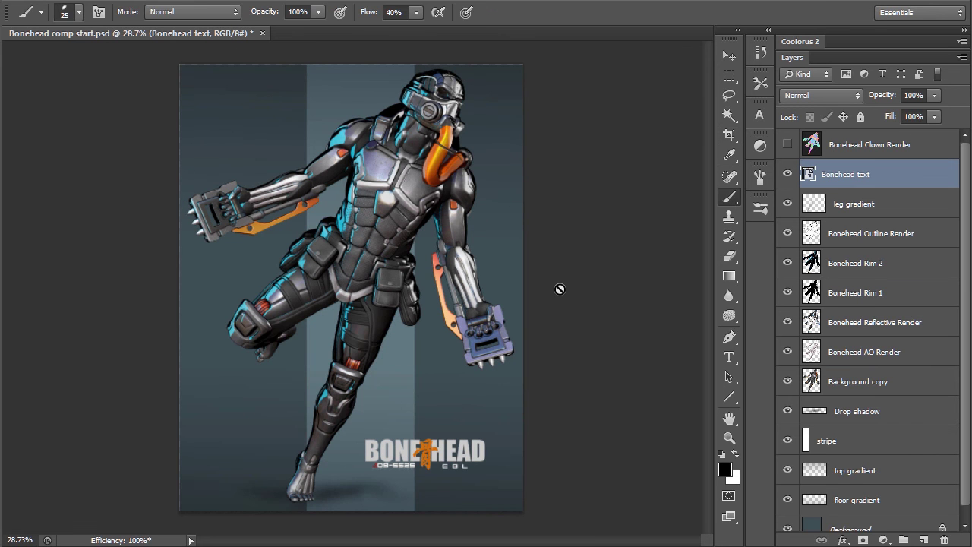
pyautogui.keyDown('alt'); pyautogui.scroll(-1, 564, 283); pyautogui.keyUp('alt')
pyautogui.keyDown('alt'); pyautogui.scroll(1, 563, 281); pyautogui.keyUp('alt')
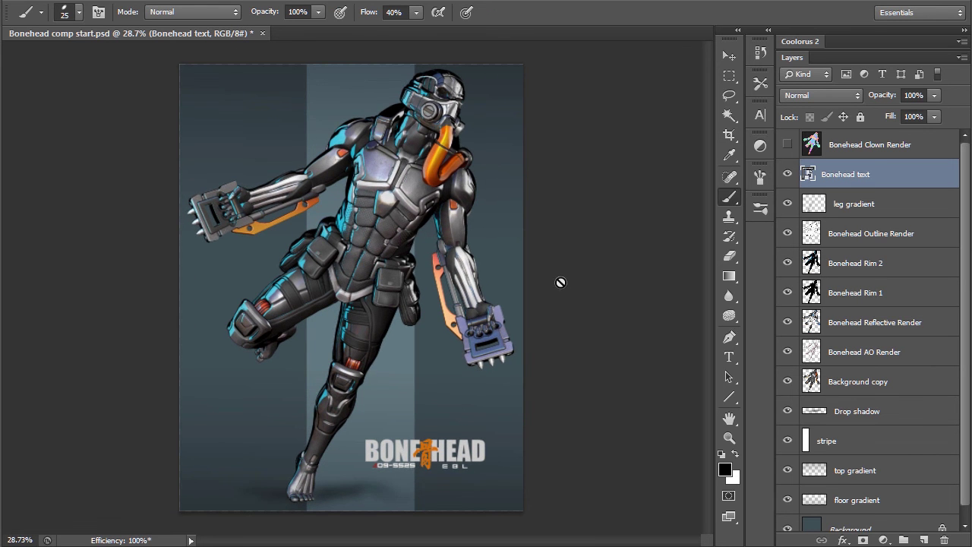